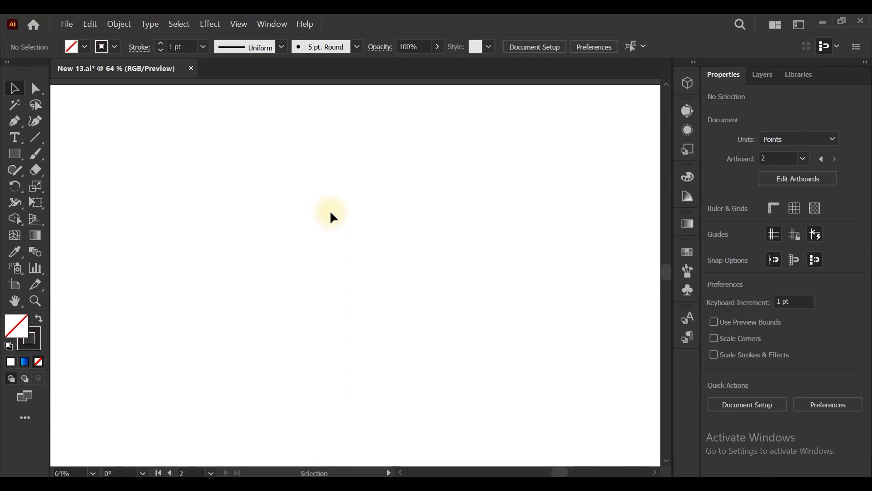
# Draw a wide, short rectangle on the artboard and stretch it taller
pyautogui.click(14, 154)
pyautogui.moveTo(177, 157); pyautogui.dragTo(418, 192)
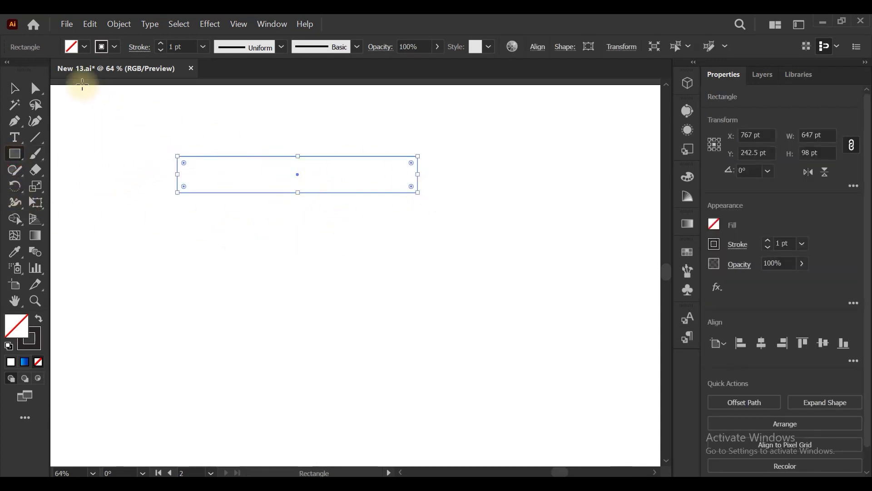
pyautogui.click(14, 89)
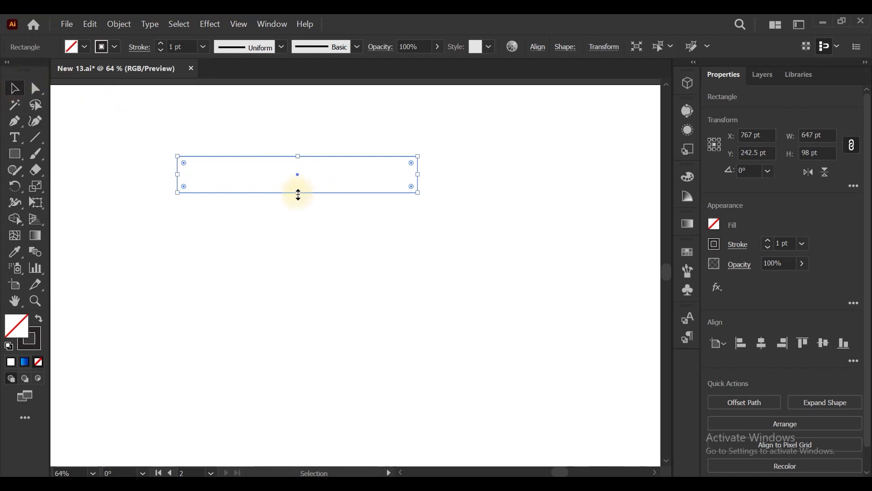
pyautogui.moveTo(299, 195); pyautogui.dragTo(299, 267)
pyautogui.click(472, 236)
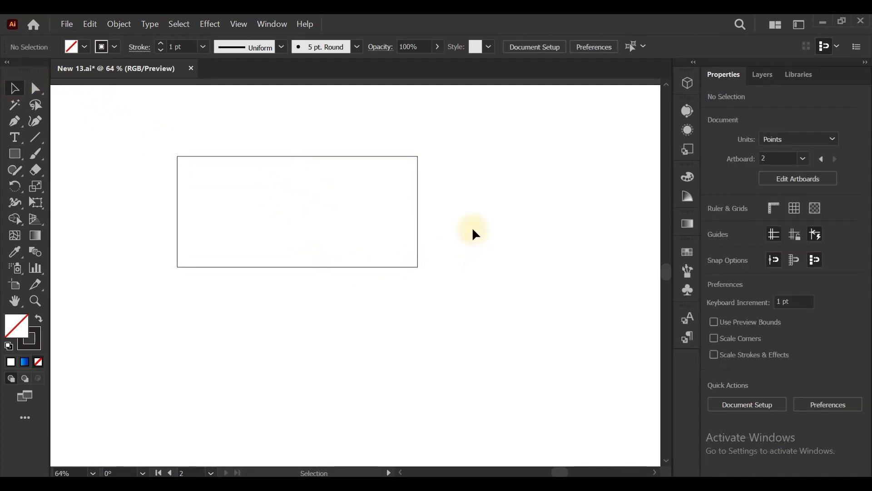
# Give the rectangle a 50 pt stroke and shorten it to about 211.5 pt tall
pyautogui.moveTo(314, 109); pyautogui.dragTo(358, 194)
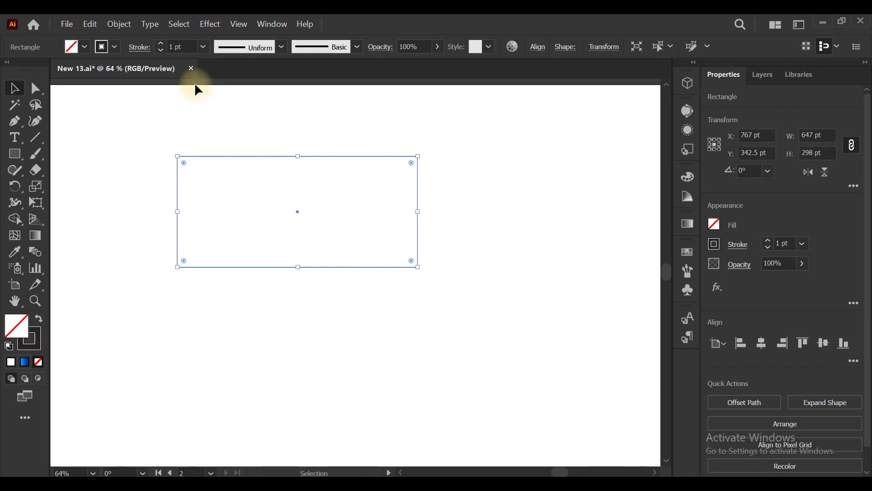
pyautogui.click(185, 45)
pyautogui.write('50')
pyautogui.press('Tab')
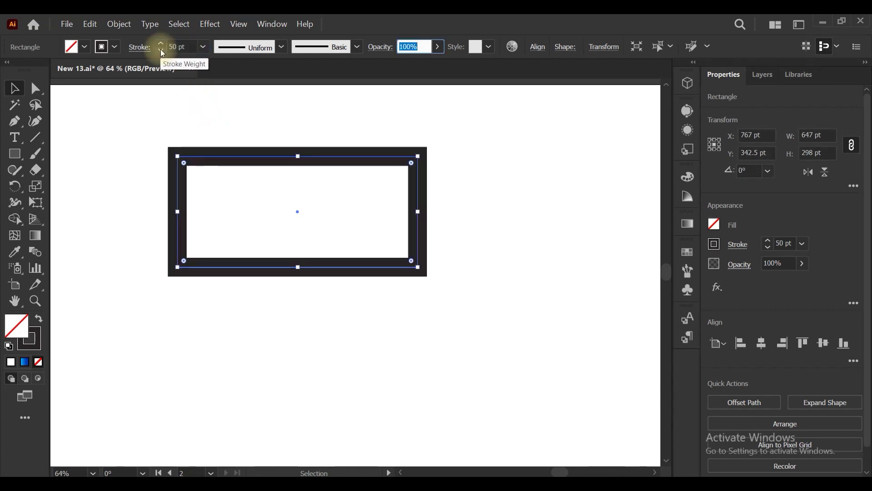
pyautogui.moveTo(299, 267); pyautogui.dragTo(299, 235)
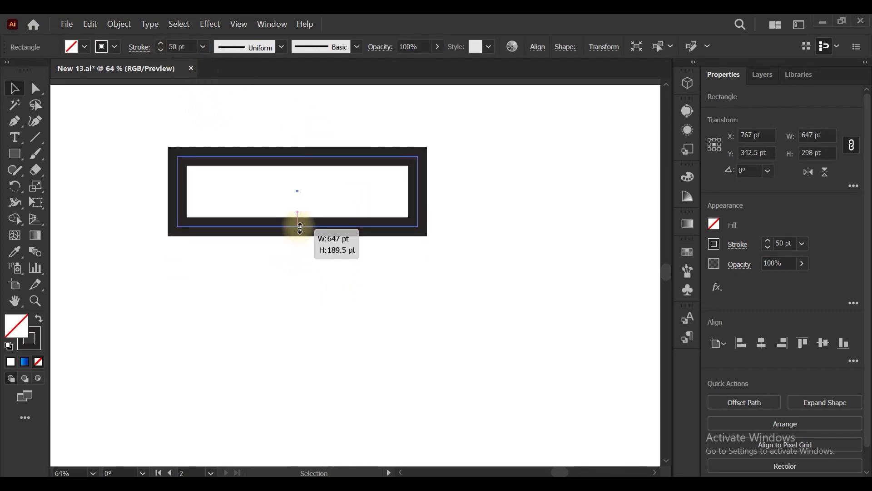
pyautogui.click(406, 304)
pyautogui.scroll(3, 417, 228)
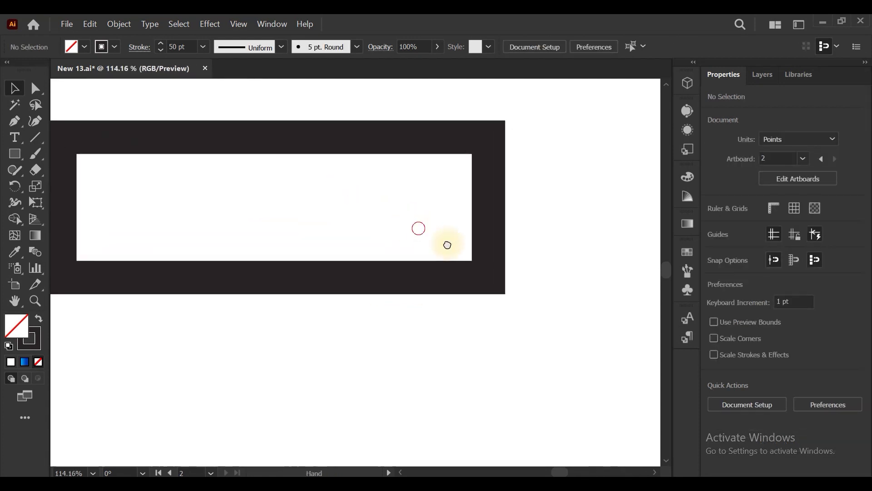
# Round the rectangle's two right corners fully into a semicircular end
pyautogui.click(35, 87)
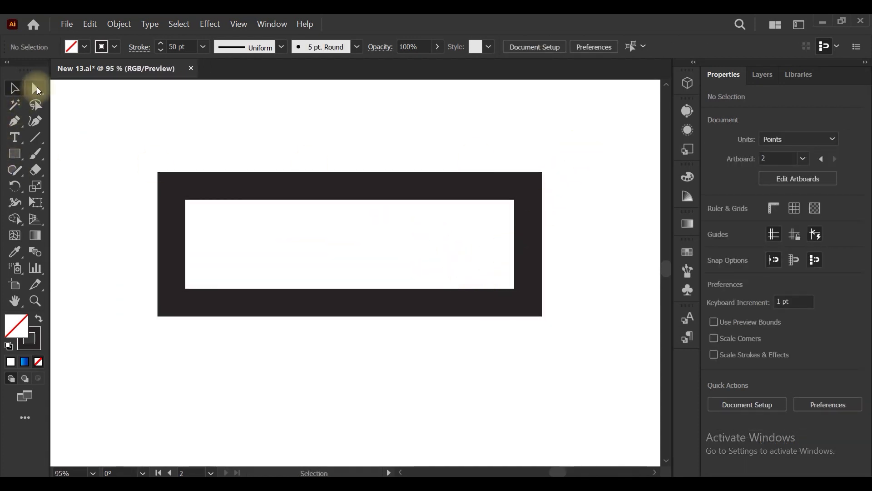
pyautogui.moveTo(474, 145); pyautogui.dragTo(583, 367)
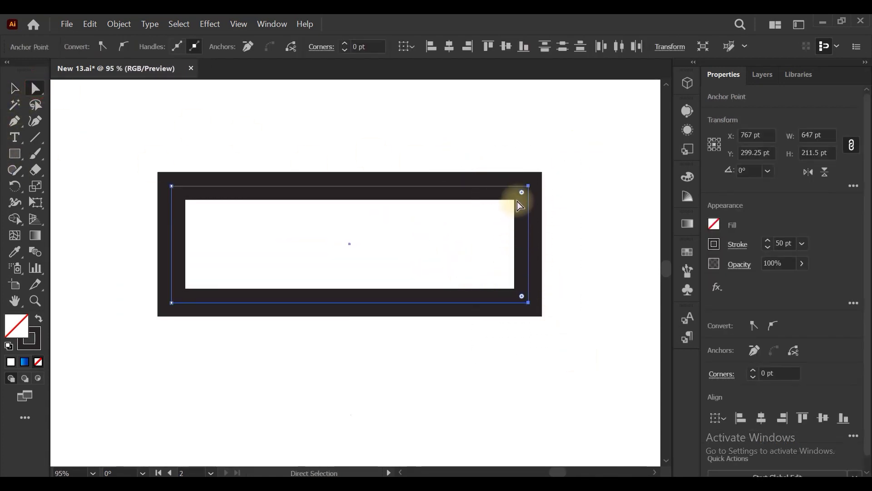
pyautogui.moveTo(522, 195)
pyautogui.mouseDown()
pyautogui.moveTo(398, 218)
pyautogui.moveTo(325, 219)
pyautogui.mouseUp()
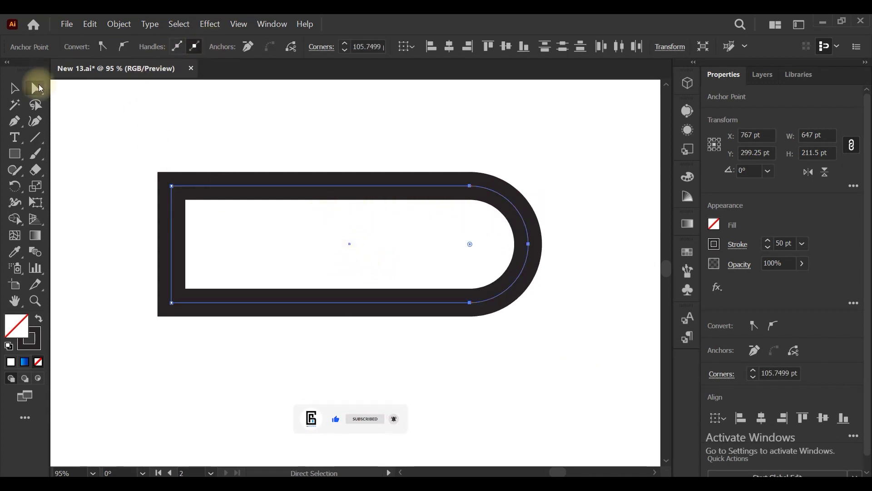
pyautogui.click(14, 88)
pyautogui.click(207, 115)
# Increase the rounded shape's stroke weight step by step up to 100 pt
pyautogui.click(340, 194)
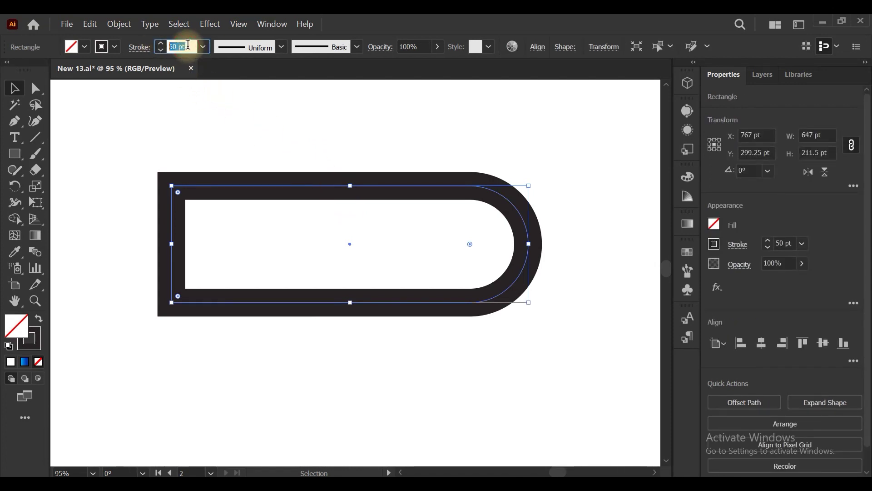
pyautogui.write('5')
pyautogui.press('Tab')
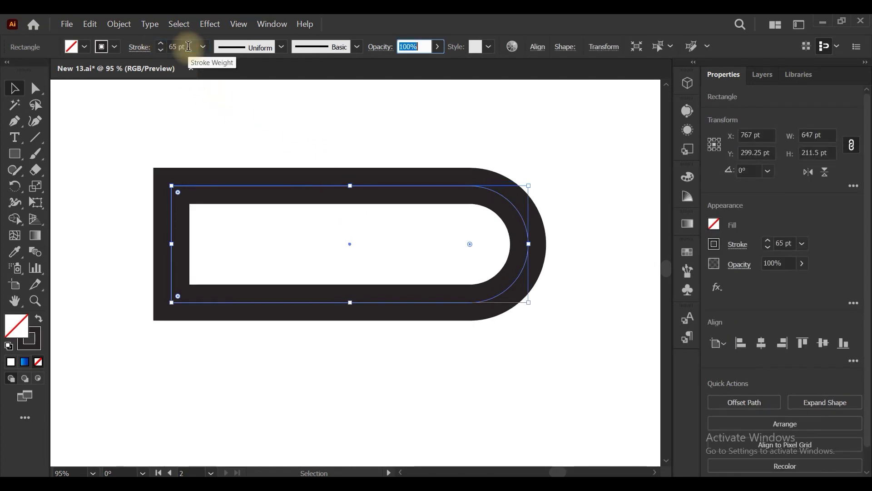
pyautogui.click(167, 45)
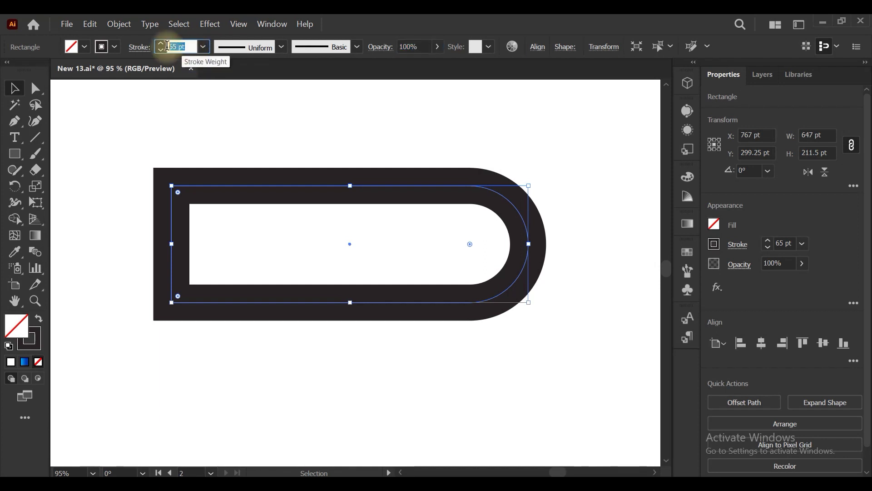
pyautogui.write('80')
pyautogui.press('Tab')
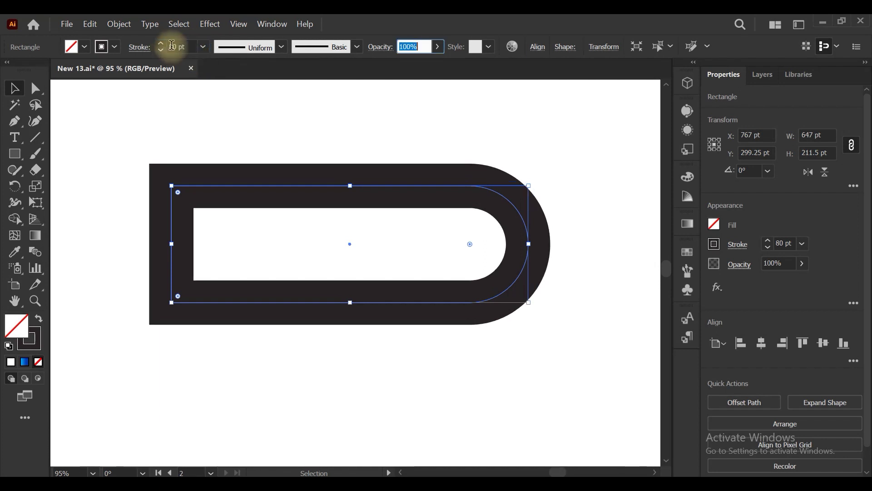
pyautogui.click(429, 369)
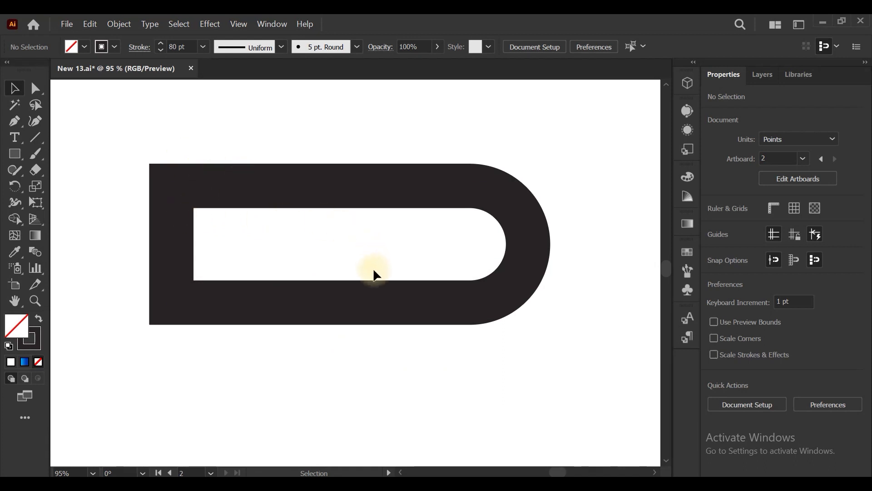
pyautogui.click(227, 173)
pyautogui.click(177, 46)
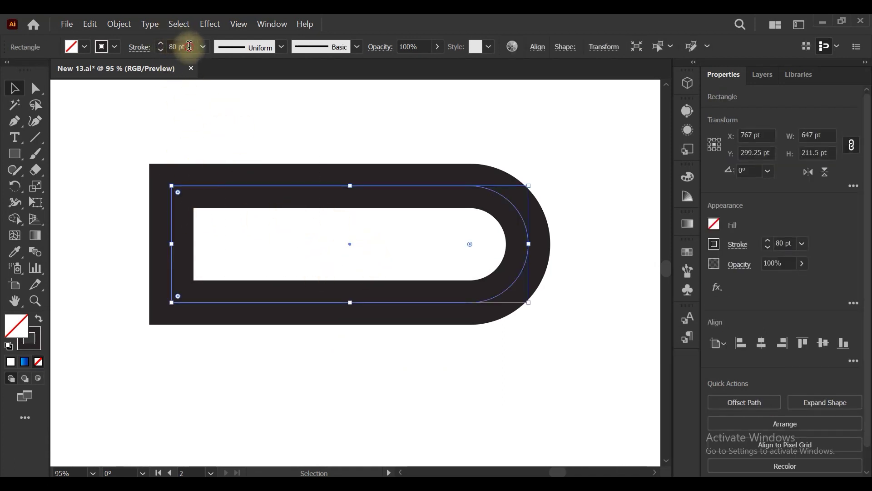
pyautogui.write('100')
pyautogui.press('Return')
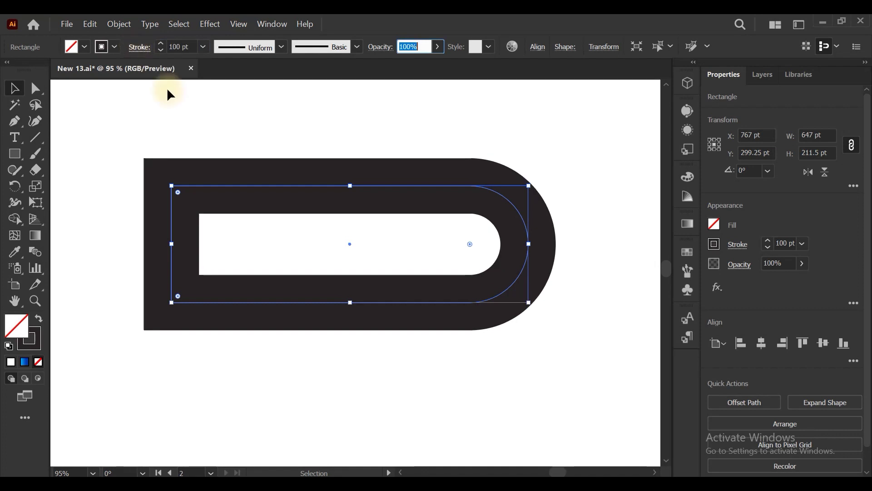
pyautogui.click(415, 348)
pyautogui.scroll(-1, 262, 249)
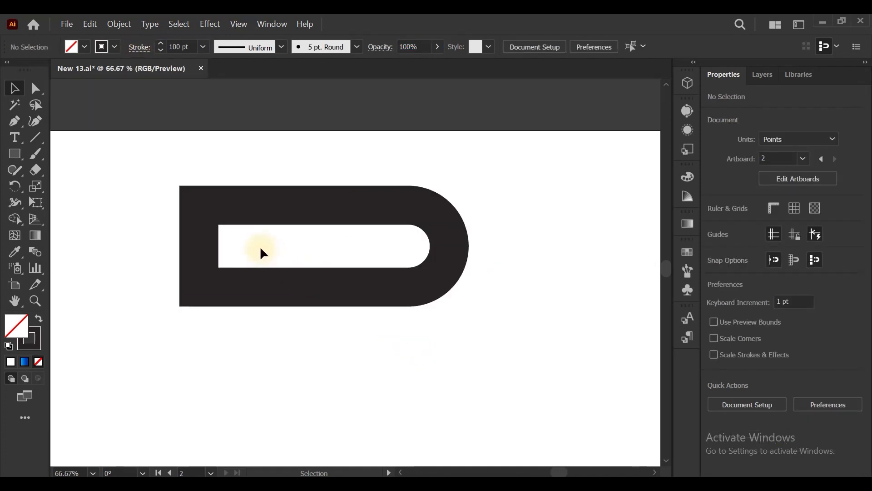
# Nudge the rounded D-shape slightly lower on the artboard
pyautogui.click(400, 196)
pyautogui.moveTo(362, 206); pyautogui.dragTo(360, 231)
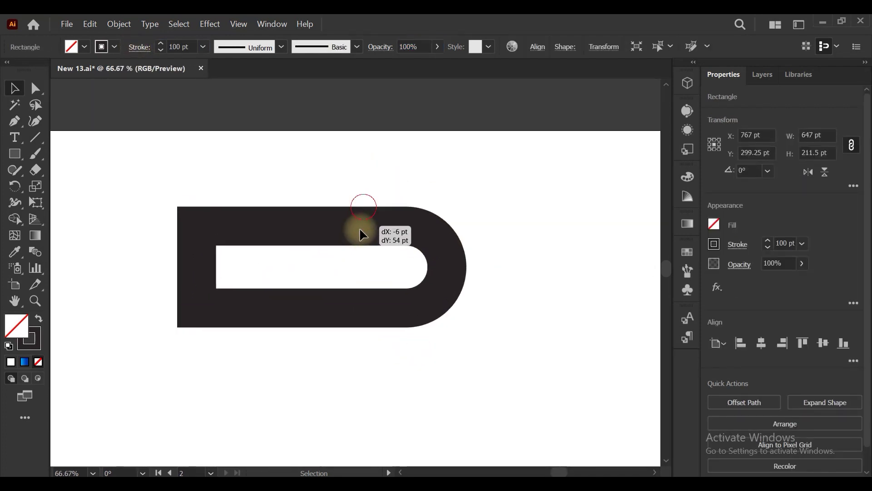
pyautogui.click(482, 281)
pyautogui.scroll(-2, 411, 347)
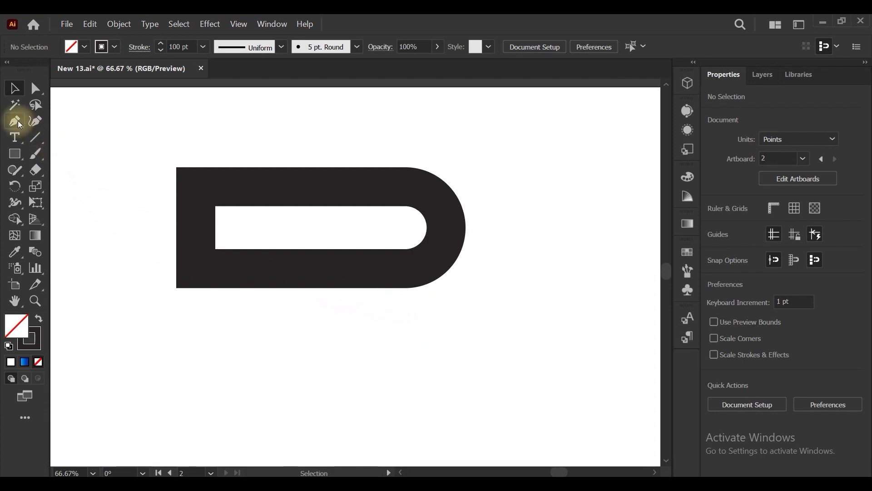
# Draw the R's diagonal leg from above the shape to its lower right, and select both paths
pyautogui.click(15, 122)
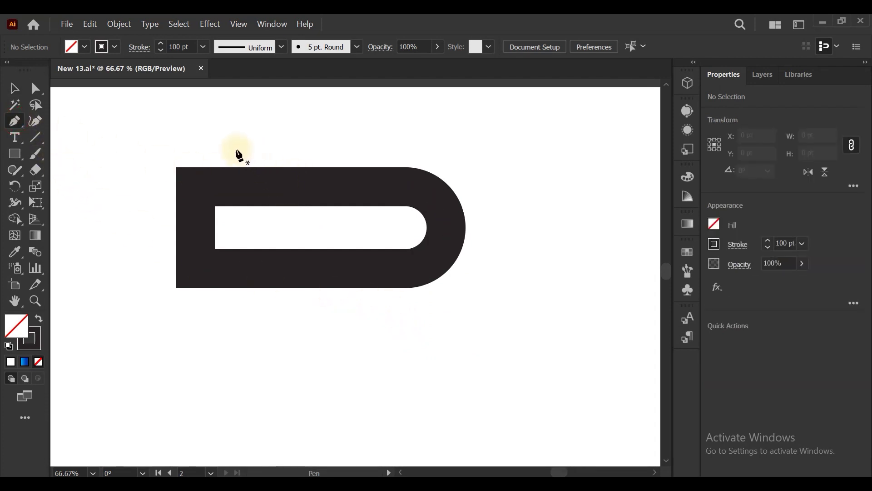
pyautogui.click(264, 150)
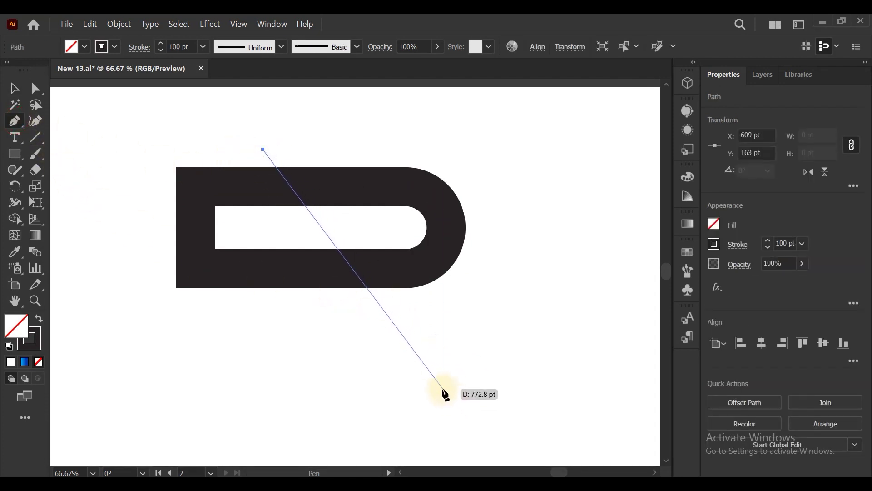
pyautogui.click(447, 392)
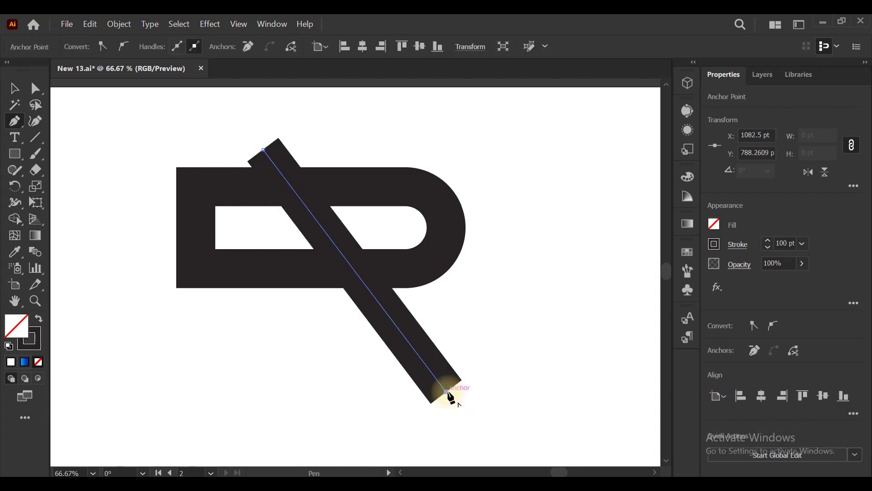
pyautogui.click(14, 89)
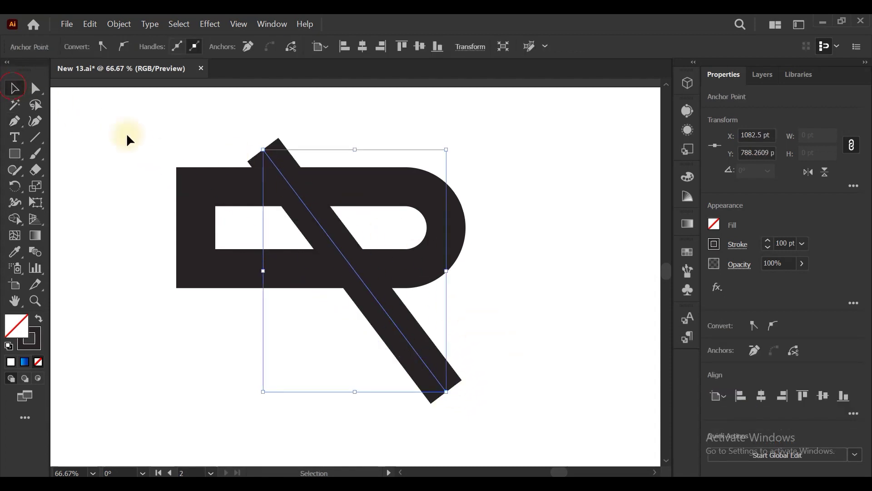
pyautogui.click(487, 381)
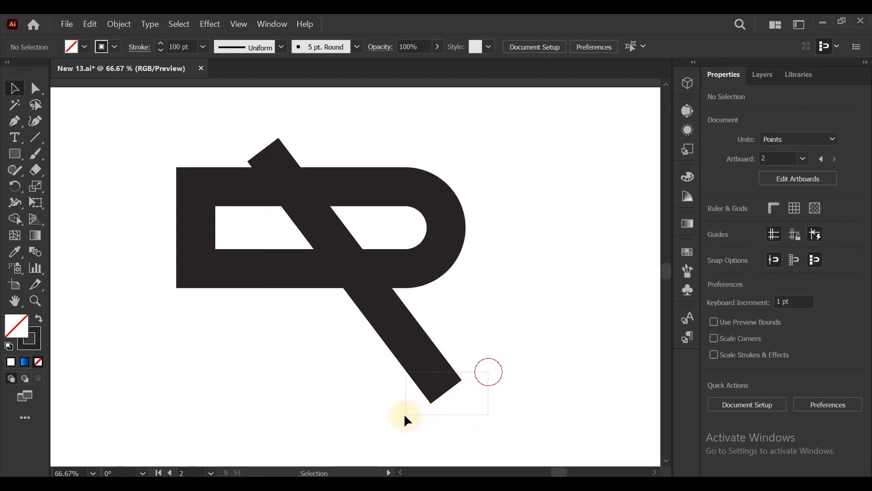
pyautogui.moveTo(487, 380); pyautogui.dragTo(405, 415)
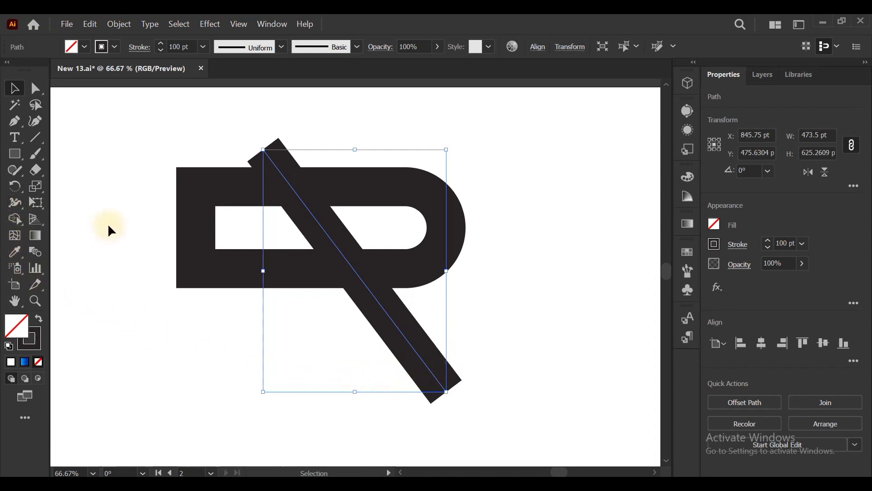
pyautogui.moveTo(130, 135); pyautogui.dragTo(495, 377)
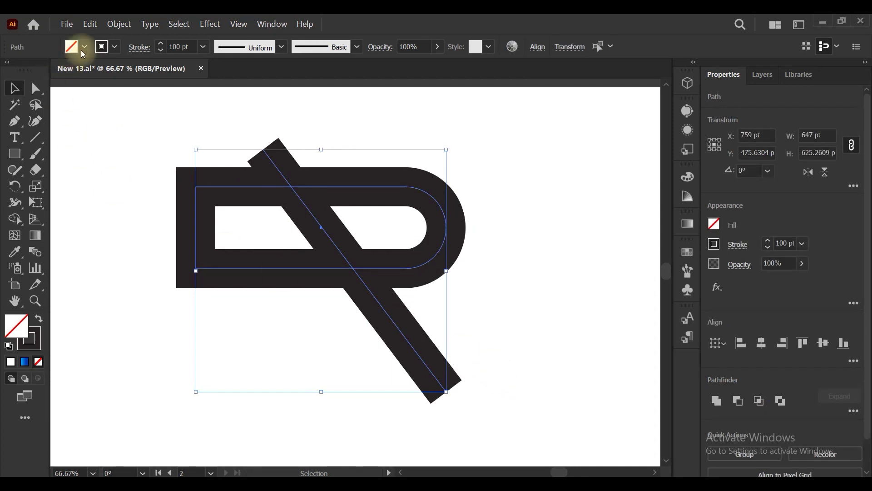
# Expand both stroked paths into filled shapes
pyautogui.click(125, 28)
pyautogui.click(191, 176)
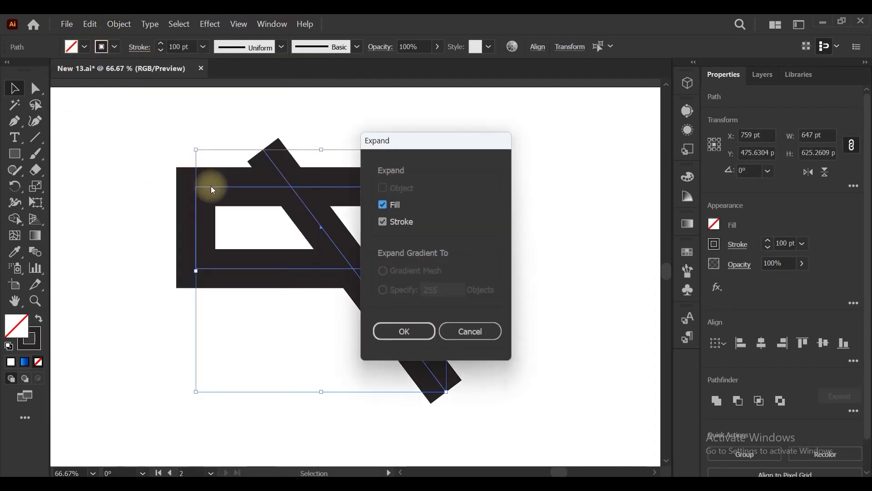
pyautogui.click(414, 334)
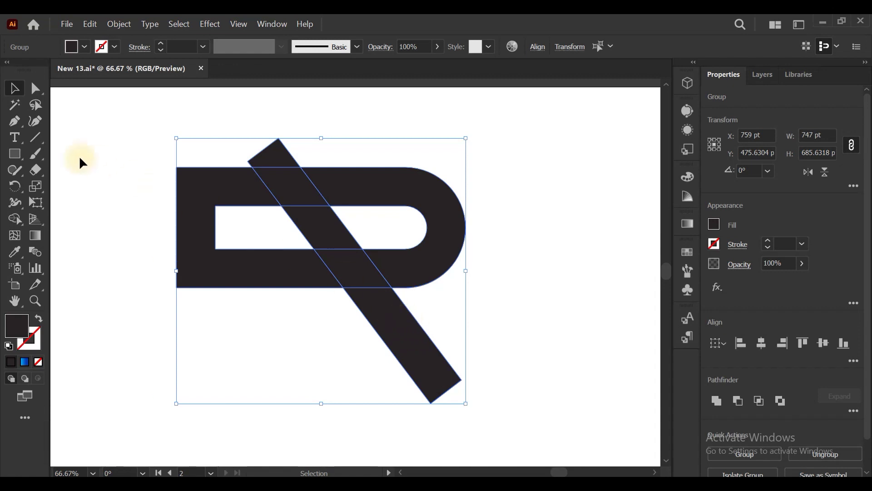
# Delete the extra pieces left of the diagonal and merge the top bar and bowl pieces
pyautogui.click(18, 218)
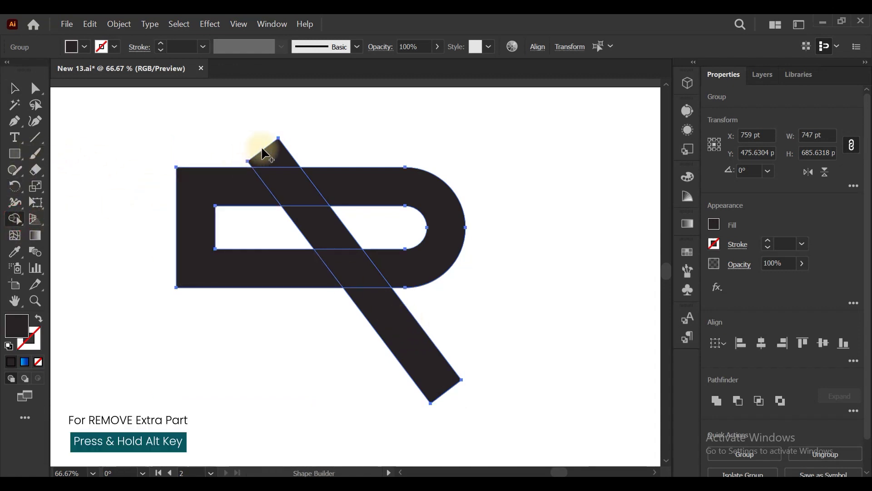
pyautogui.keyDown('alt'); pyautogui.click(302, 157); pyautogui.keyUp('alt')
pyautogui.keyDown('alt'); pyautogui.click(195, 214); pyautogui.keyUp('alt')
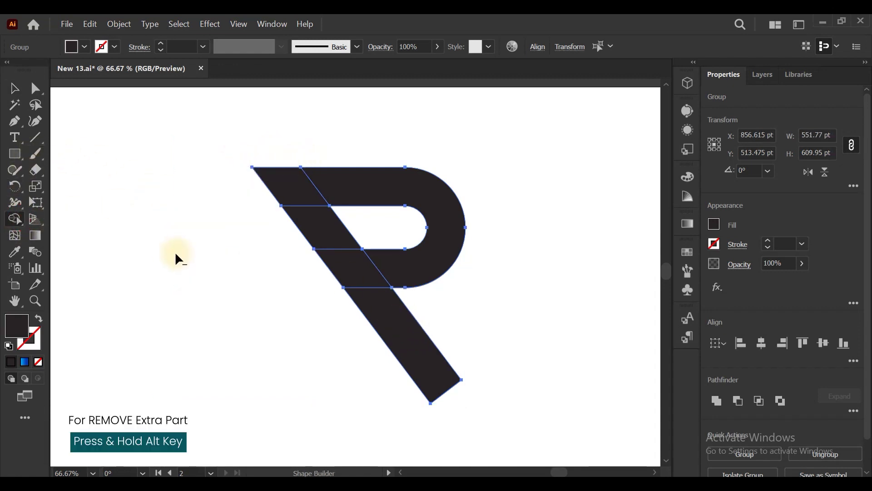
pyautogui.keyDown('alt'); pyautogui.click(325, 233); pyautogui.keyUp('alt')
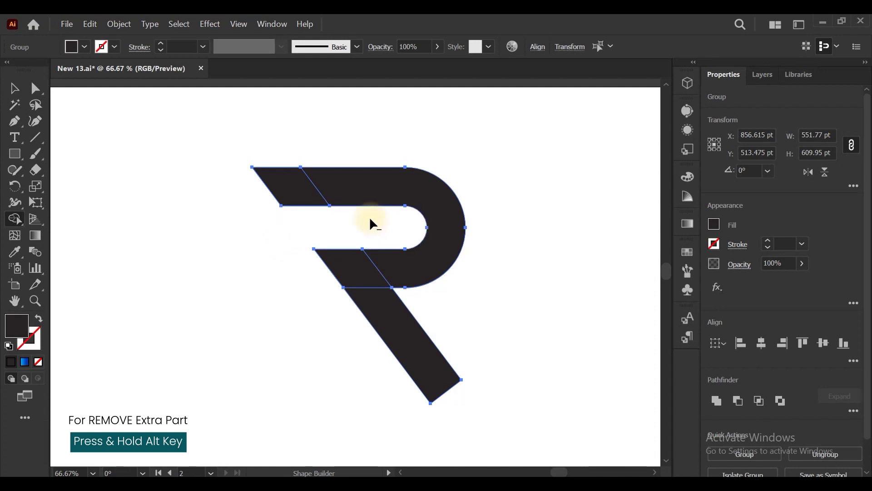
pyautogui.moveTo(354, 191); pyautogui.dragTo(302, 189)
pyautogui.moveTo(399, 256); pyautogui.dragTo(365, 268)
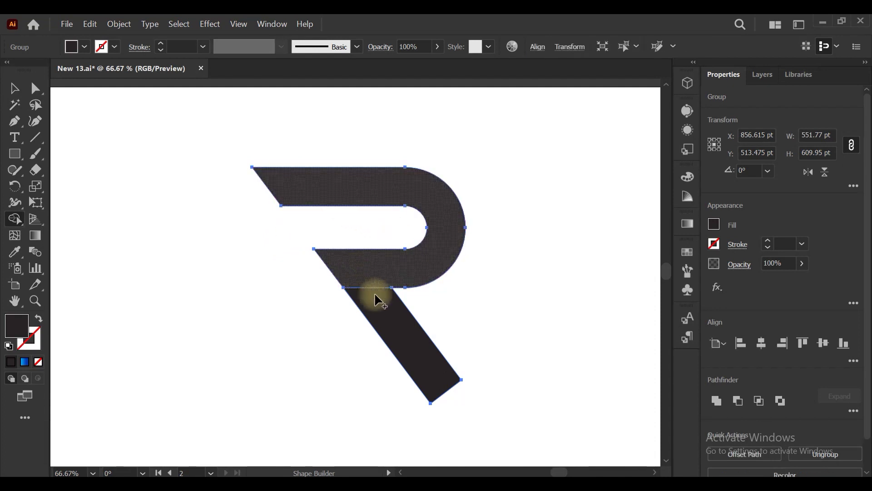
# Erase the leg's bottom tip flat, move the R up and right, and swap its fill to stroke
pyautogui.click(35, 170)
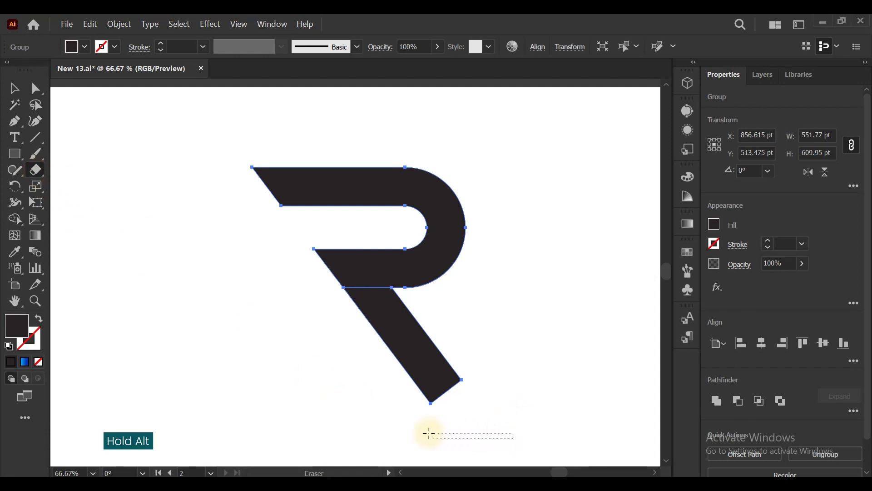
pyautogui.moveTo(429, 433); pyautogui.dragTo(343, 380)
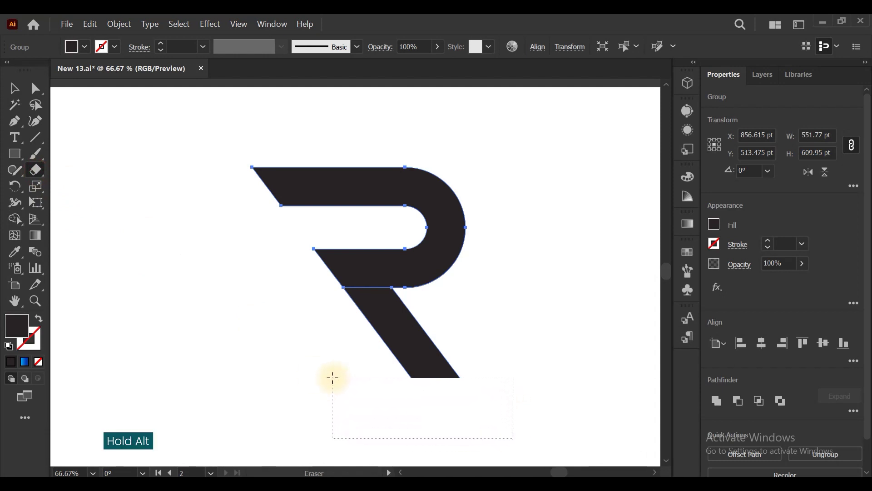
pyautogui.click(14, 88)
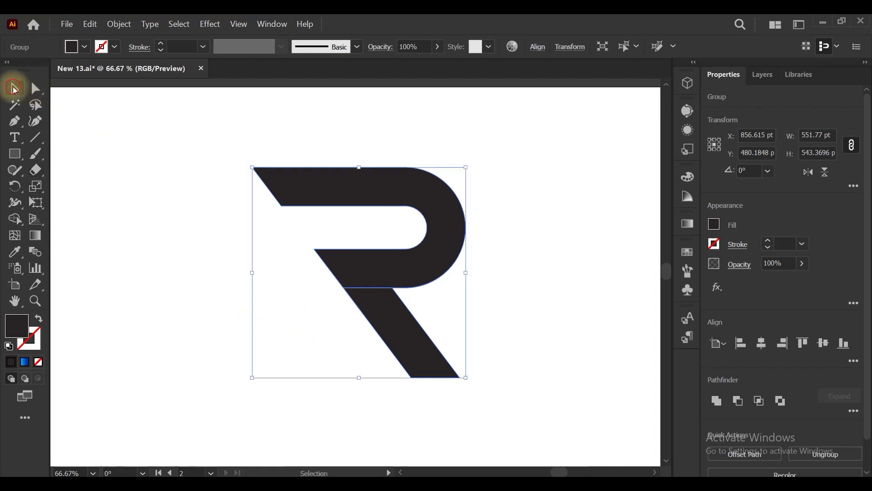
pyautogui.click(194, 263)
pyautogui.scroll(1, 443, 245)
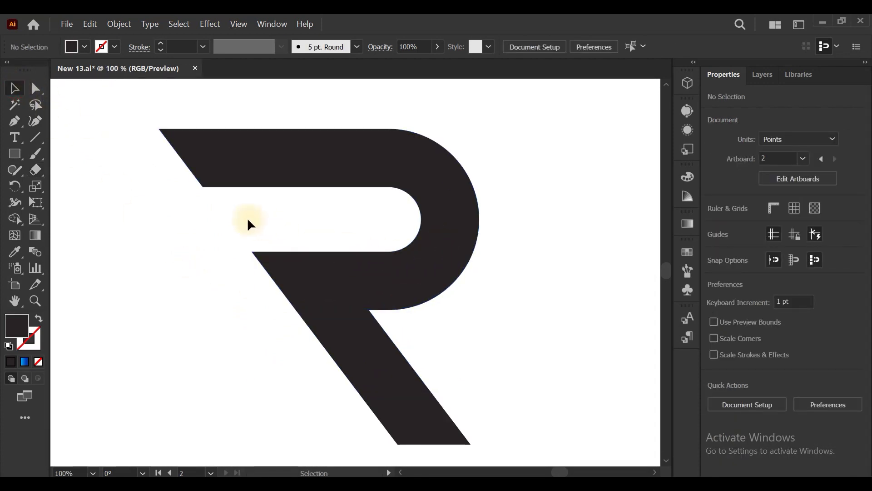
pyautogui.scroll(-1, 247, 217)
pyautogui.click(343, 275)
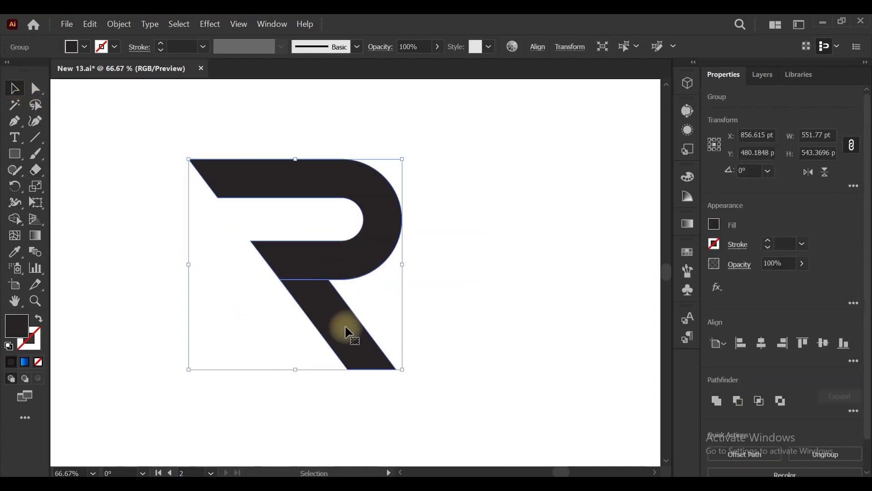
pyautogui.moveTo(357, 265)
pyautogui.mouseDown()
pyautogui.moveTo(402, 252)
pyautogui.moveTo(326, 269)
pyautogui.mouseUp()
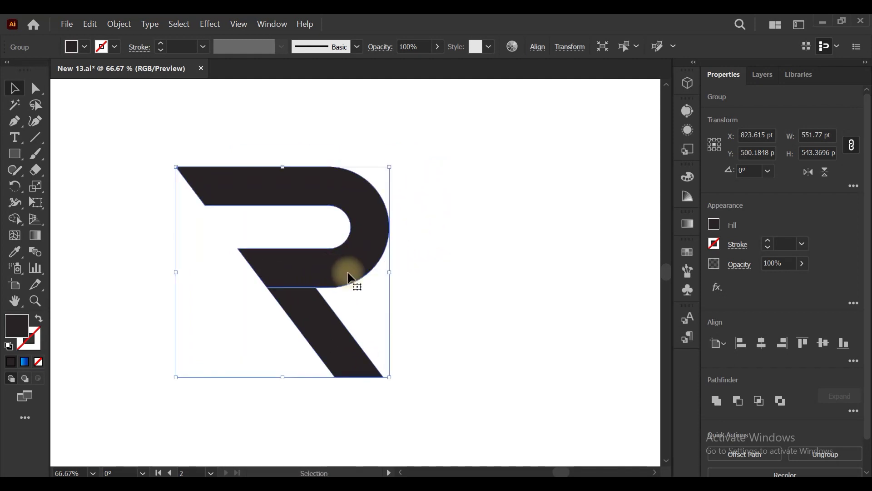
pyautogui.click(39, 321)
# Draw four curved facet lines sweeping from the R's inner curve out to its edge and top bar
pyautogui.click(452, 271)
pyautogui.scroll(1, 283, 175)
pyautogui.scroll(1, 283, 175)
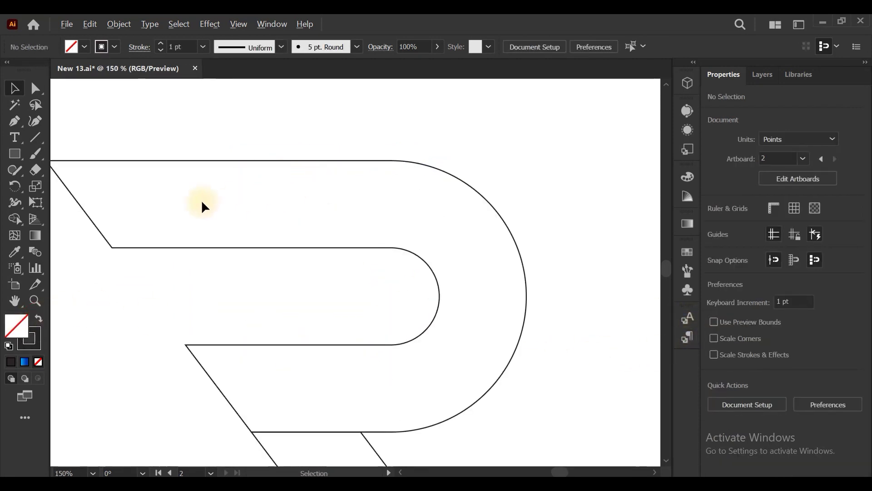
pyautogui.click(14, 121)
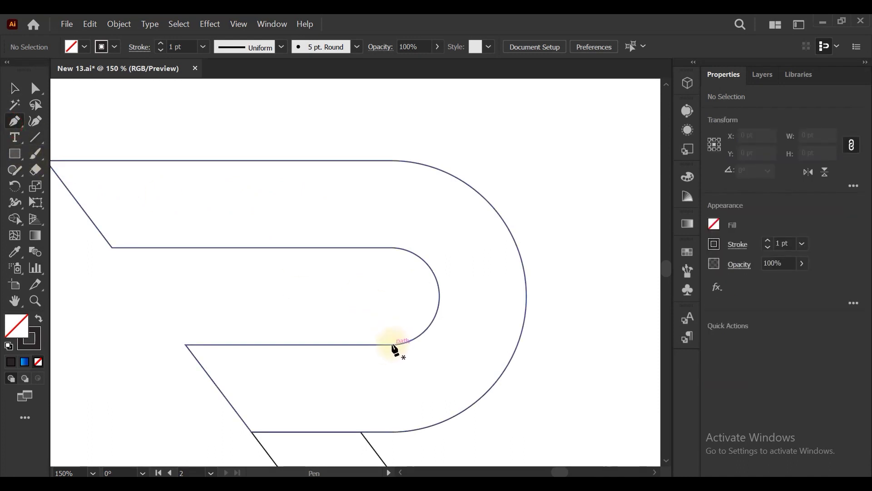
pyautogui.moveTo(391, 345); pyautogui.dragTo(420, 345)
pyautogui.moveTo(523, 262); pyautogui.dragTo(523, 243)
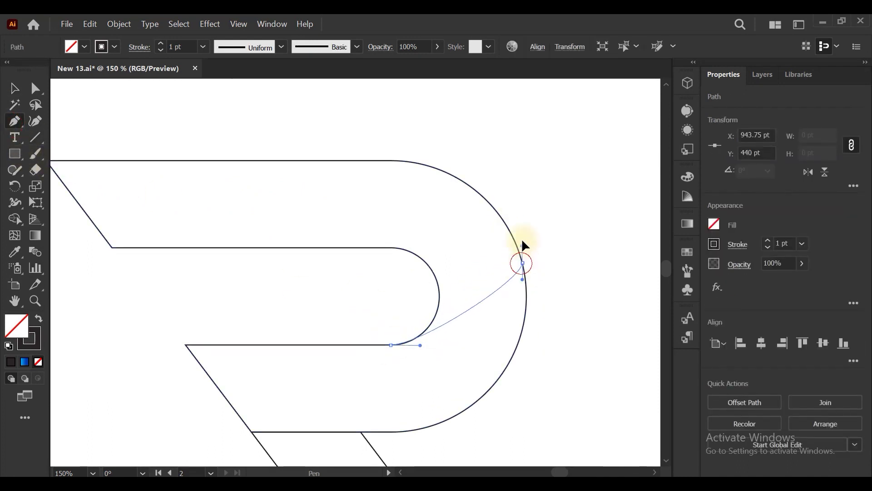
pyautogui.press('Escape')
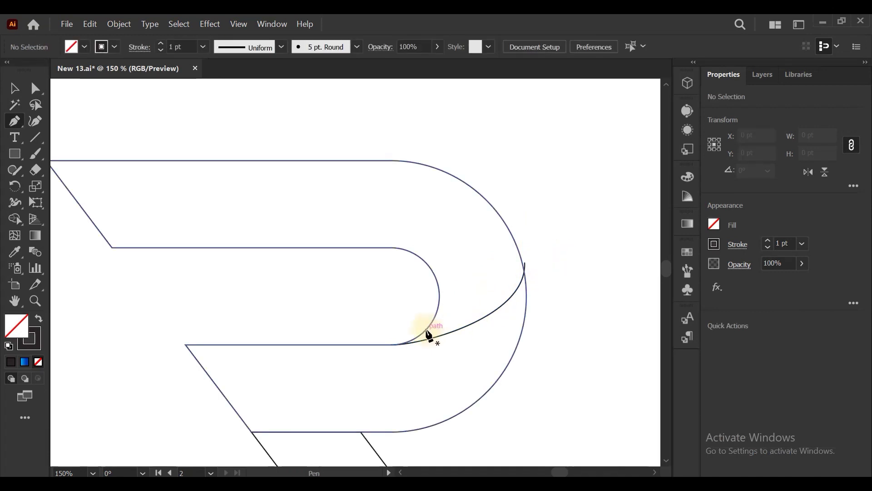
pyautogui.moveTo(426, 329); pyautogui.dragTo(468, 295)
pyautogui.moveTo(490, 205); pyautogui.dragTo(487, 228)
pyautogui.press('Escape')
pyautogui.moveTo(438, 283)
pyautogui.mouseDown()
pyautogui.moveTo(438, 243)
pyautogui.moveTo(404, 246)
pyautogui.mouseUp()
pyautogui.click(389, 162)
pyautogui.press('Escape')
pyautogui.moveTo(216, 160); pyautogui.dragTo(118, 160)
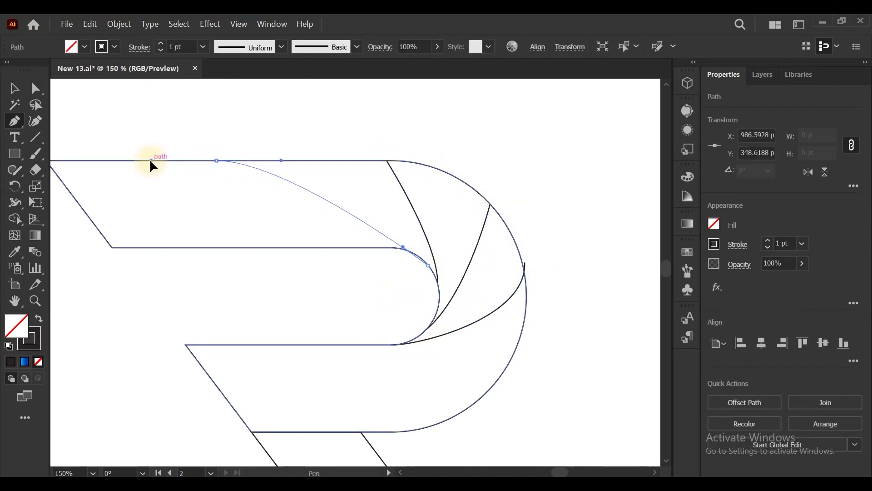
# Convert the anchor where a facet line meets the top bar into a smooth curve
pyautogui.scroll(4, 393, 231)
pyautogui.scroll(-4, 341, 253)
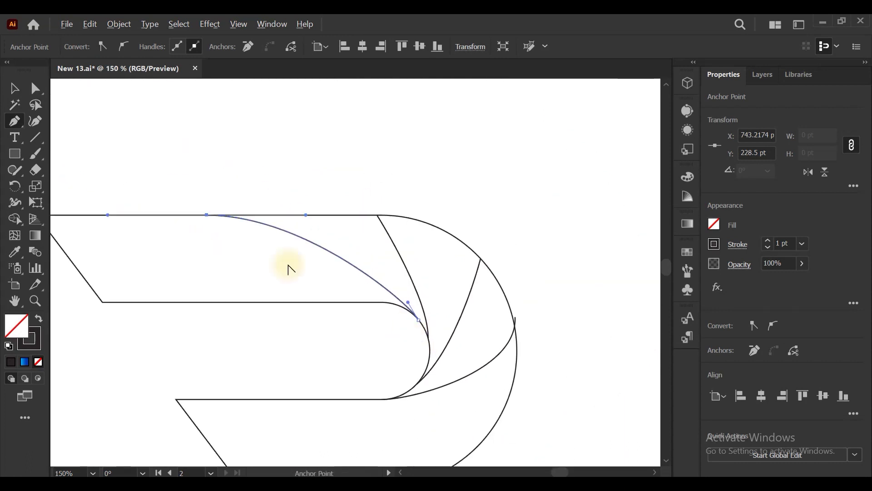
pyautogui.scroll(5, 288, 265)
pyautogui.scroll(-2, 236, 259)
pyautogui.hscroll(3, 272, 268)
pyautogui.keyDown('ctrl'); pyautogui.click(329, 266); pyautogui.keyUp('ctrl')
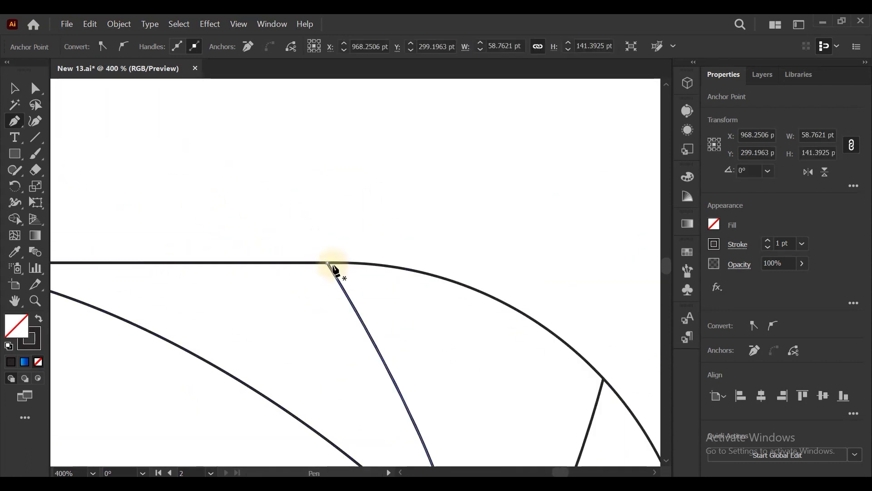
pyautogui.moveTo(15, 121); pyautogui.dragTo(107, 167)
pyautogui.moveTo(328, 263); pyautogui.dragTo(238, 249)
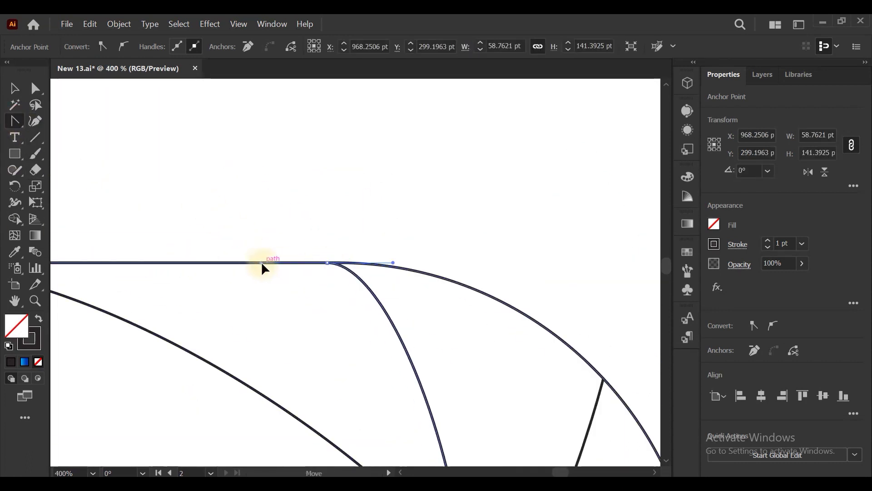
pyautogui.moveTo(327, 263); pyautogui.dragTo(263, 225)
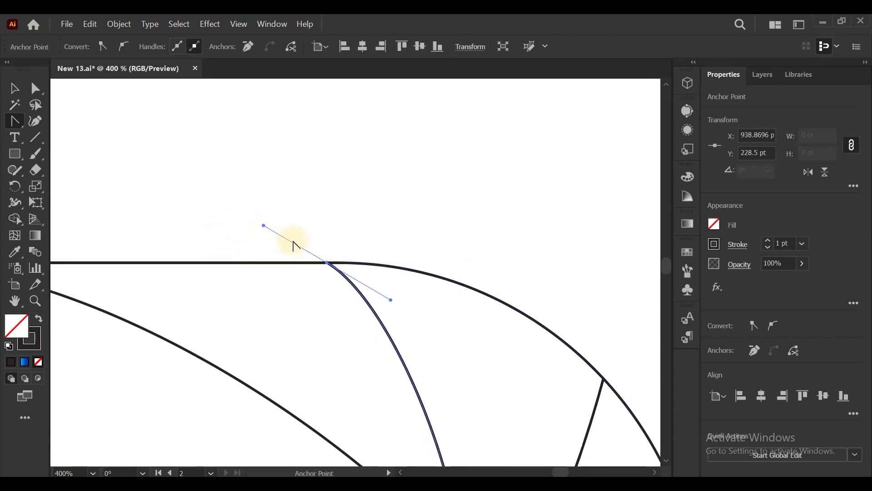
# Reshape the facet curves' anchors and handles into sweeping arcs, then select all the R's paths
pyautogui.click(36, 88)
pyautogui.scroll(-2, 302, 273)
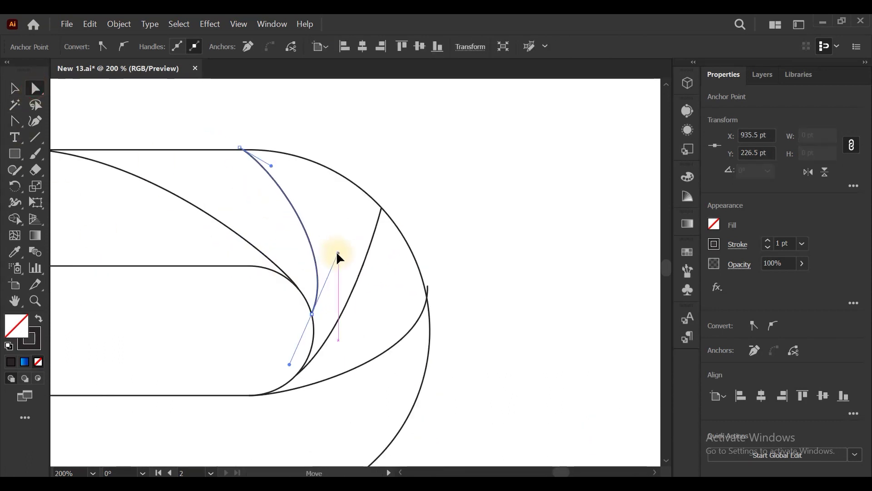
pyautogui.moveTo(301, 273)
pyautogui.mouseDown()
pyautogui.moveTo(273, 175)
pyautogui.moveTo(286, 152)
pyautogui.mouseUp()
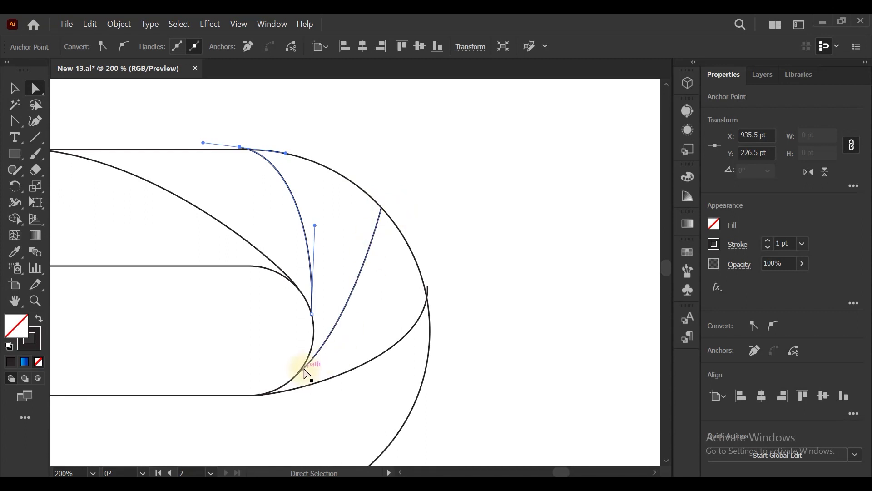
pyautogui.moveTo(305, 374); pyautogui.dragTo(288, 369)
pyautogui.scroll(-3, 531, 293)
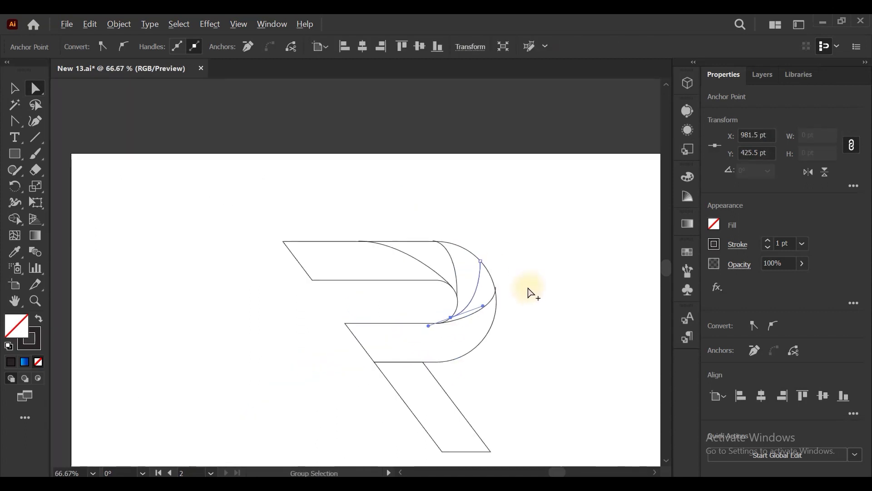
pyautogui.scroll(2, 411, 256)
pyautogui.scroll(4, 510, 337)
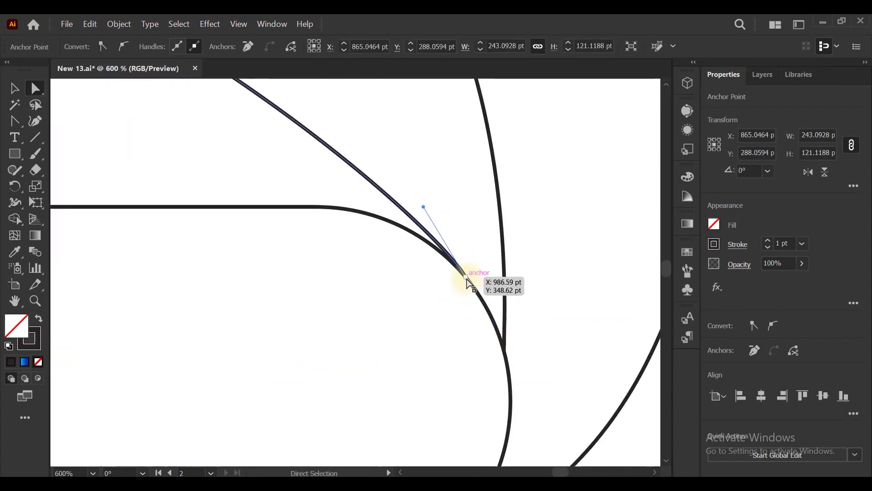
pyautogui.moveTo(468, 283)
pyautogui.mouseDown()
pyautogui.moveTo(495, 267)
pyautogui.moveTo(494, 187)
pyautogui.mouseUp()
pyautogui.scroll(-4, 495, 187)
pyautogui.moveTo(356, 117); pyautogui.dragTo(384, 121)
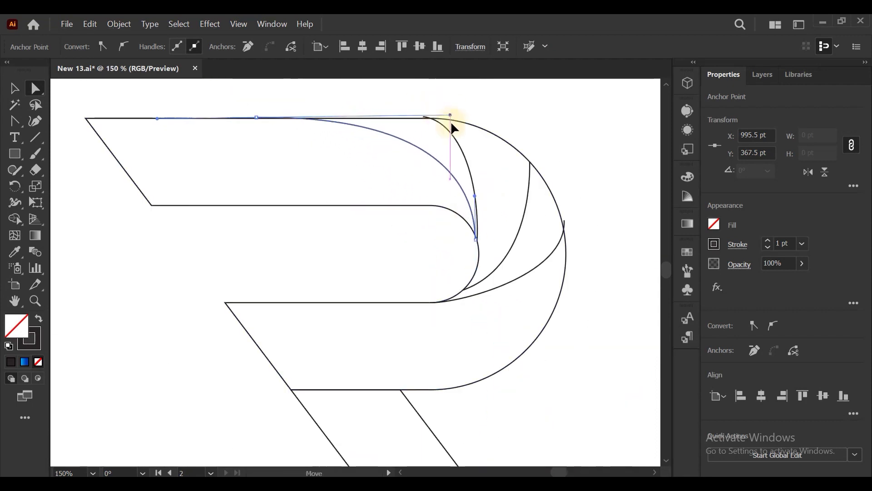
pyautogui.scroll(-1, 383, 121)
pyautogui.click(187, 210)
pyautogui.moveTo(148, 206); pyautogui.dragTo(609, 432)
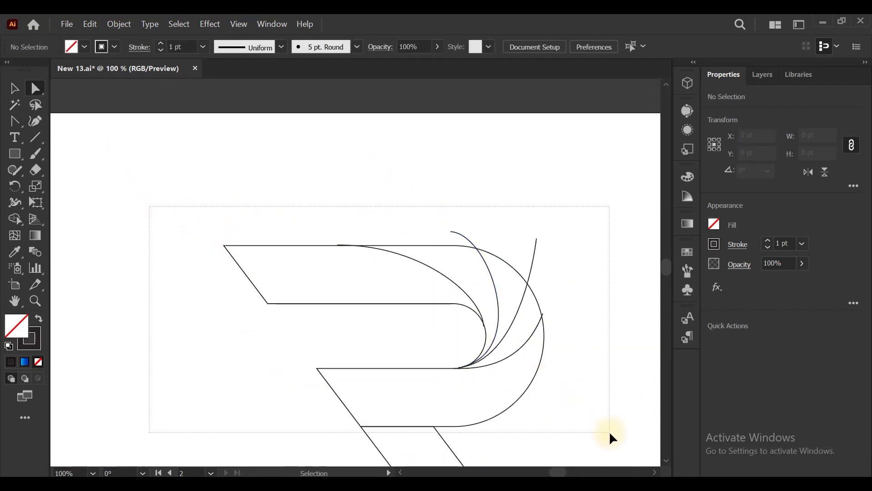
# Make the top bar region its own shape and merge the crescent regions into one
pyautogui.click(15, 219)
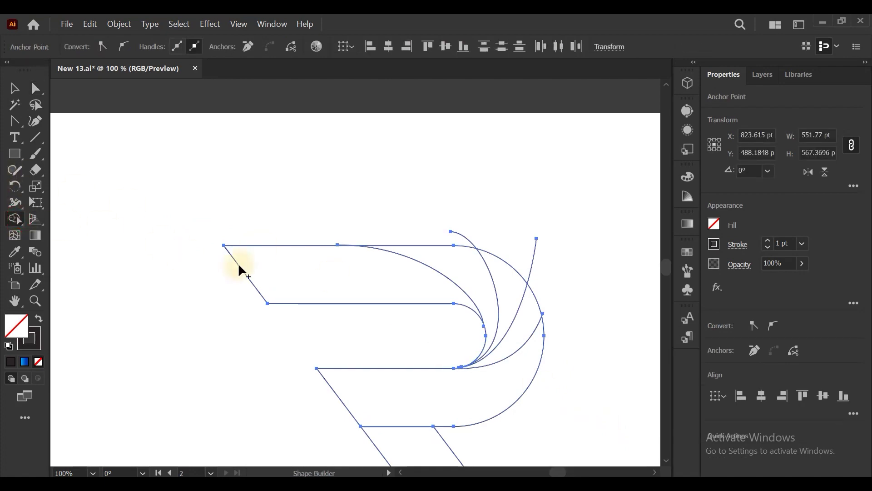
pyautogui.click(356, 259)
pyautogui.moveTo(505, 284); pyautogui.dragTo(518, 359)
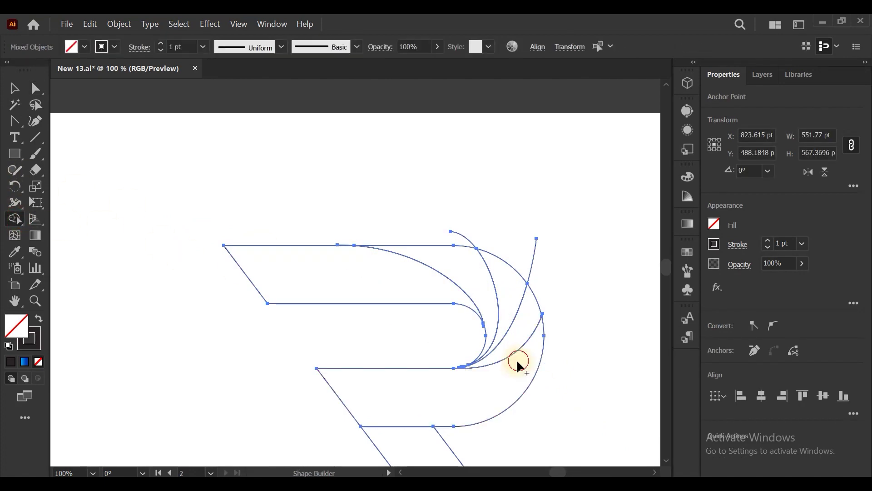
pyautogui.scroll(5, 347, 243)
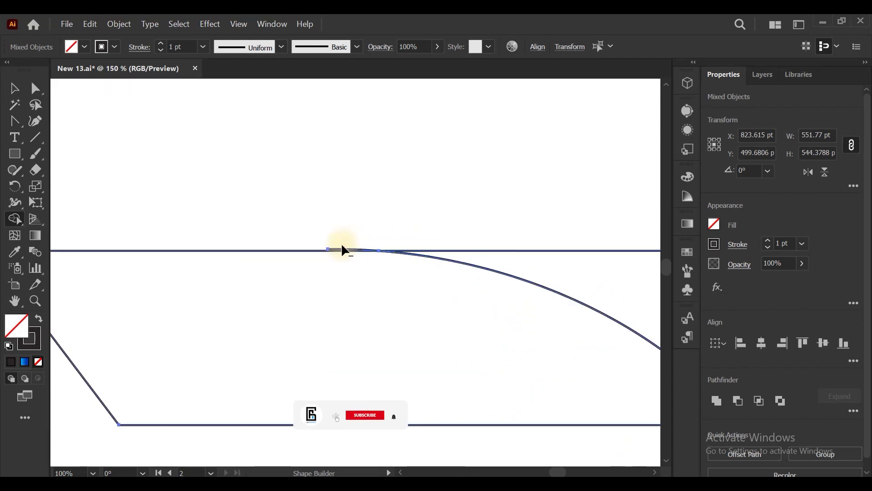
pyautogui.scroll(-5, 384, 213)
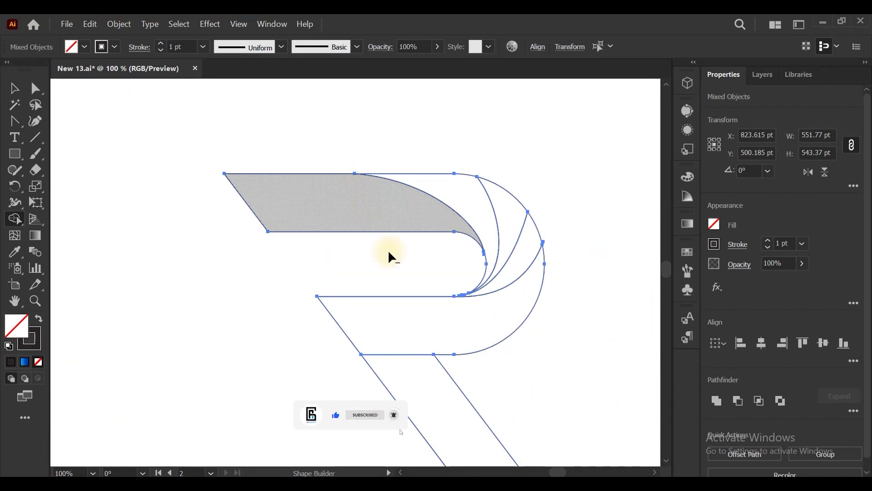
pyautogui.scroll(3, 480, 309)
pyautogui.scroll(3, 415, 335)
pyautogui.scroll(2, 363, 347)
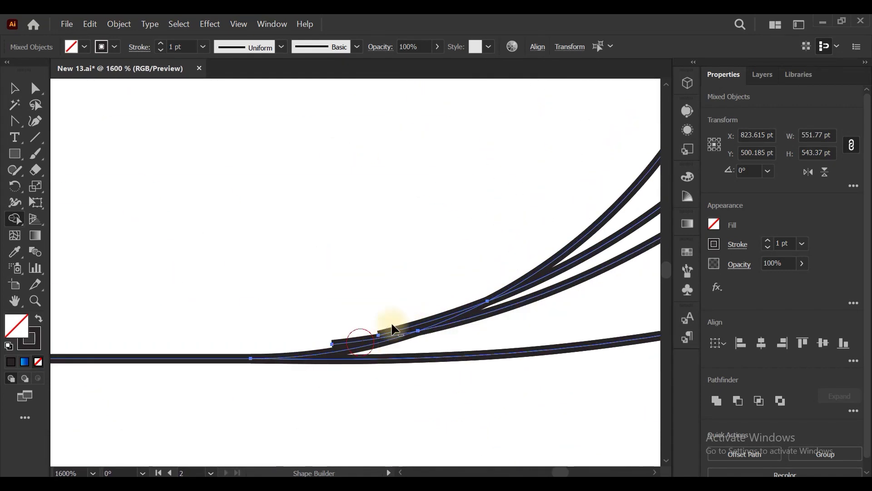
# Delete the stray stroke stub at the curve junction and clear the selection
pyautogui.keyDown('alt'); pyautogui.click(410, 321); pyautogui.keyUp('alt')
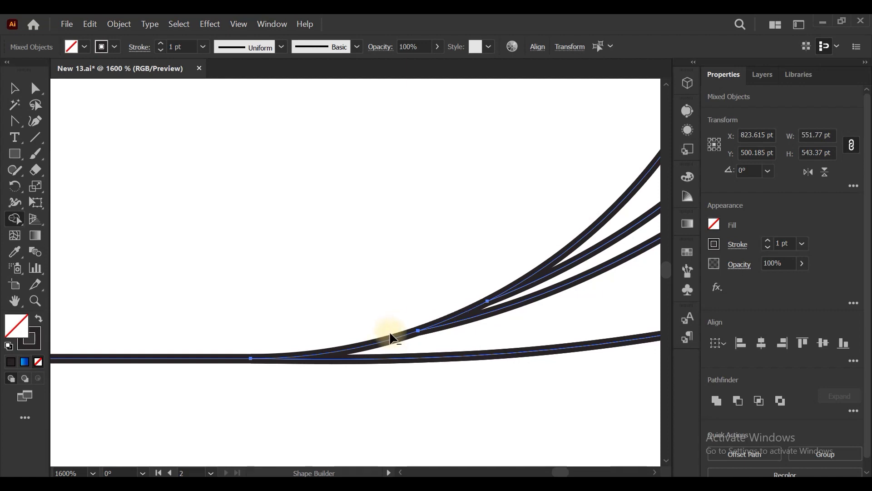
pyautogui.scroll(-3, 381, 320)
pyautogui.scroll(1, 421, 331)
pyautogui.scroll(3, 470, 145)
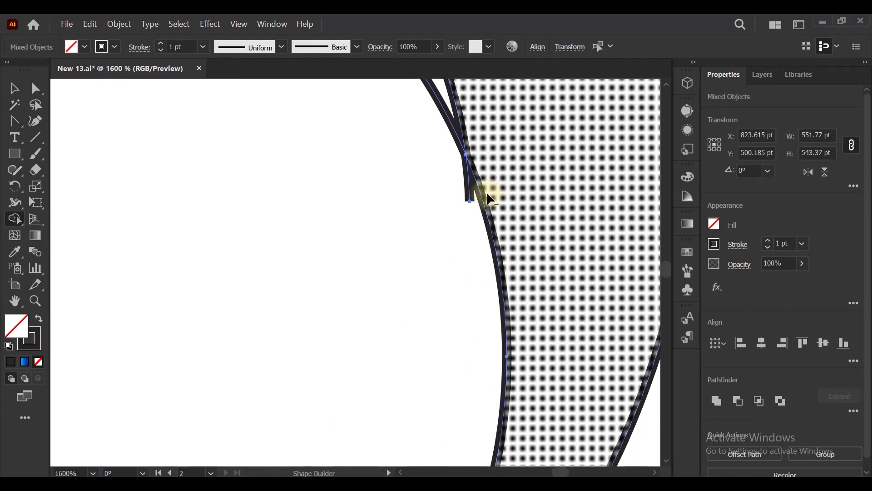
pyautogui.scroll(-2, 490, 199)
pyautogui.scroll(-3, 468, 189)
pyautogui.scroll(-2, 425, 201)
pyautogui.scroll(-1, 478, 230)
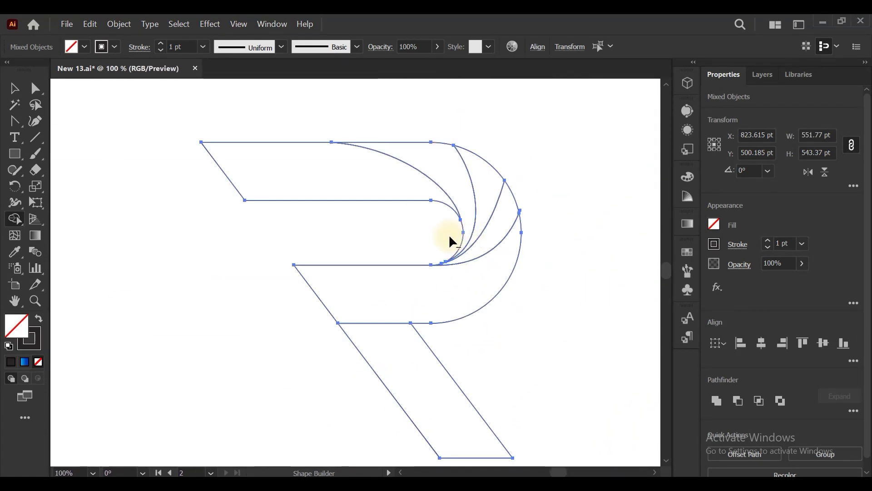
pyautogui.click(13, 87)
pyautogui.scroll(-1, 125, 145)
pyautogui.click(130, 159)
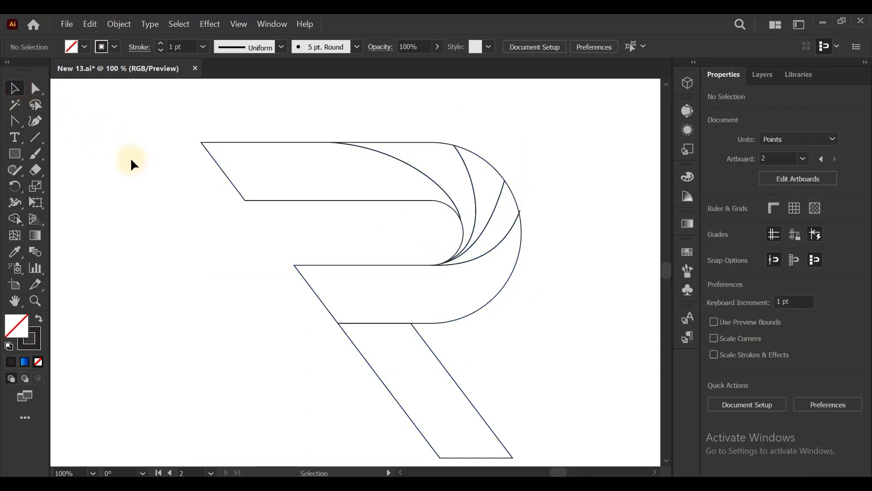
# Round the top bar's corner to about 54.674 pt and round the leg's bottom corner
pyautogui.click(35, 87)
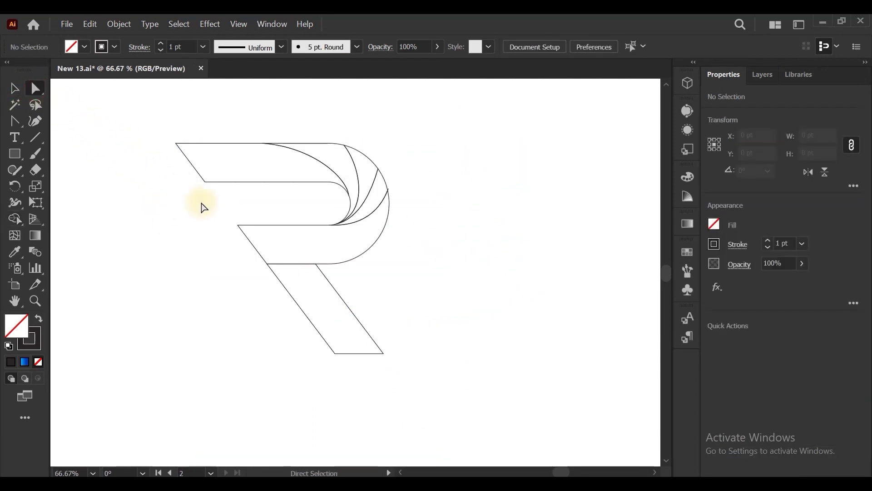
pyautogui.click(202, 181)
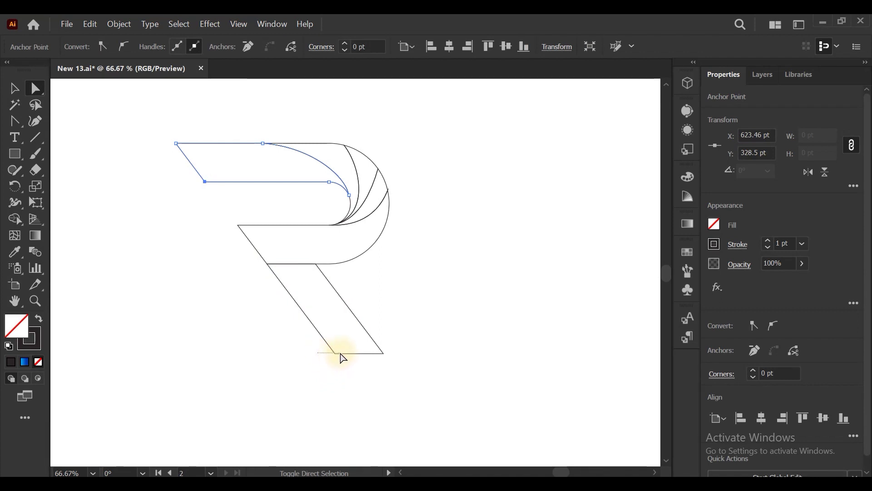
pyautogui.moveTo(357, 365)
pyautogui.mouseDown()
pyautogui.moveTo(345, 346)
pyautogui.moveTo(354, 349)
pyautogui.mouseUp()
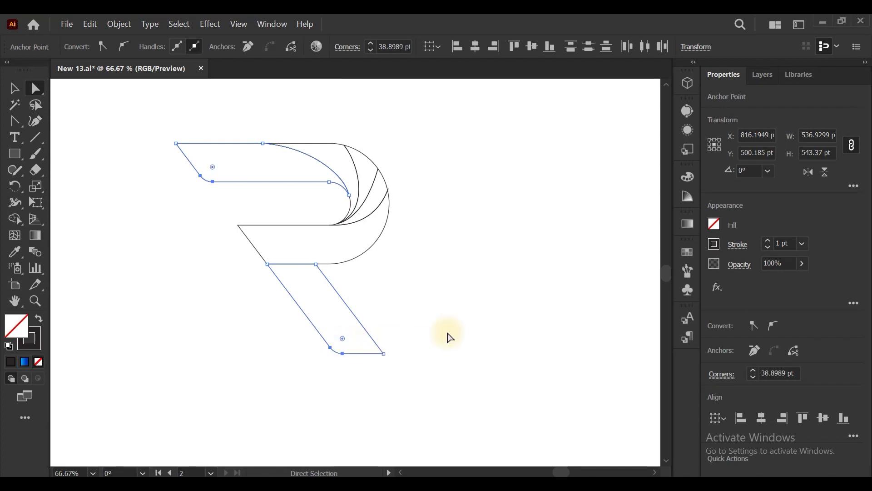
pyautogui.click(431, 341)
pyautogui.keyDown('alt'); pyautogui.scroll(2, 247, 237); pyautogui.keyUp('alt')
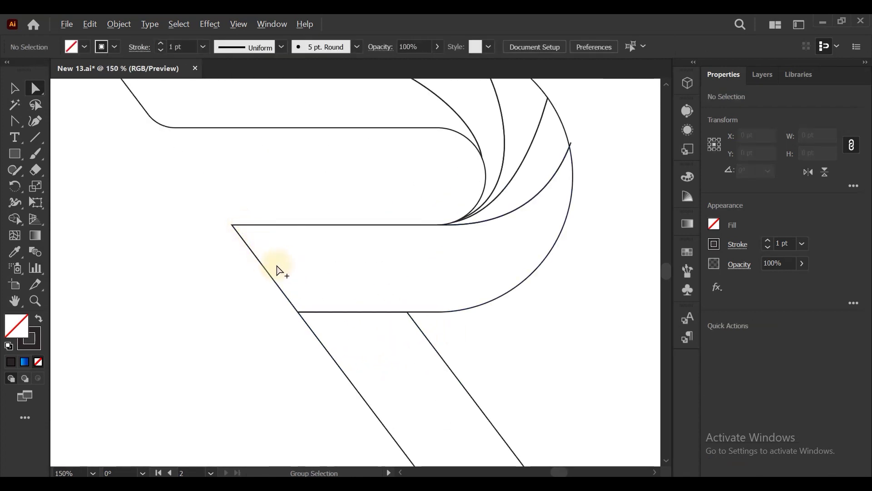
pyautogui.scroll(-3, 350, 274)
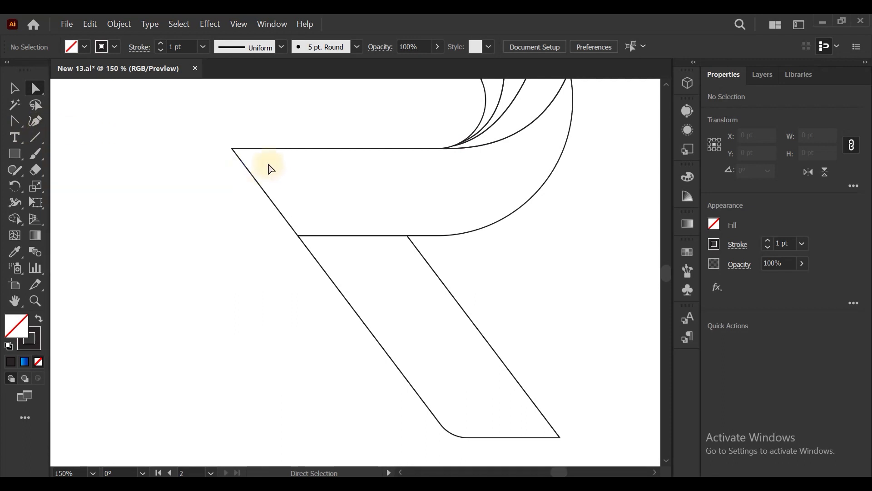
# Round the middle bar's left end and isolate the R group
pyautogui.click(233, 149)
pyautogui.moveTo(245, 163); pyautogui.dragTo(324, 220)
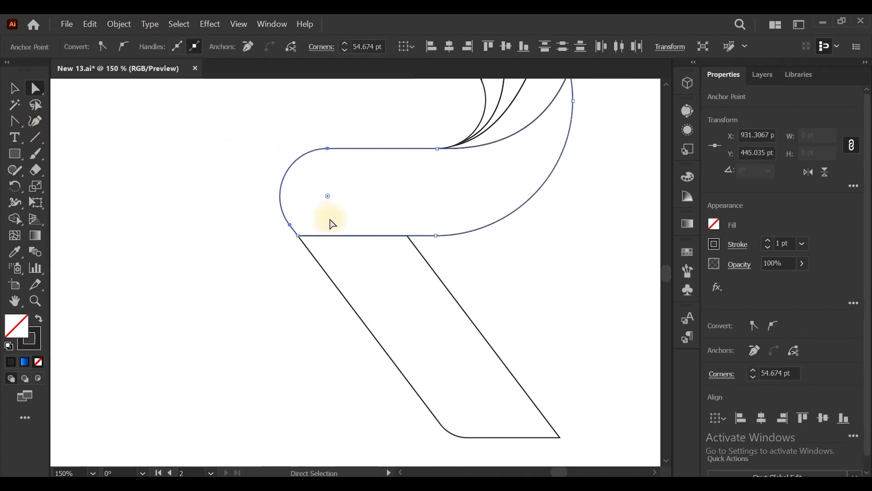
pyautogui.click(14, 88)
pyautogui.click(253, 163)
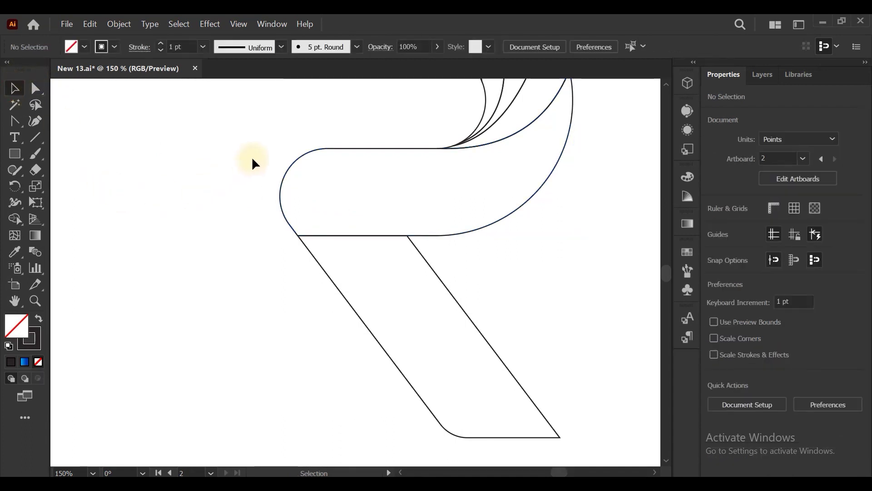
pyautogui.moveTo(338, 147)
pyautogui.mouseDown()
pyautogui.moveTo(370, 187)
pyautogui.moveTo(347, 143)
pyautogui.mouseUp()
# Copy the rounded middle bar of the R and paste a copy in front
pyautogui.doubleClick(349, 147)
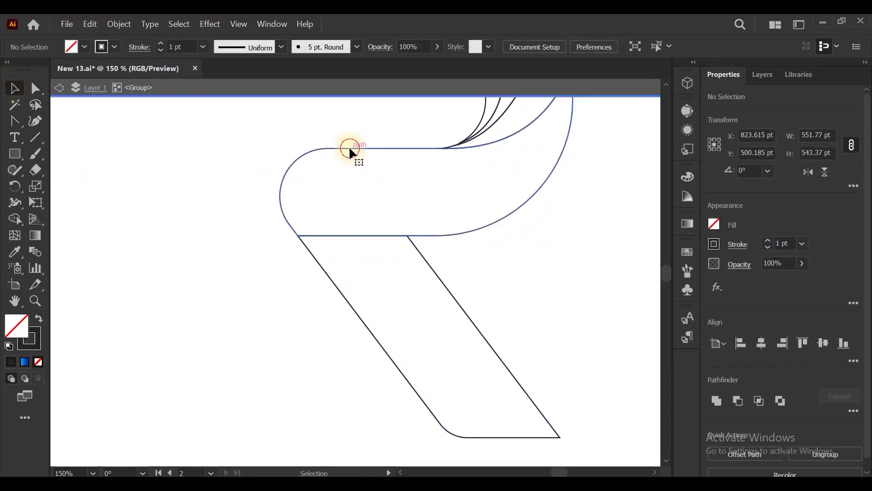
pyautogui.click(350, 149)
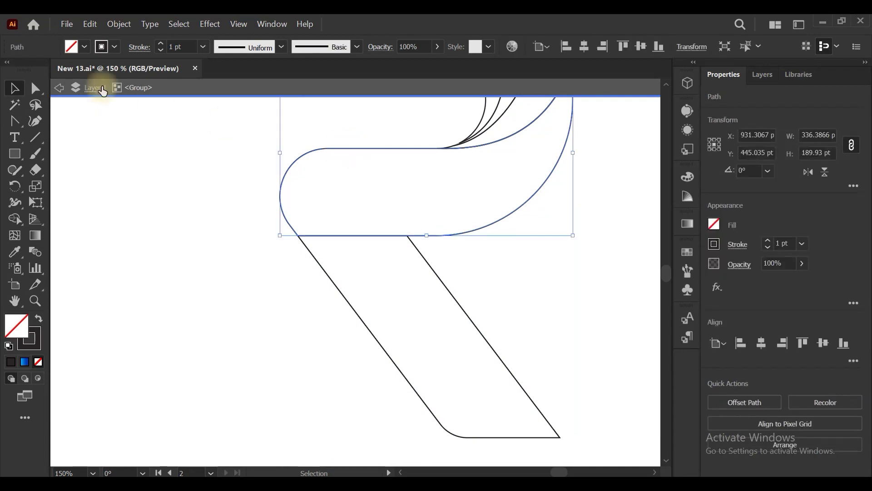
pyautogui.click(90, 24)
pyautogui.click(114, 83)
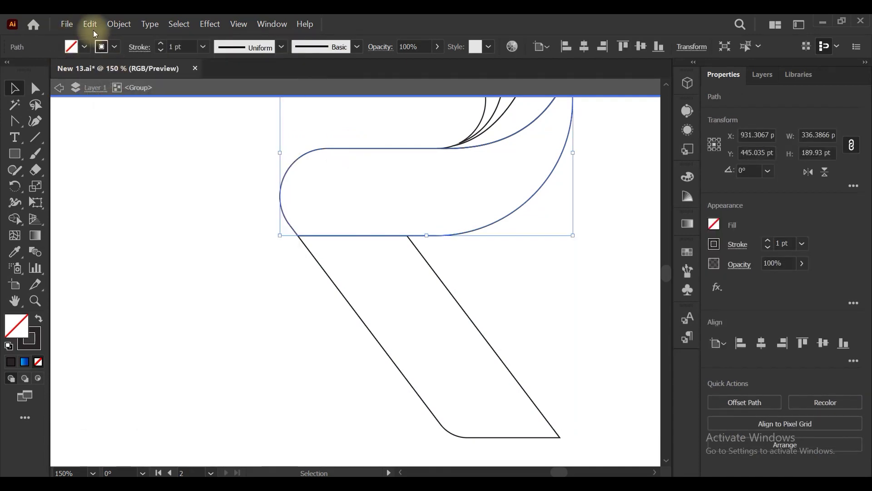
pyautogui.click(90, 24)
pyautogui.click(127, 109)
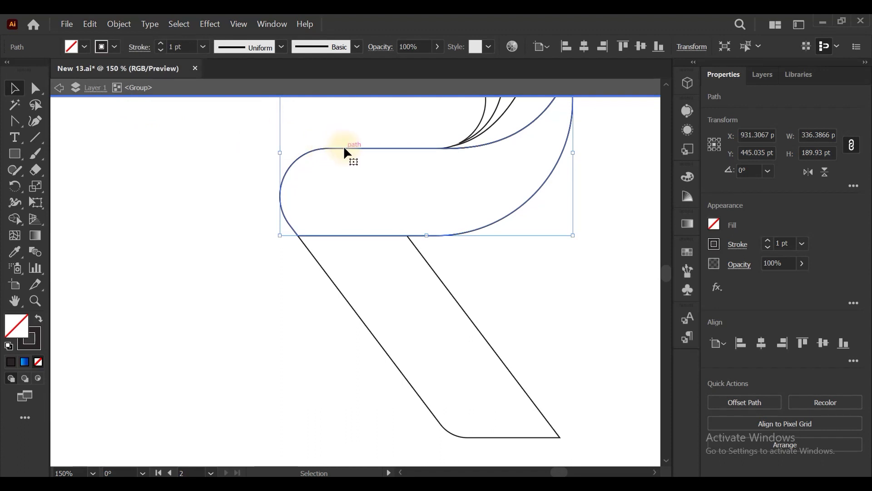
# Move the copy down-right over the leg and merge the overlapping regions with Shape Builder
pyautogui.moveTo(344, 149); pyautogui.dragTo(414, 237)
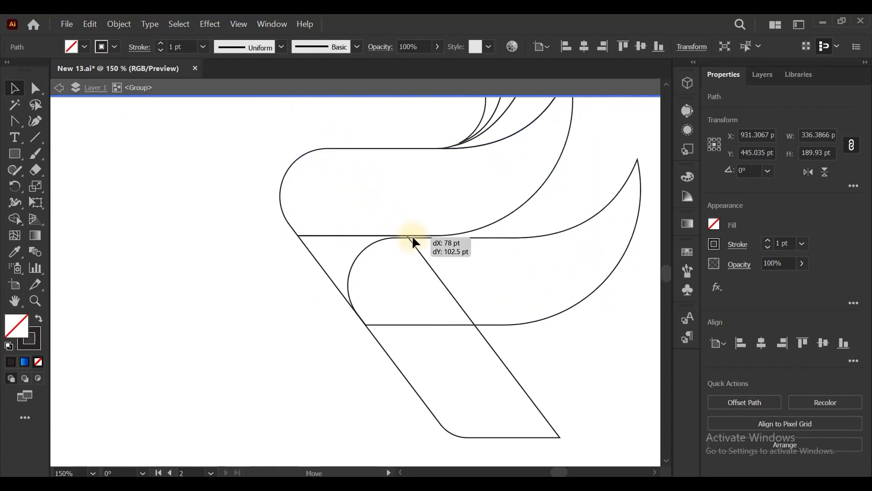
pyautogui.moveTo(414, 238); pyautogui.dragTo(409, 237)
pyautogui.scroll(3, 390, 230)
pyautogui.scroll(-5, 294, 220)
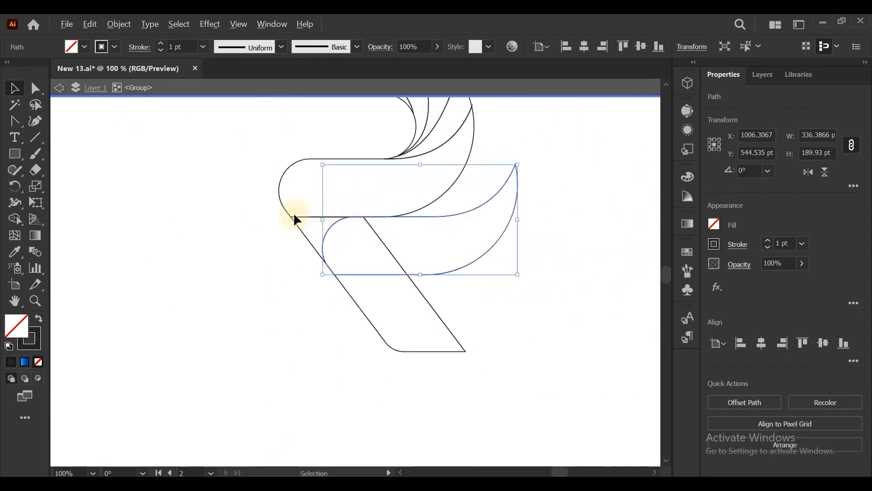
pyautogui.moveTo(222, 205); pyautogui.dragTo(453, 292)
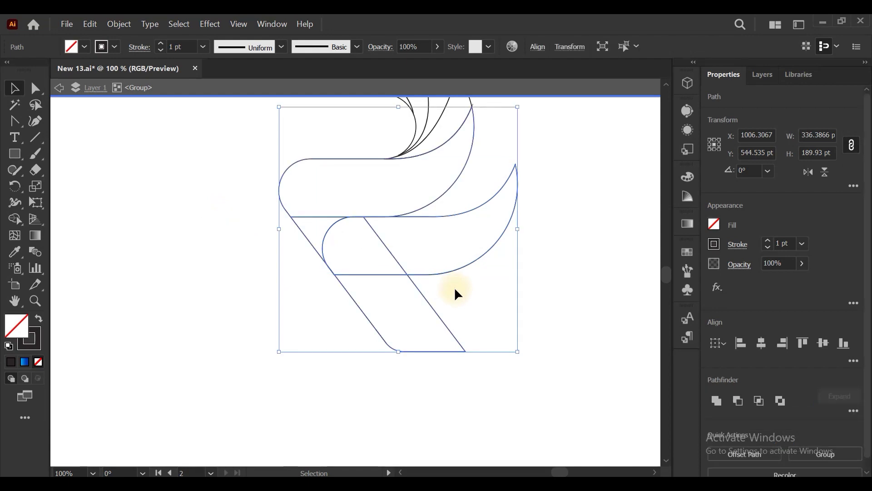
pyautogui.click(14, 219)
pyautogui.moveTo(350, 247); pyautogui.dragTo(437, 241)
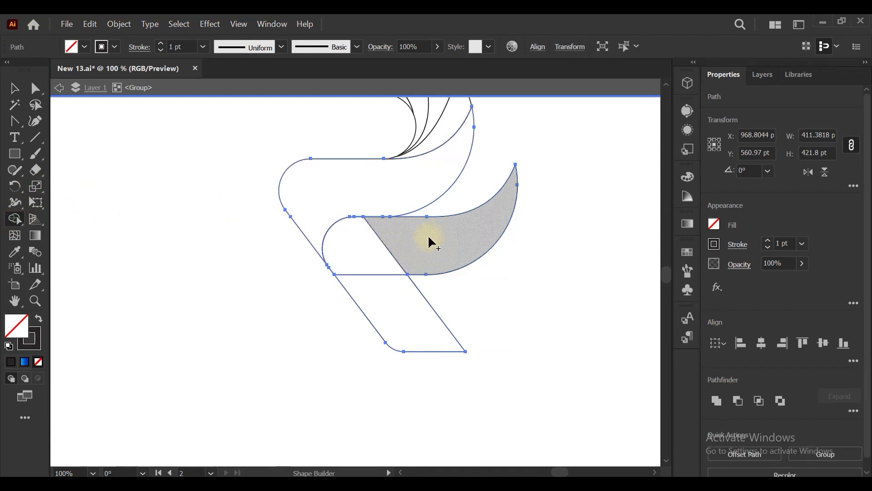
# Check the merged shape, then select the whole R artwork with the Selection tool
pyautogui.scroll(5, 334, 272)
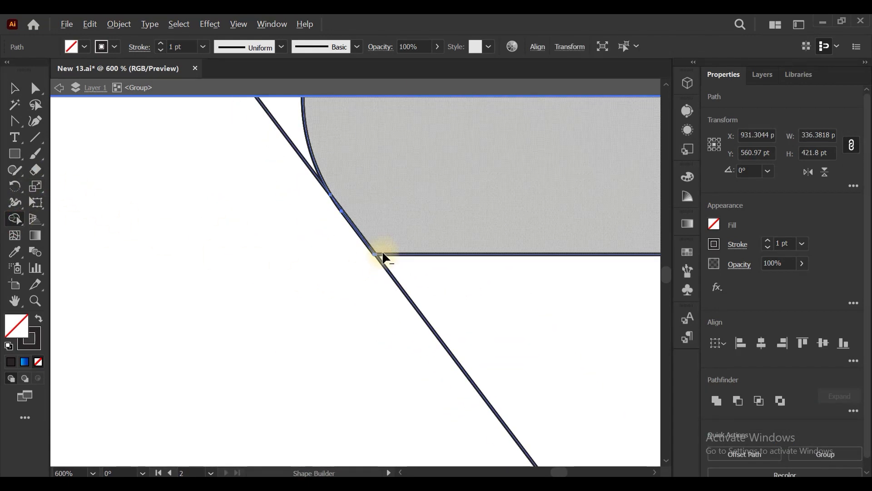
pyautogui.scroll(-2, 376, 248)
pyautogui.scroll(-3, 282, 253)
pyautogui.scroll(1, 314, 284)
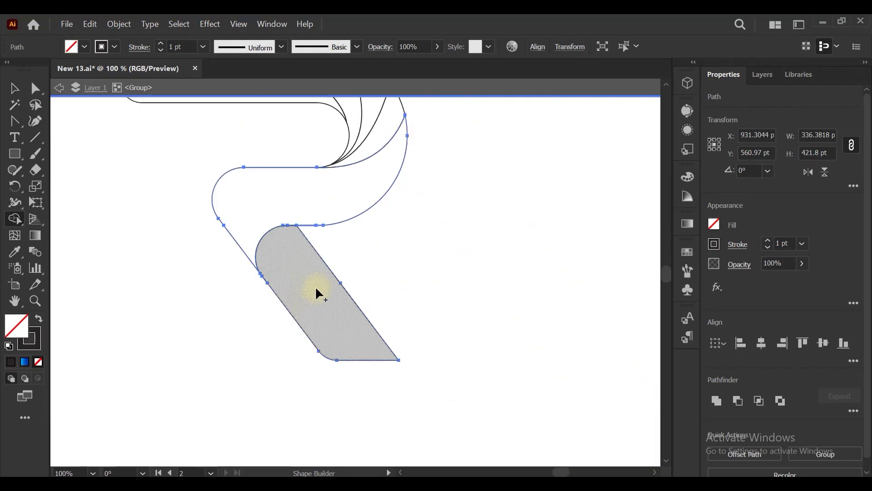
pyautogui.scroll(1, 316, 286)
pyautogui.scroll(1, 283, 286)
pyautogui.scroll(-1, 227, 283)
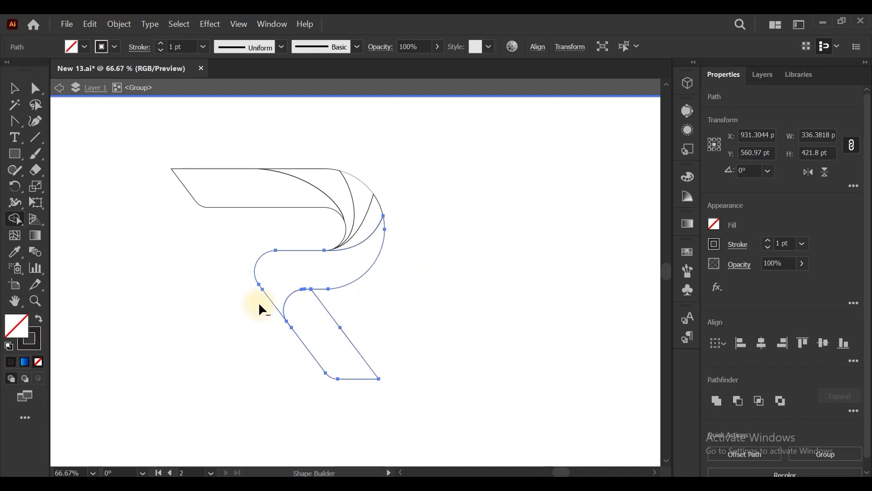
pyautogui.click(14, 88)
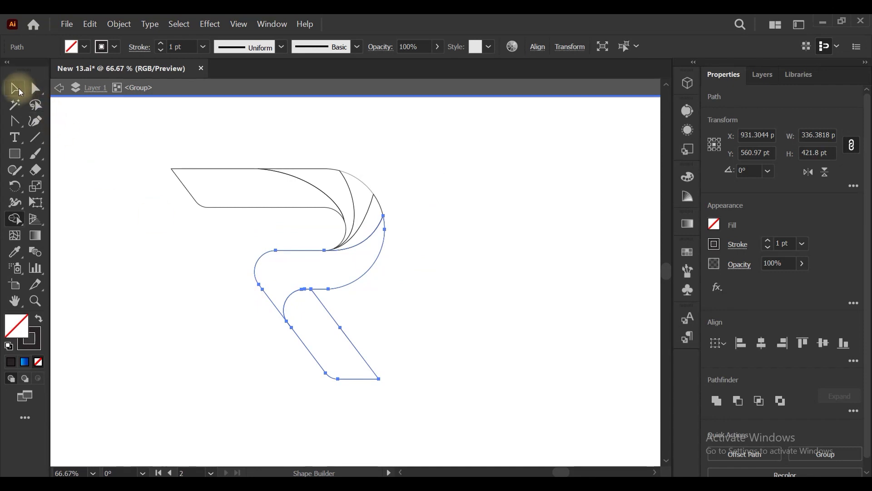
pyautogui.click(91, 225)
pyautogui.moveTo(94, 137); pyautogui.dragTo(504, 443)
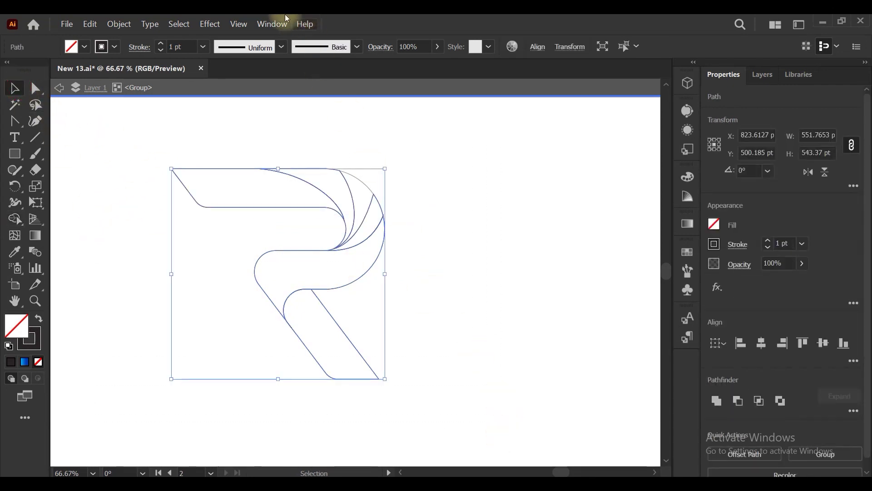
# Open the Gradient panel and position it beside the artwork
pyautogui.click(272, 24)
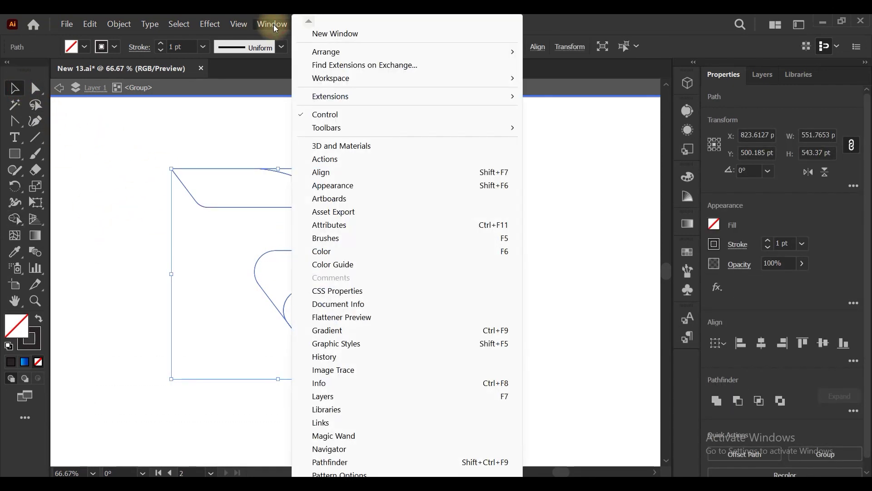
pyautogui.click(328, 330)
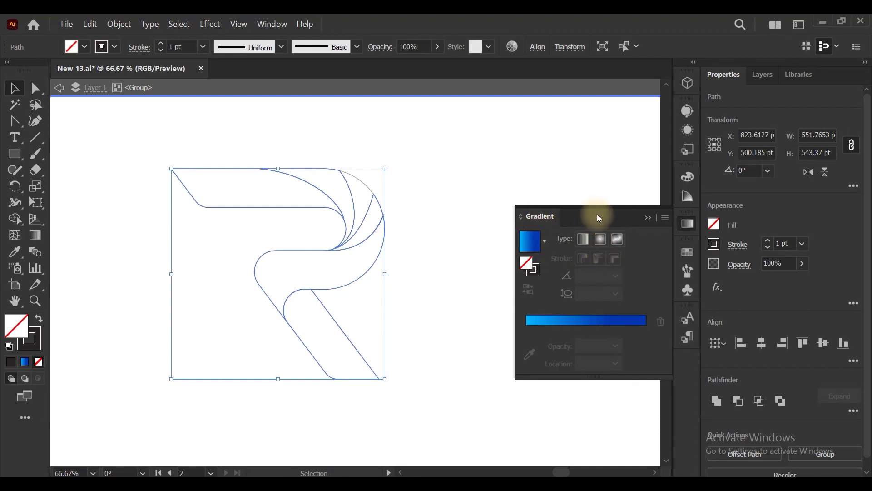
pyautogui.moveTo(597, 214)
pyautogui.mouseDown()
pyautogui.moveTo(545, 178)
pyautogui.moveTo(575, 174)
pyautogui.mouseUp()
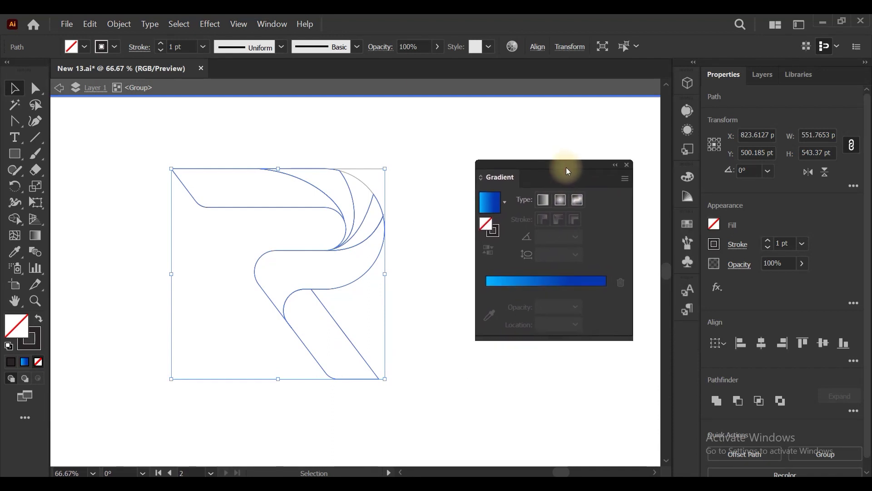
# Fill the R's lower slanted leg and top bar with the blue gradient
pyautogui.click(316, 327)
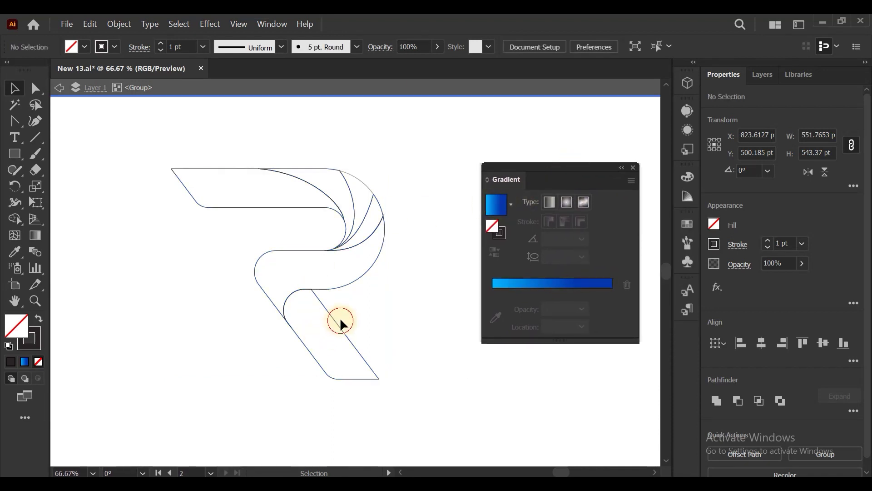
pyautogui.click(341, 321)
pyautogui.click(496, 205)
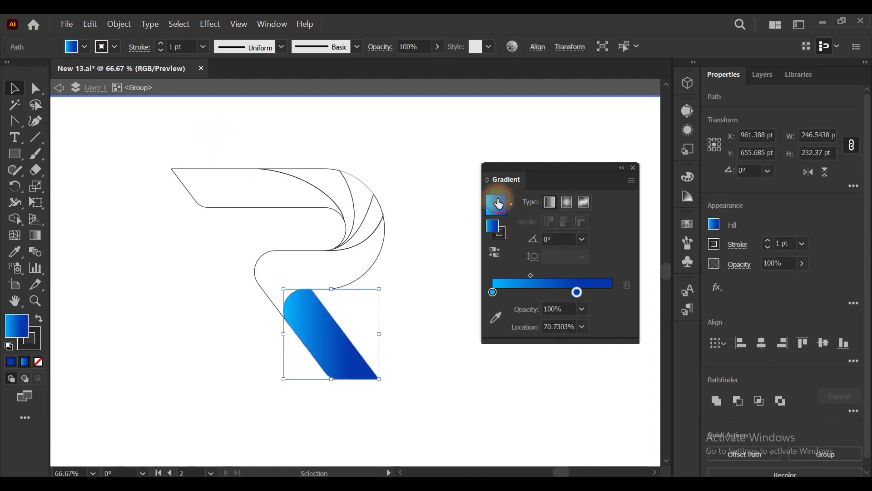
pyautogui.click(195, 154)
pyautogui.click(329, 218)
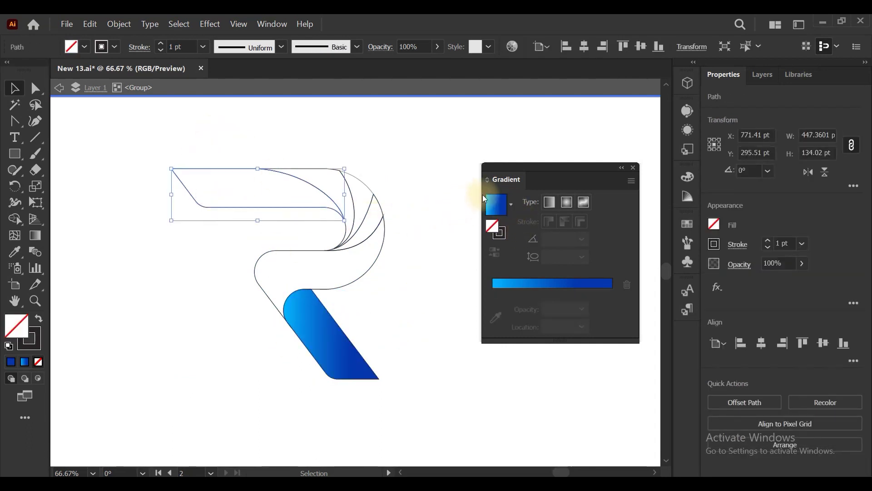
pyautogui.click(496, 204)
pyautogui.click(399, 311)
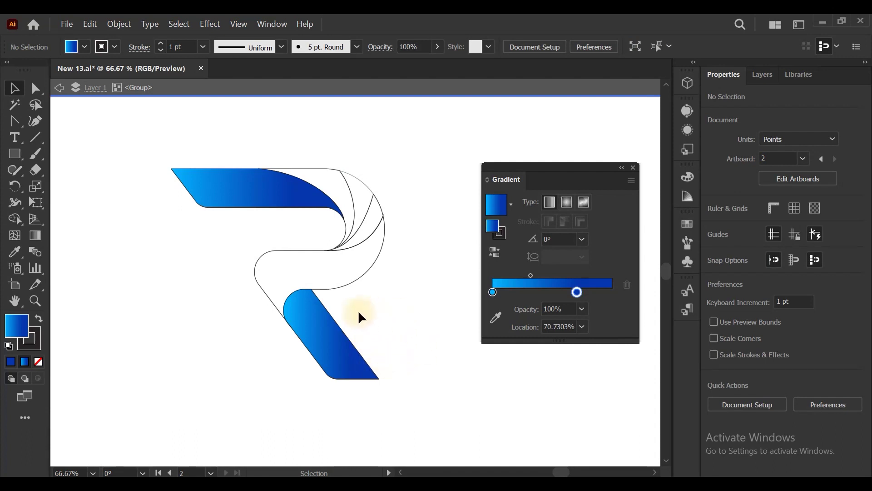
# Fill the middle curve with the blue gradient and open its left stop's colour settings
pyautogui.click(282, 276)
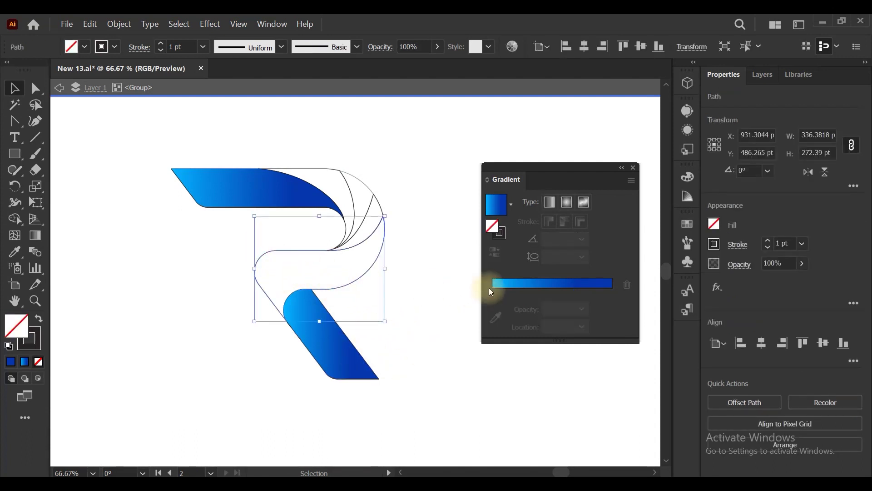
pyautogui.click(494, 223)
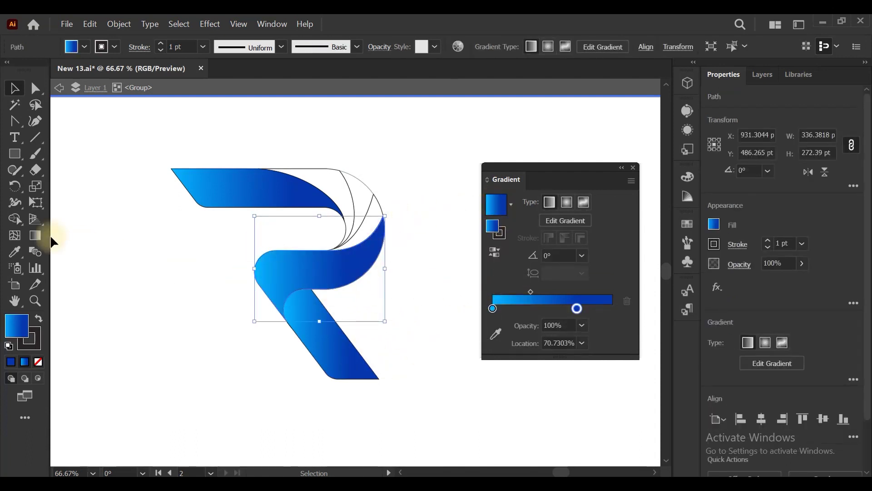
pyautogui.click(30, 234)
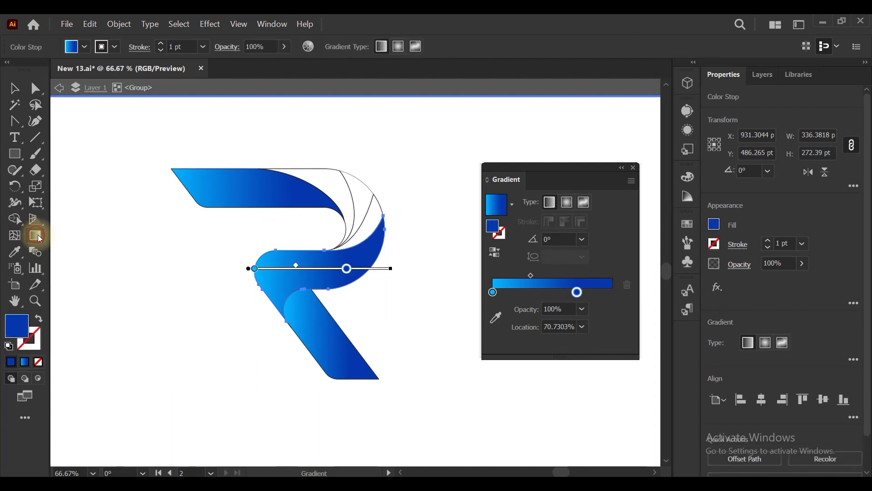
pyautogui.doubleClick(255, 269)
# Set the left gradient stop to yellow FFFF00 and shift the end stop and midpoint right
pyautogui.moveTo(189, 344)
pyautogui.mouseDown()
pyautogui.moveTo(127, 340)
pyautogui.moveTo(153, 318)
pyautogui.moveTo(210, 320)
pyautogui.mouseUp()
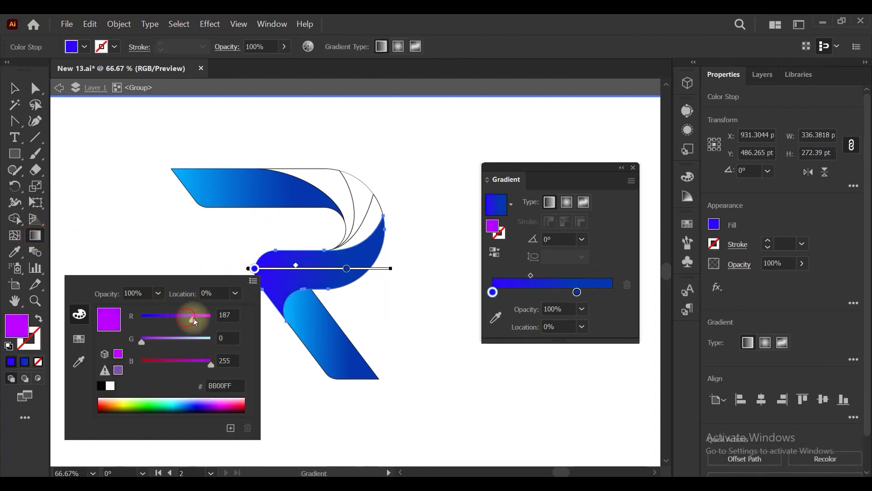
pyautogui.moveTo(142, 341)
pyautogui.mouseDown()
pyautogui.moveTo(172, 342)
pyautogui.moveTo(139, 361)
pyautogui.moveTo(213, 342)
pyautogui.mouseUp()
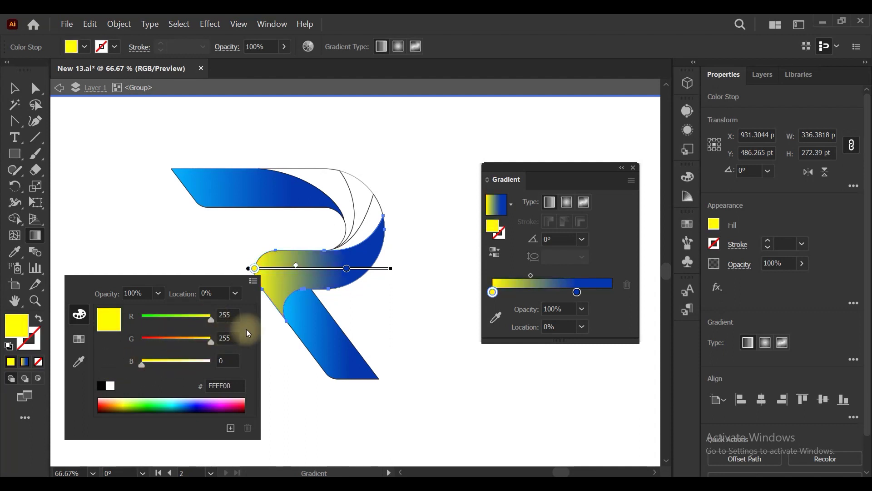
pyautogui.click(353, 274)
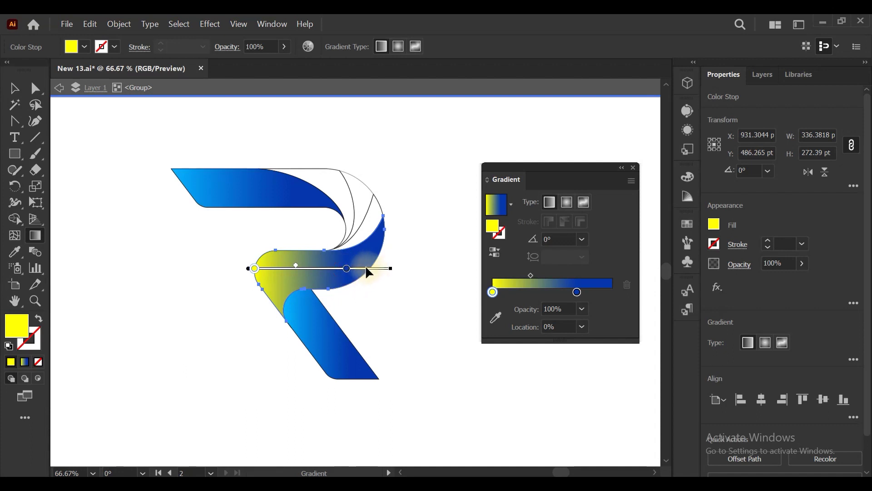
pyautogui.moveTo(346, 268); pyautogui.dragTo(391, 273)
pyautogui.moveTo(315, 266); pyautogui.dragTo(324, 266)
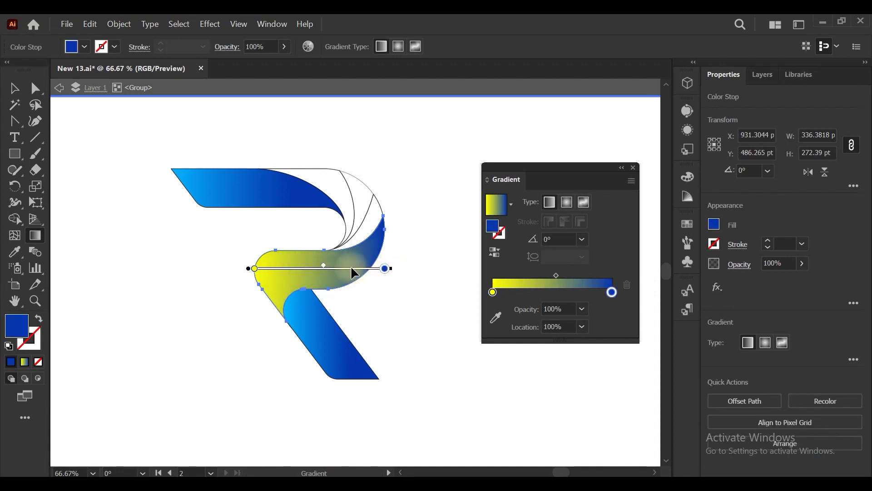
# Set the right gradient stop of the middle curve to orange FF9600
pyautogui.doubleClick(385, 269)
pyautogui.moveTo(286, 342)
pyautogui.mouseDown()
pyautogui.moveTo(351, 342)
pyautogui.moveTo(253, 362)
pyautogui.mouseUp()
pyautogui.moveTo(315, 318)
pyautogui.mouseDown()
pyautogui.moveTo(342, 317)
pyautogui.moveTo(316, 341)
pyautogui.mouseUp()
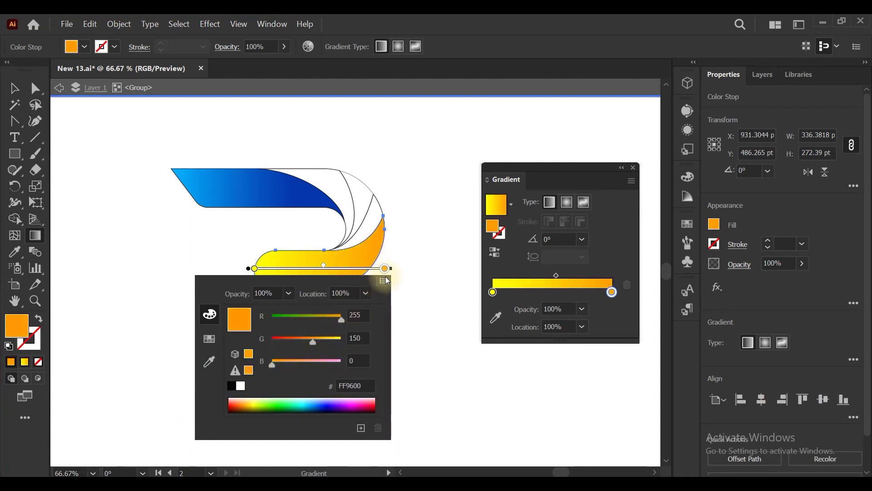
pyautogui.click(402, 239)
pyautogui.scroll(2, 410, 285)
pyautogui.keyDown('alt'); pyautogui.scroll(1, 391, 269); pyautogui.keyUp('alt')
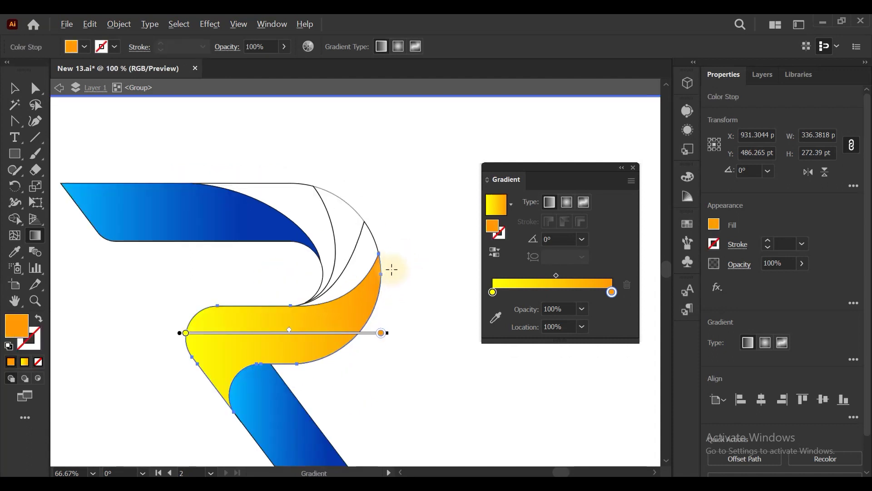
# Copy the yellow-orange gradient onto the bowl facets and top arc with the Eyedropper
pyautogui.press('v')
pyautogui.click(365, 245)
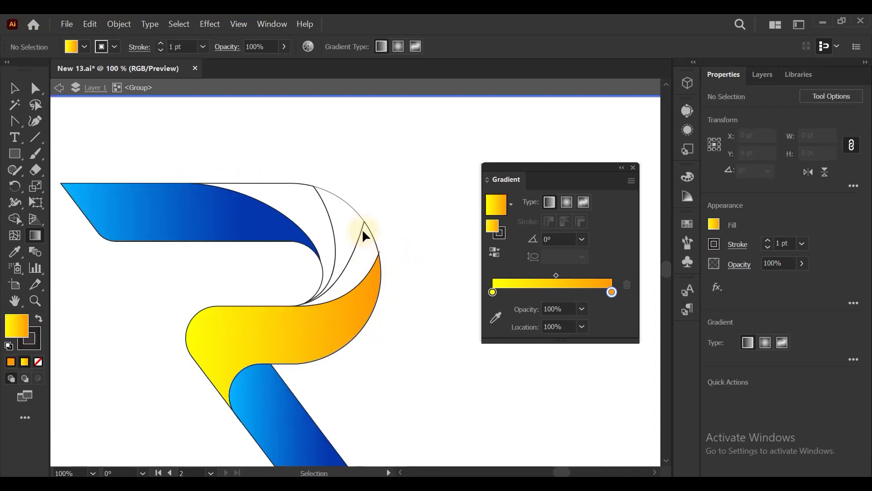
pyautogui.click(360, 229)
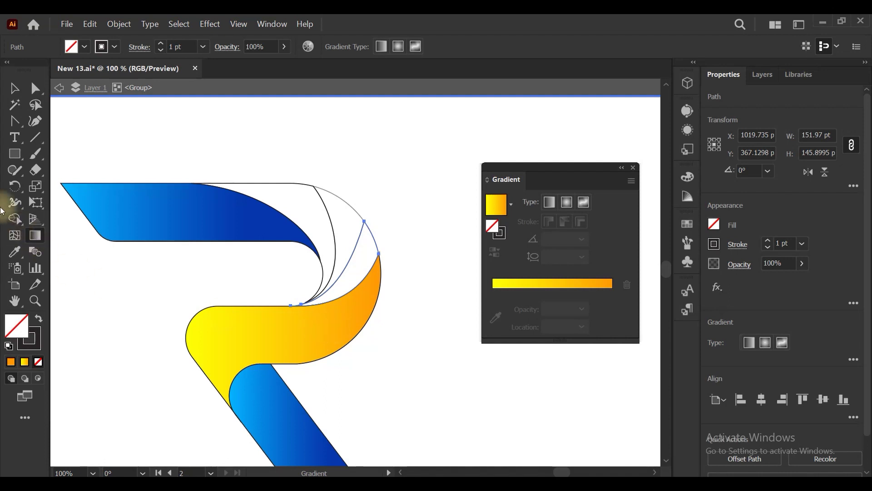
pyautogui.click(339, 326)
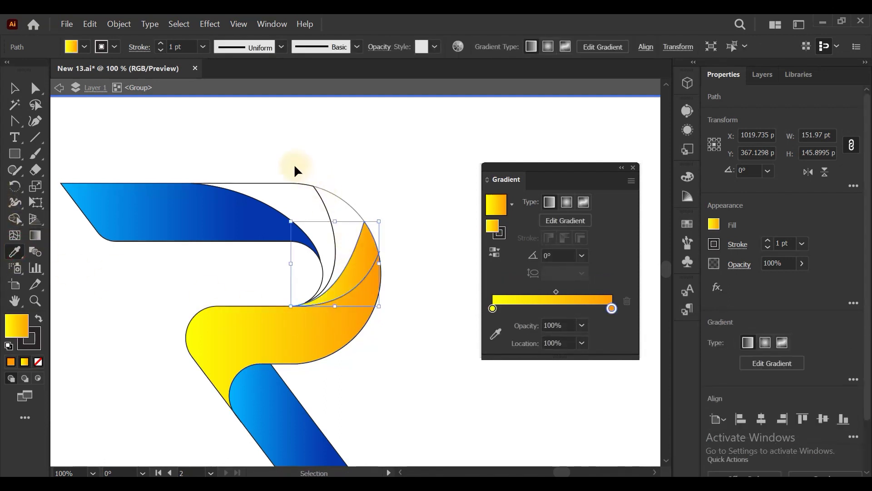
pyautogui.moveTo(325, 201); pyautogui.dragTo(326, 205)
pyautogui.click(364, 310)
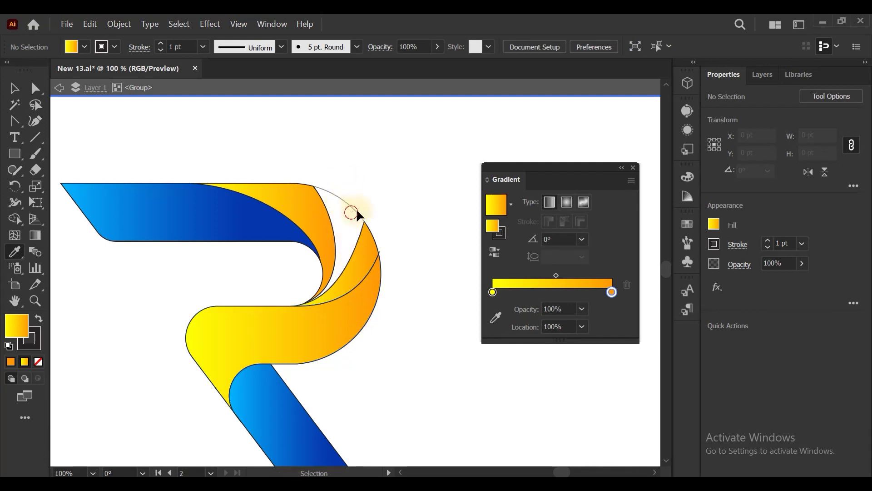
pyautogui.click(375, 198)
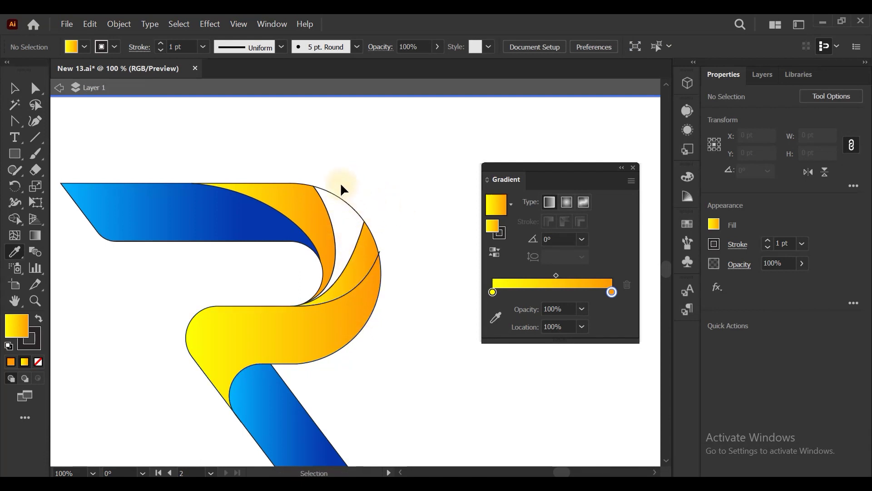
pyautogui.keyDown('ctrl'); pyautogui.click(345, 193); pyautogui.keyUp('ctrl')
pyautogui.click(366, 300)
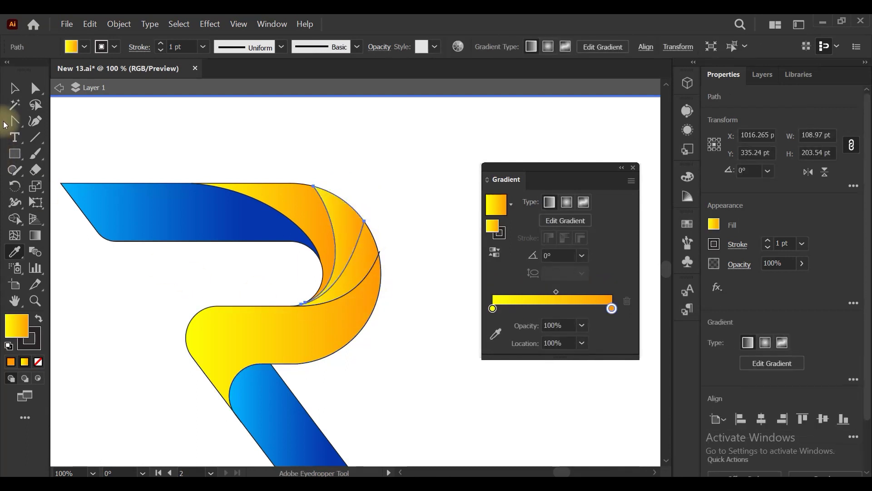
# Select the R artwork group and ungroup it
pyautogui.click(14, 88)
pyautogui.click(405, 157)
pyautogui.click(286, 430)
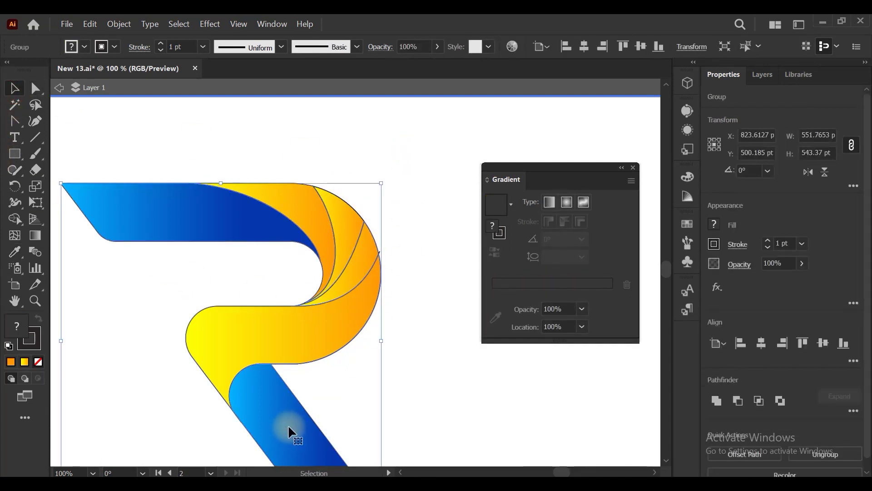
pyautogui.rightClick(288, 424)
pyautogui.click(321, 312)
# Click through the now-separate pieces to check them, then select the entire R artwork
pyautogui.click(366, 326)
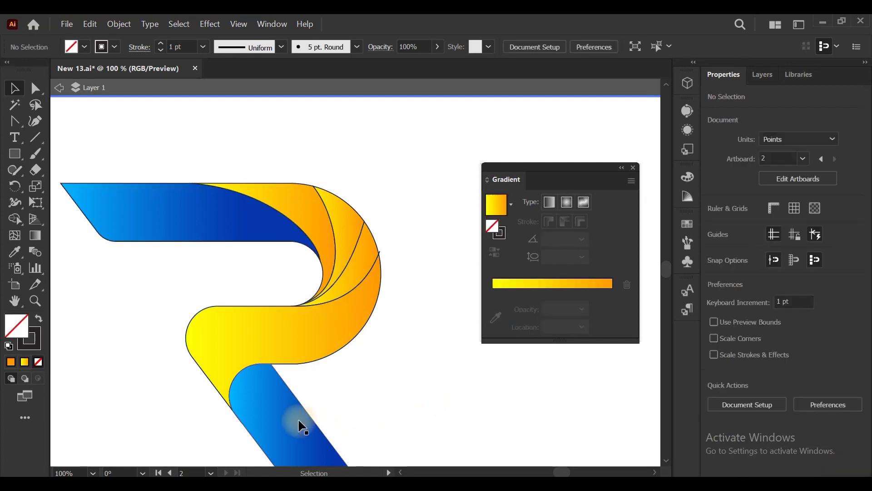
pyautogui.click(300, 418)
pyautogui.click(321, 381)
pyautogui.click(348, 296)
pyautogui.click(354, 262)
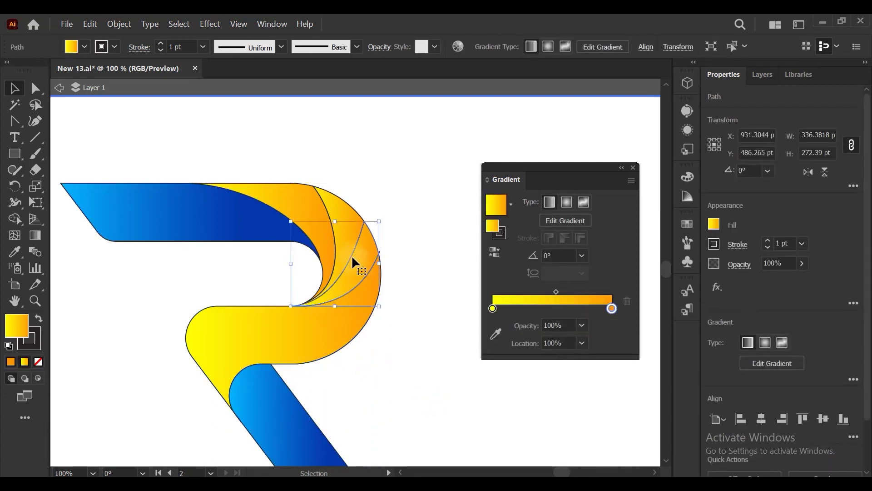
pyautogui.click(345, 227)
pyautogui.click(302, 200)
pyautogui.click(387, 190)
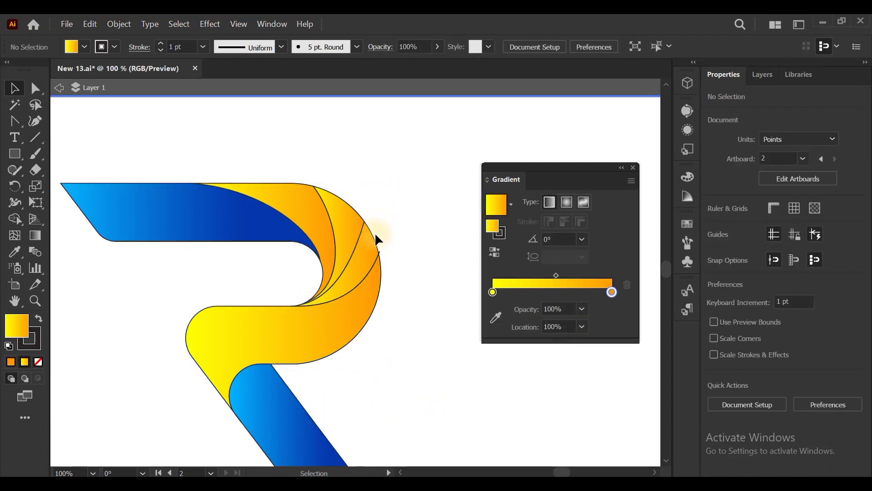
pyautogui.click(365, 249)
pyautogui.scroll(5, 380, 259)
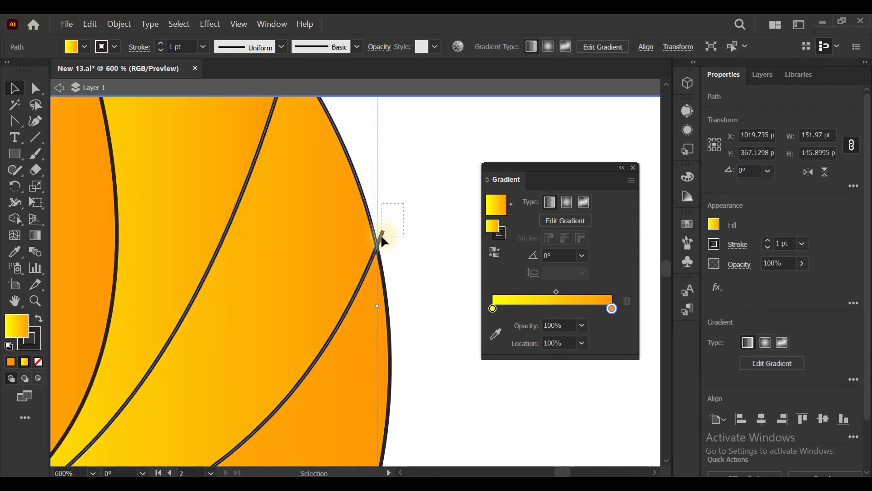
pyautogui.click(380, 234)
pyautogui.scroll(-3, 368, 260)
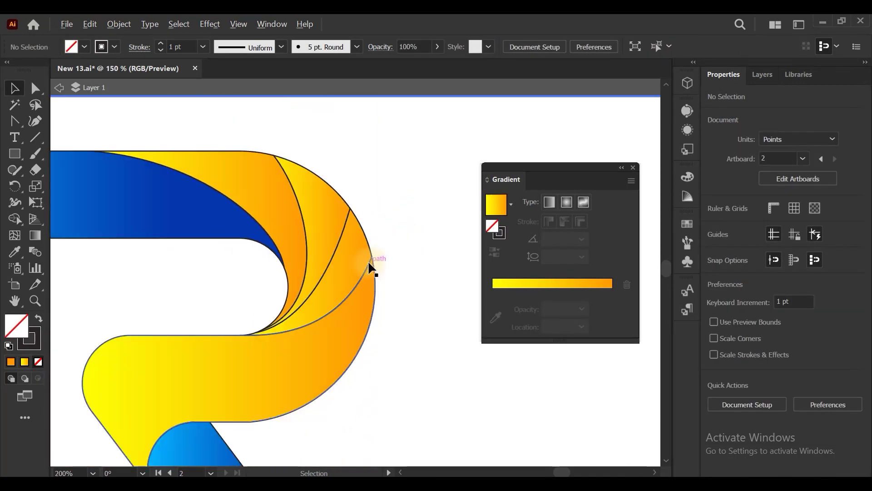
pyautogui.scroll(-3, 353, 273)
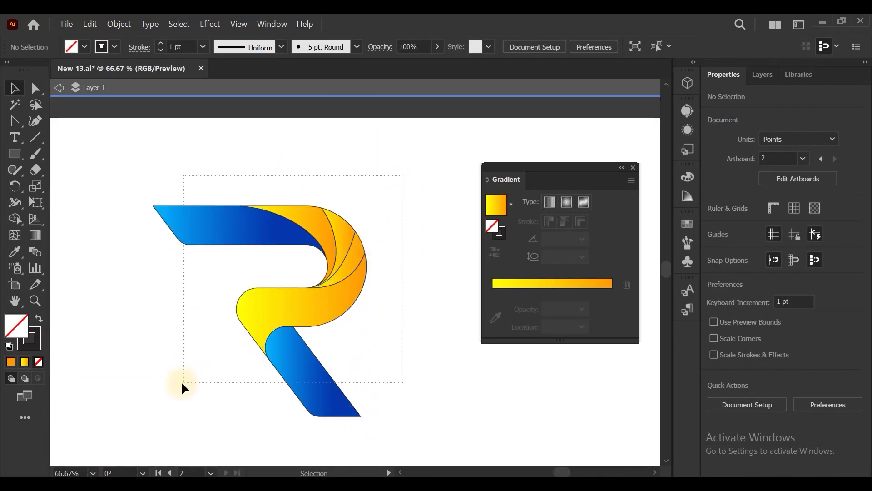
pyautogui.moveTo(182, 384); pyautogui.dragTo(184, 385)
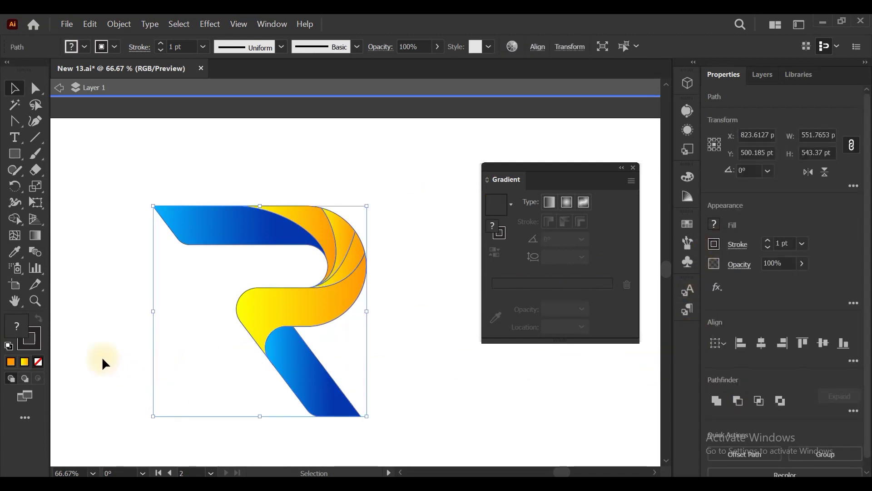
# Remove the outline stroke from the whole R
pyautogui.click(30, 340)
pyautogui.click(39, 362)
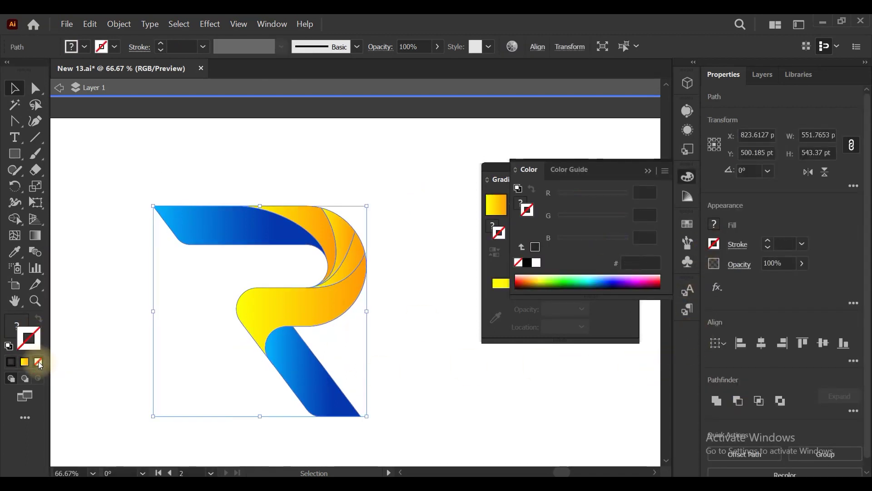
pyautogui.click(443, 334)
pyautogui.scroll(2, 345, 279)
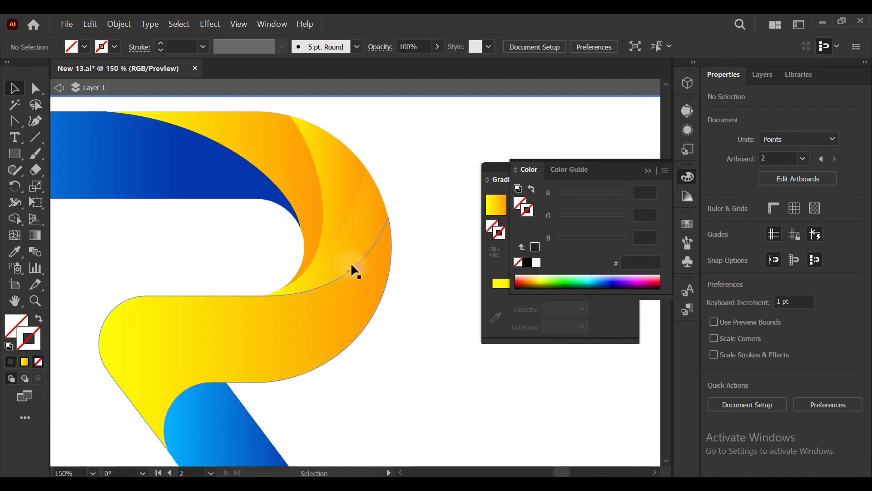
# Give the facet inside the R's curve a red gradient from 6D0000 to FF0000
pyautogui.click(356, 240)
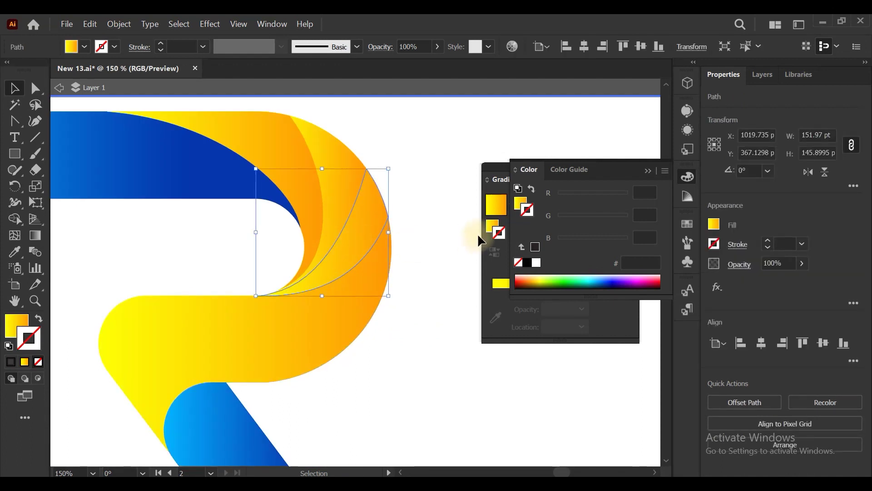
pyautogui.click(35, 235)
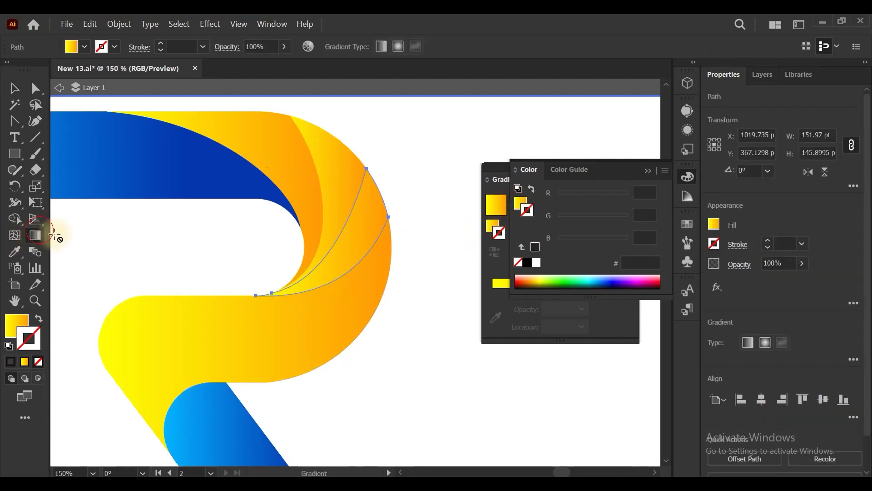
pyautogui.click(496, 205)
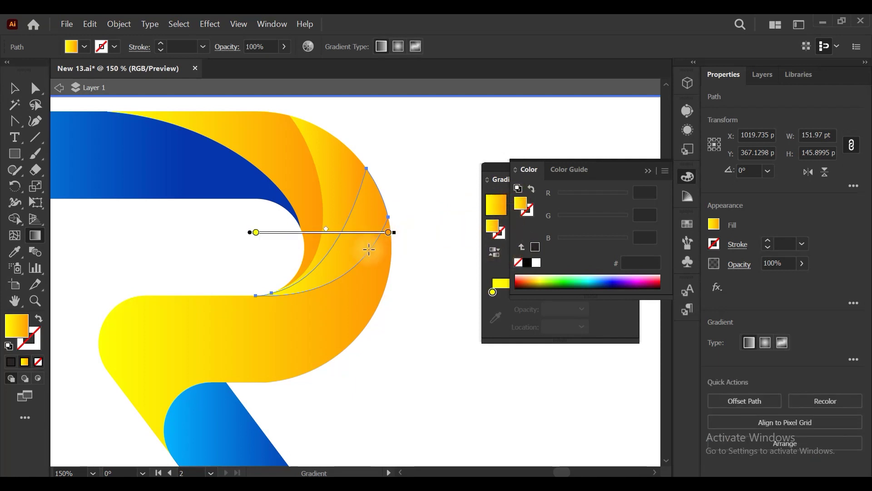
pyautogui.doubleClick(388, 233)
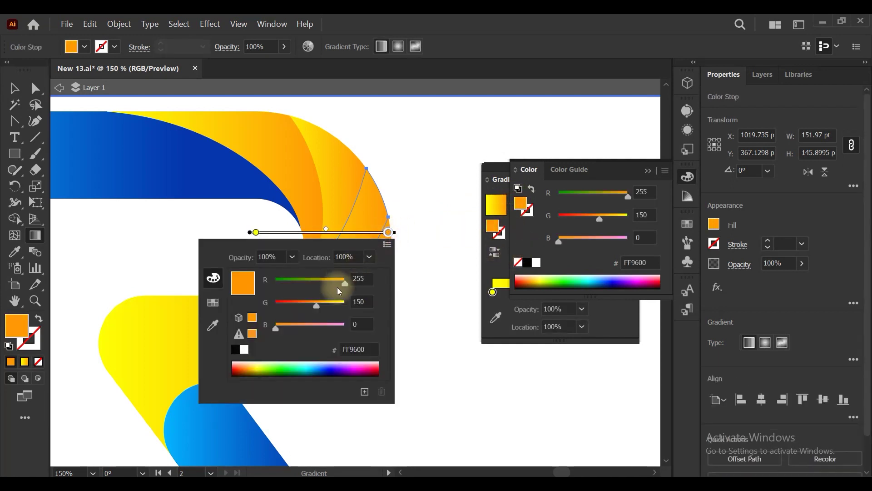
pyautogui.moveTo(305, 308); pyautogui.dragTo(265, 309)
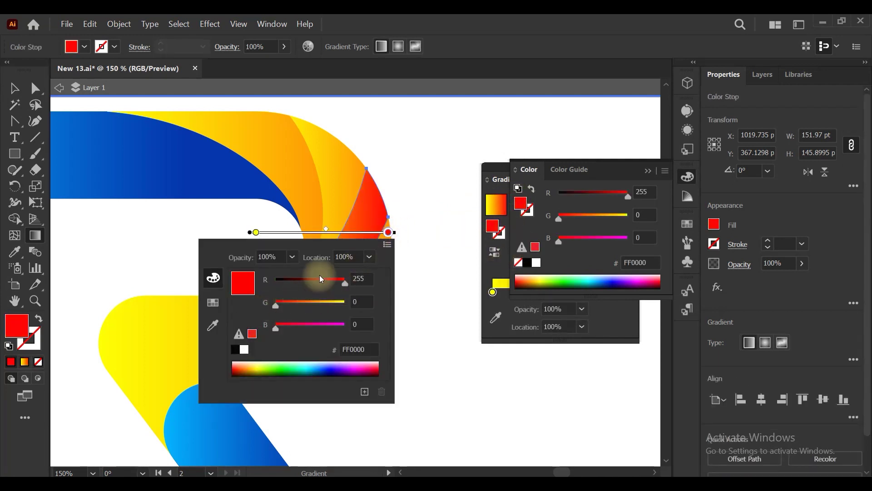
pyautogui.doubleClick(256, 232)
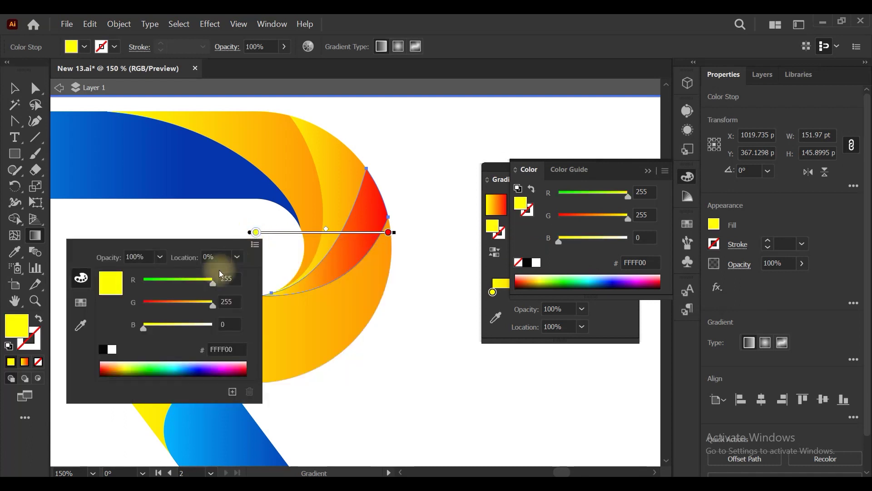
pyautogui.moveTo(165, 304); pyautogui.dragTo(132, 306)
pyautogui.moveTo(177, 277); pyautogui.dragTo(173, 280)
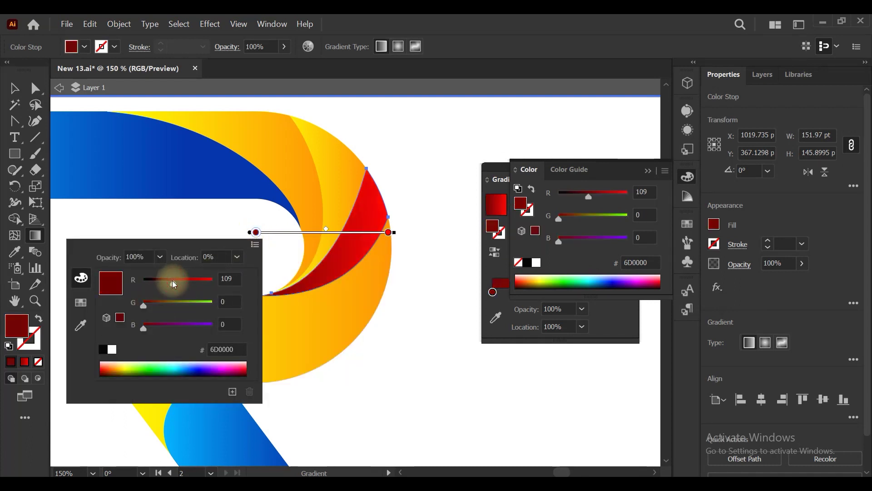
pyautogui.click(341, 181)
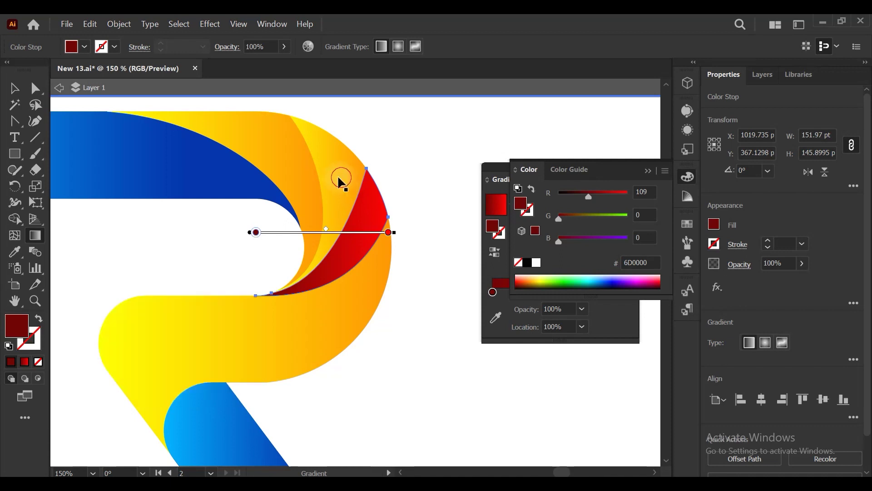
# Recolour the facet above it as a green gradient from 12FF00 to 009600
pyautogui.press('v')
pyautogui.click(315, 146)
pyautogui.press('g')
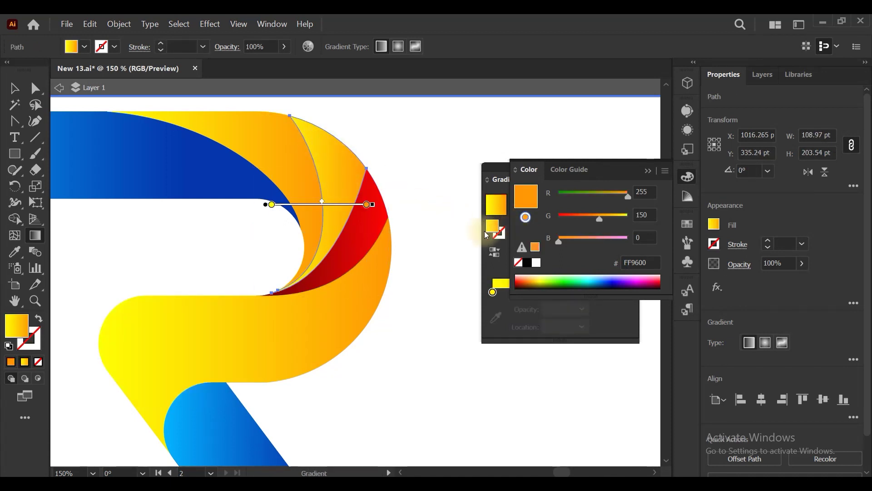
pyautogui.moveTo(271, 208); pyautogui.dragTo(298, 211)
pyautogui.doubleClick(305, 210)
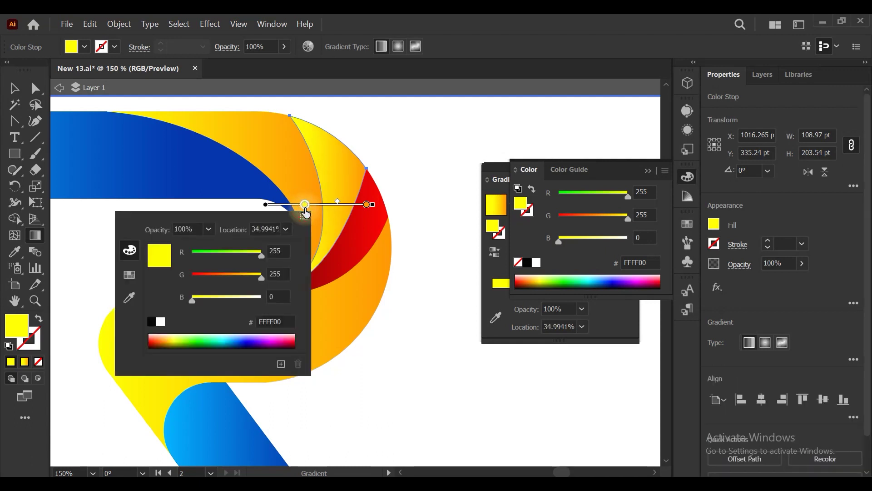
pyautogui.moveTo(219, 256); pyautogui.dragTo(198, 259)
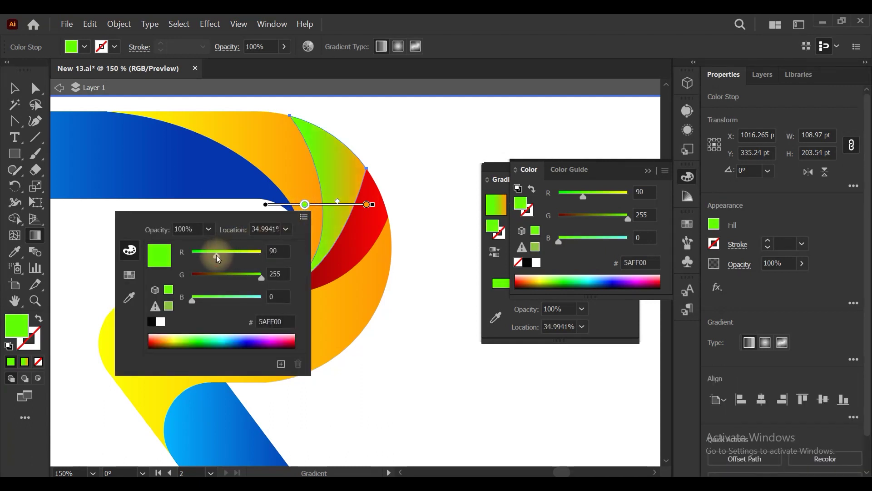
pyautogui.doubleClick(370, 205)
pyautogui.moveTo(263, 256); pyautogui.dragTo(254, 256)
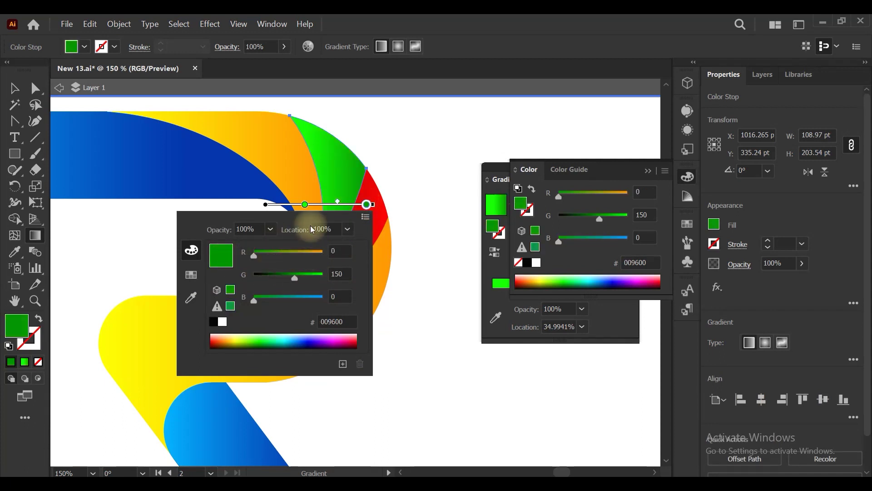
pyautogui.click(279, 162)
# Select the large upper facet and angle its gradient diagonally
pyautogui.click(271, 151)
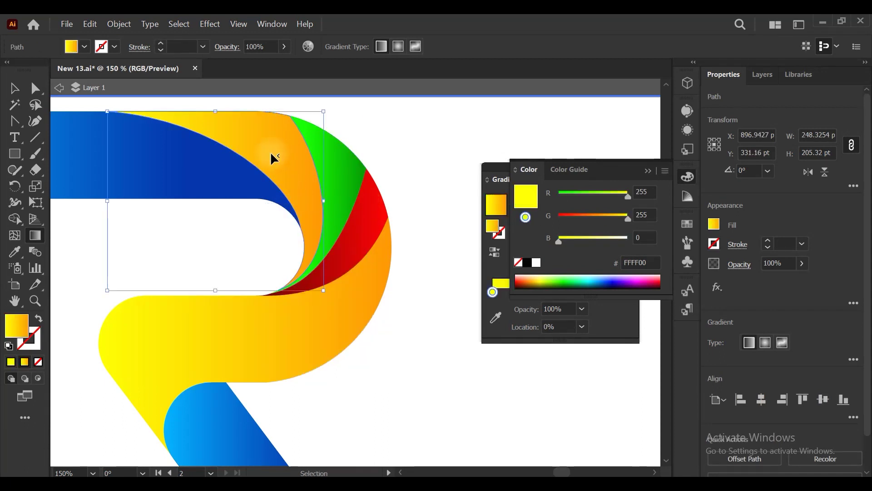
pyautogui.moveTo(107, 201); pyautogui.dragTo(223, 200)
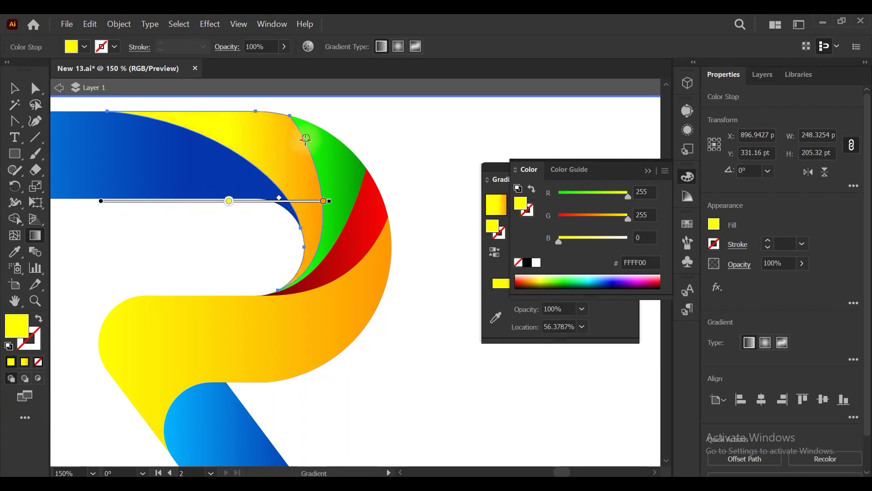
pyautogui.moveTo(229, 201)
pyautogui.mouseDown()
pyautogui.moveTo(259, 204)
pyautogui.moveTo(165, 217)
pyautogui.mouseUp()
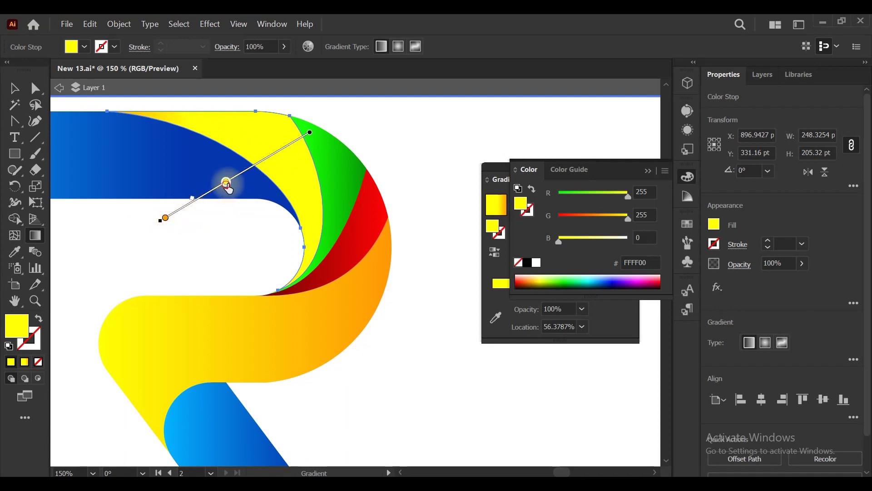
pyautogui.moveTo(226, 182); pyautogui.dragTo(264, 160)
pyautogui.click(183, 199)
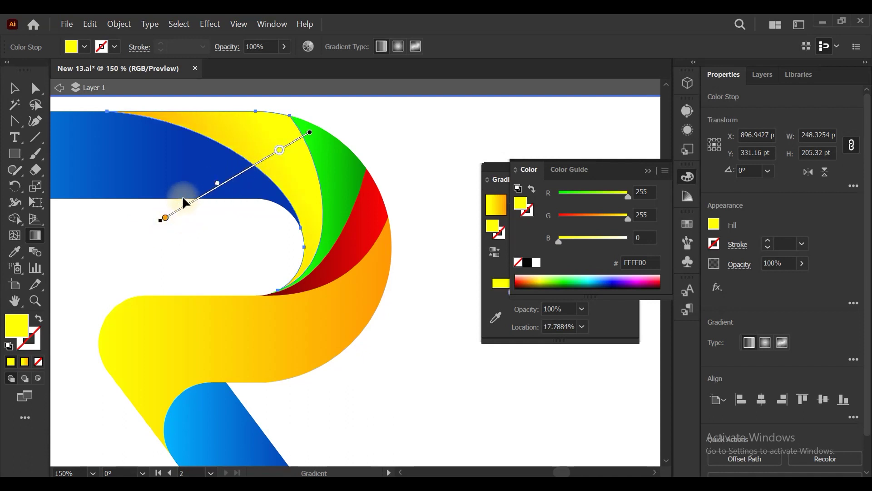
# Set the facet's gradient stops to lime green 63FF00 and dark green 009300
pyautogui.doubleClick(166, 218)
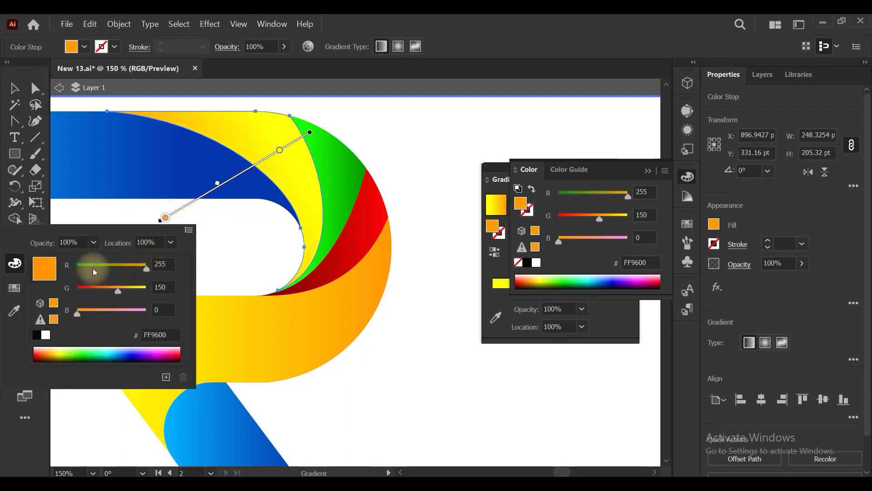
pyautogui.moveTo(84, 289); pyautogui.dragTo(85, 282)
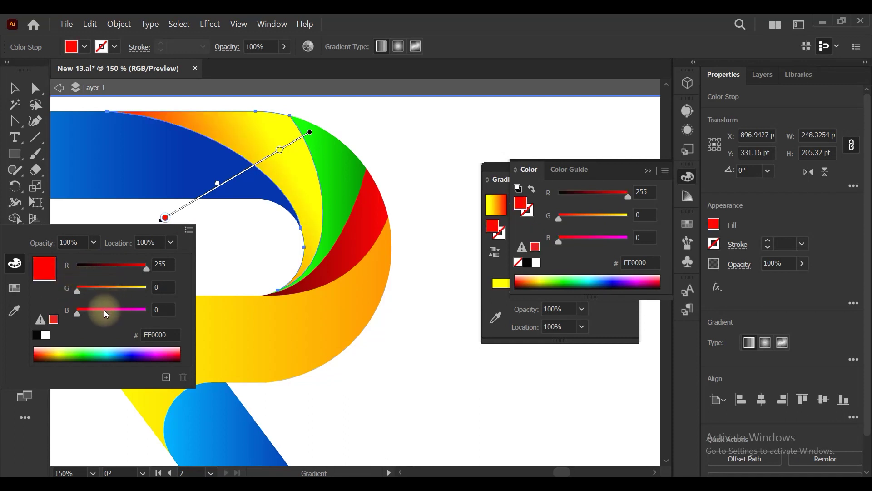
pyautogui.moveTo(106, 313); pyautogui.dragTo(167, 291)
pyautogui.click(104, 268)
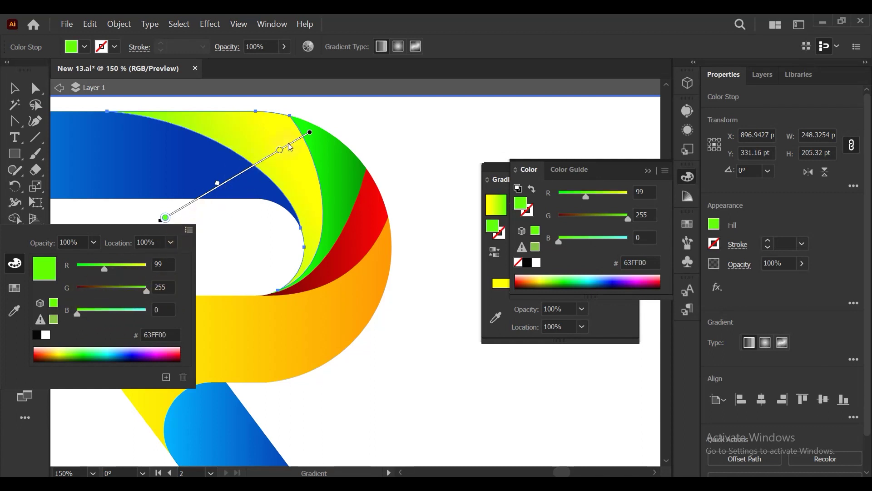
pyautogui.doubleClick(279, 150)
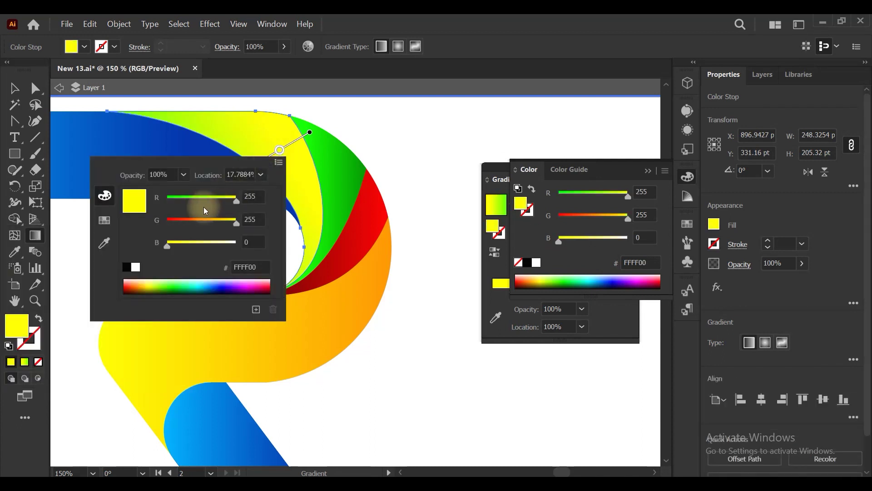
pyautogui.moveTo(206, 210)
pyautogui.mouseDown()
pyautogui.moveTo(168, 199)
pyautogui.moveTo(187, 225)
pyautogui.moveTo(207, 224)
pyautogui.mouseUp()
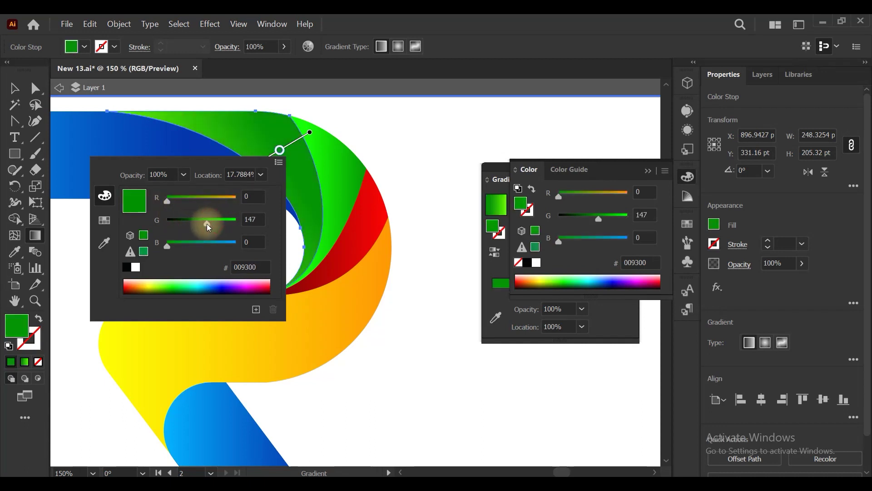
pyautogui.click(390, 191)
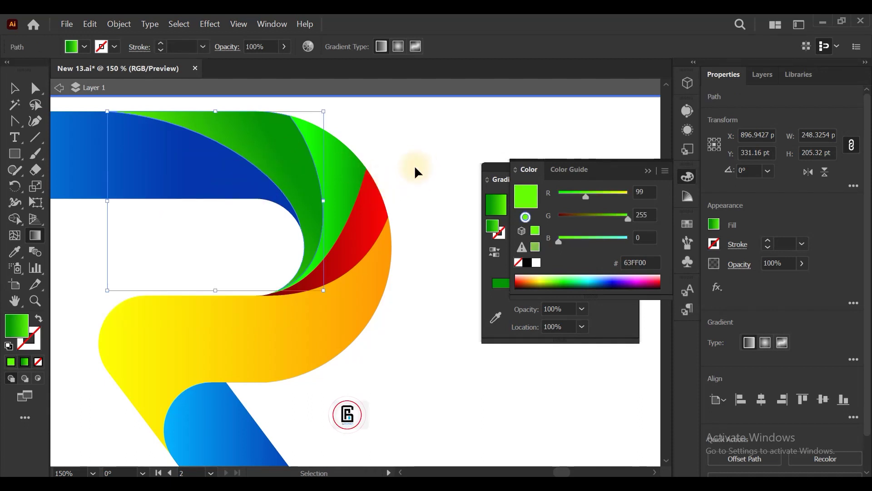
pyautogui.click(414, 165)
# Zoom to the whole R and redraw the top blue bar's gradient along its length
pyautogui.hotkey('ctrl', '-')
pyautogui.hotkey('ctrl', '-')
pyautogui.scroll(-1, 340, 281)
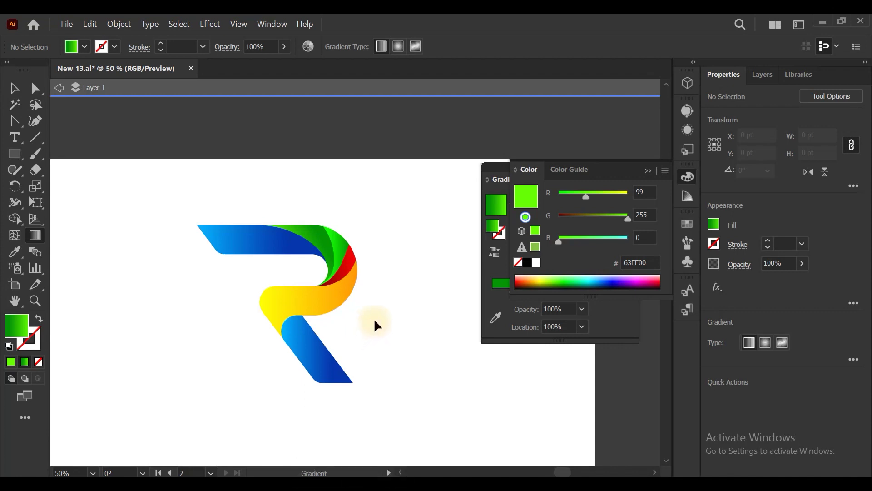
pyautogui.press('a')
pyautogui.hotkey('ctrl', '+')
pyautogui.click(15, 219)
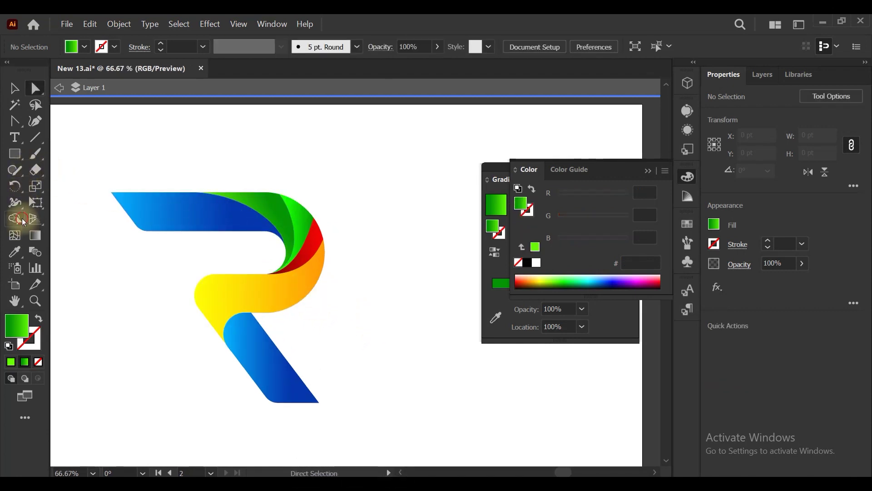
pyautogui.click(157, 215)
pyautogui.click(35, 235)
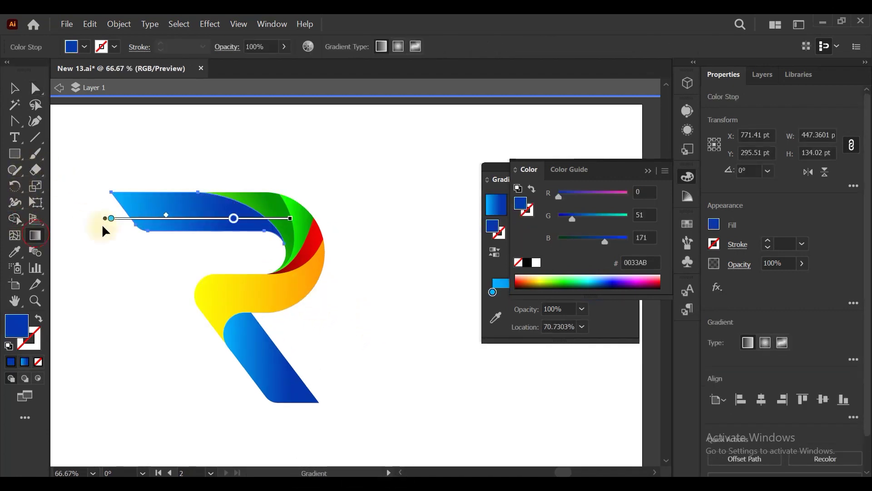
pyautogui.moveTo(127, 203); pyautogui.dragTo(295, 198)
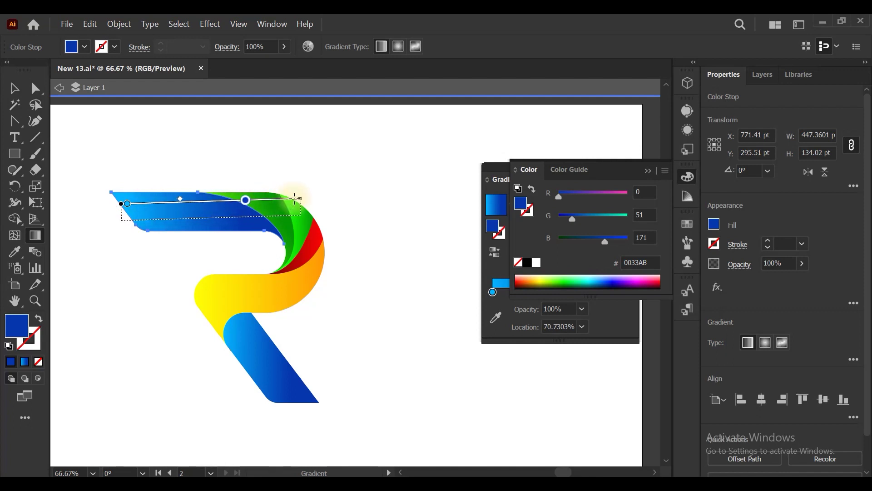
# Redraw the lower leg's gradient from dark blue at top to lighter blue below
pyautogui.click(268, 341)
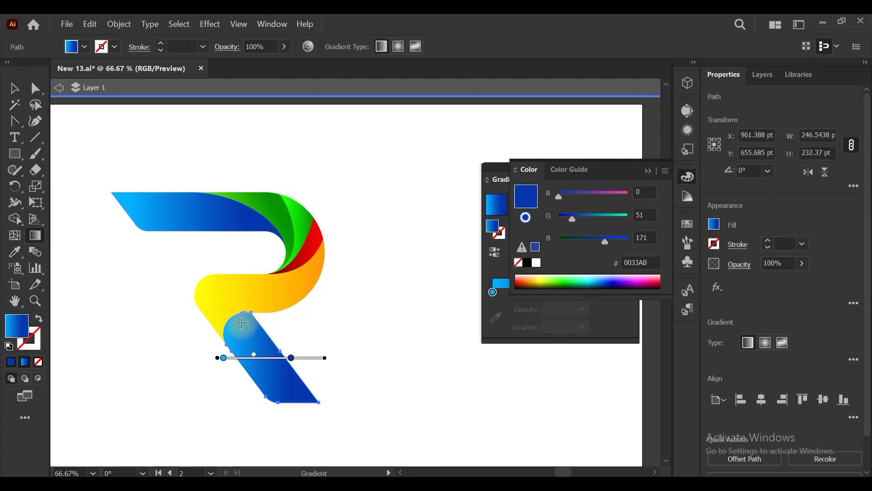
pyautogui.moveTo(239, 318)
pyautogui.mouseDown()
pyautogui.moveTo(302, 423)
pyautogui.moveTo(312, 420)
pyautogui.moveTo(231, 300)
pyautogui.mouseUp()
pyautogui.click(292, 351)
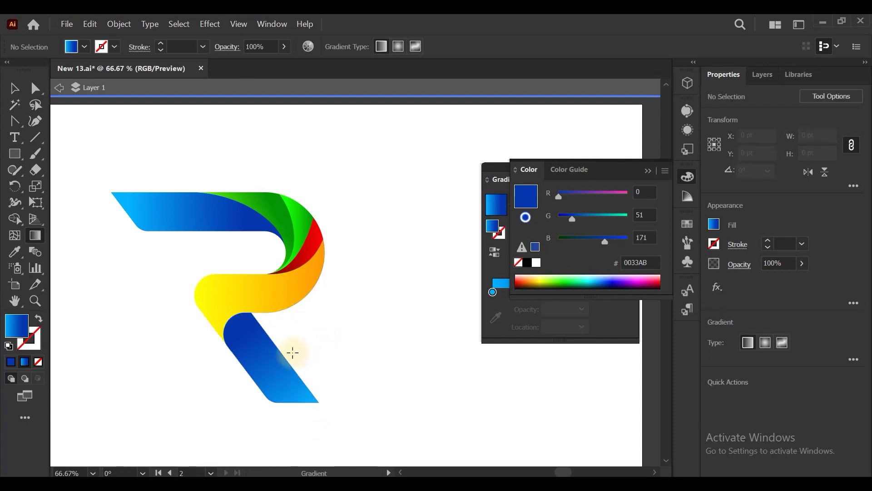
pyautogui.scroll(5, 292, 365)
pyautogui.scroll(1, 279, 314)
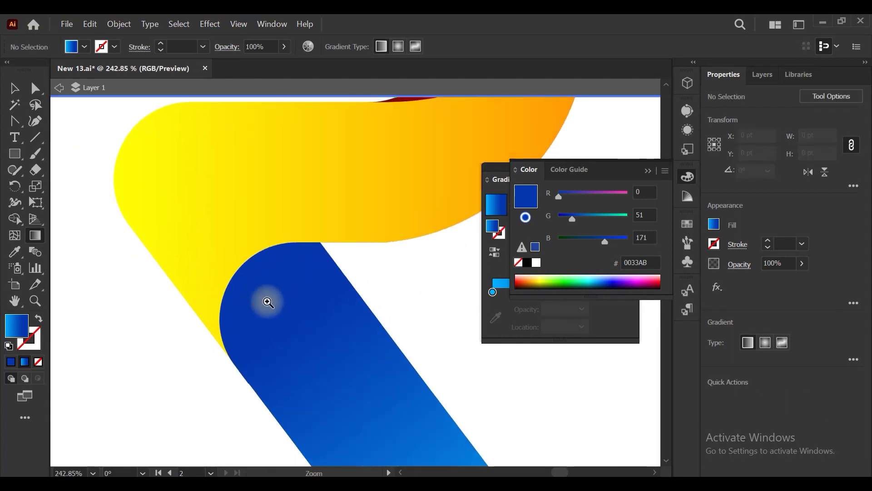
# Draw a closed quadrilateral with the Pen tool over the blue corner and yellow band
pyautogui.click(14, 121)
pyautogui.click(68, 120)
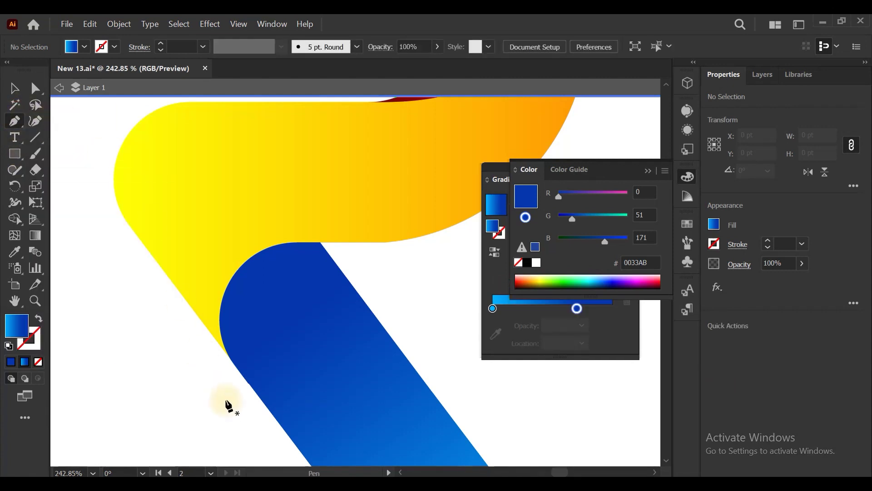
pyautogui.click(231, 359)
pyautogui.click(322, 246)
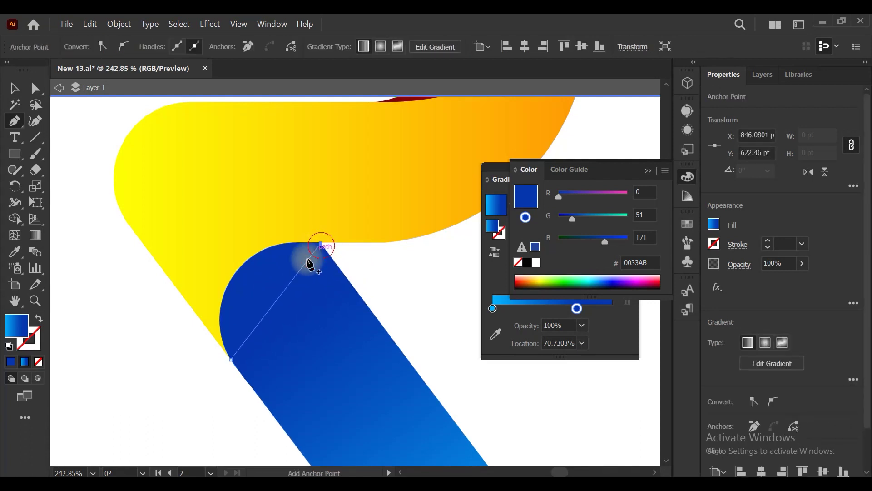
pyautogui.moveTo(279, 301); pyautogui.dragTo(253, 294)
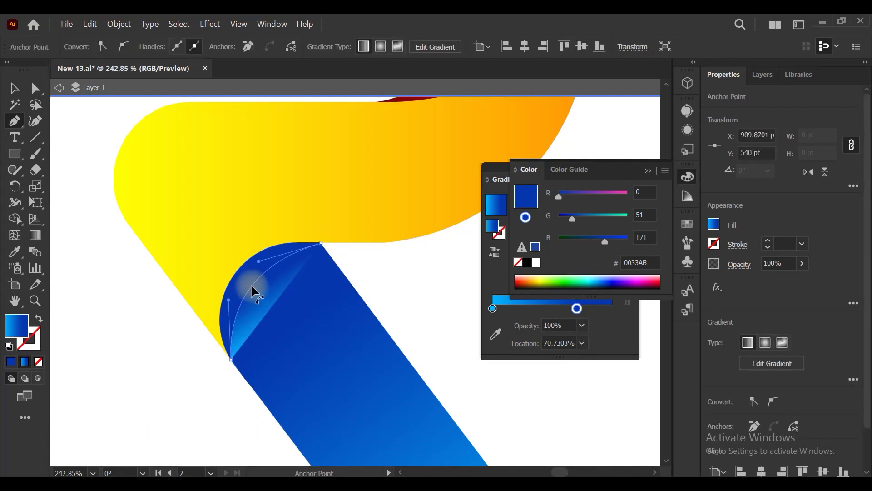
pyautogui.click(331, 182)
pyautogui.moveTo(158, 256); pyautogui.dragTo(136, 379)
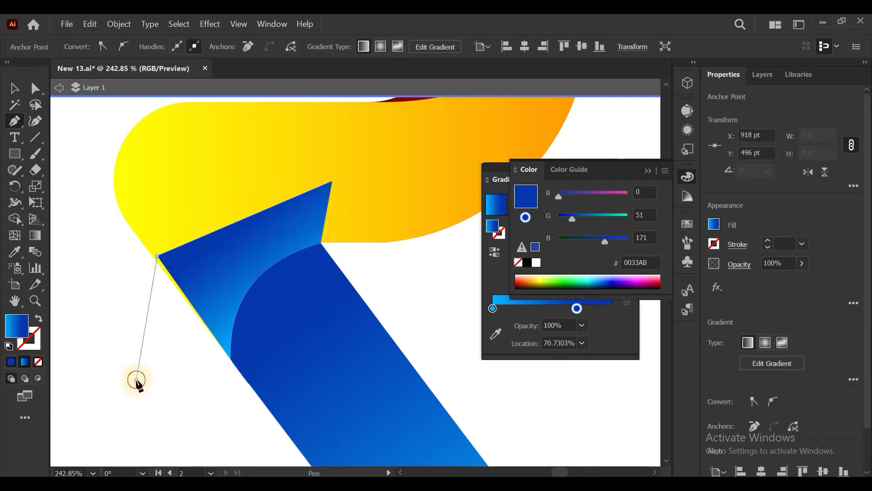
pyautogui.click(136, 379)
pyautogui.click(230, 360)
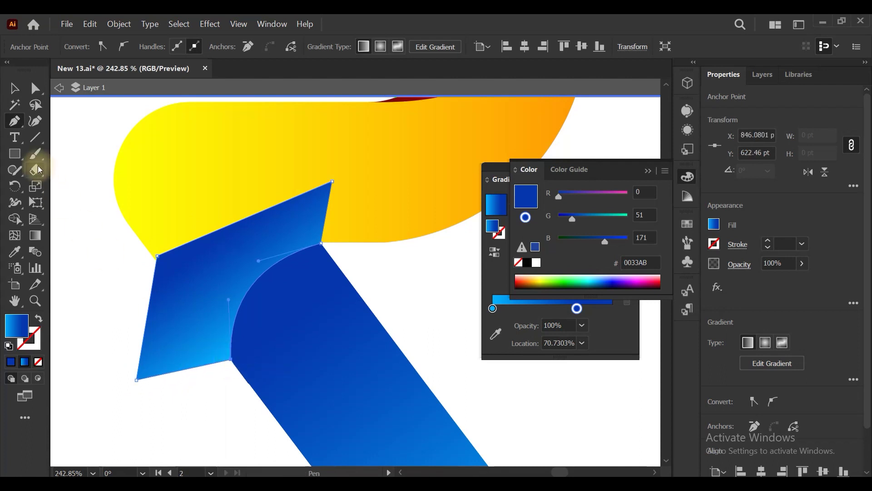
# Merge the crescent into the quadrilateral with Shape Builder, then drag the quadrilateral off the letter
pyautogui.click(14, 89)
pyautogui.keyDown('shift'); pyautogui.click(189, 162); pyautogui.keyUp('shift')
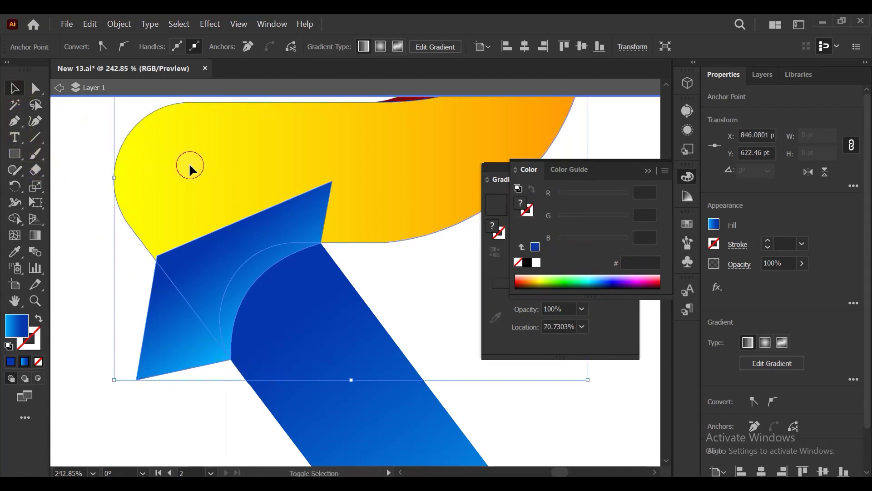
pyautogui.click(15, 219)
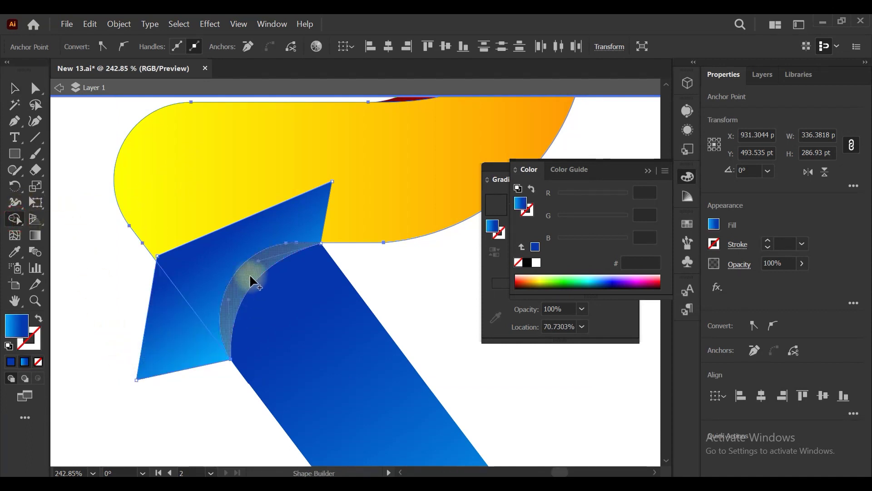
pyautogui.moveTo(253, 283); pyautogui.dragTo(189, 326)
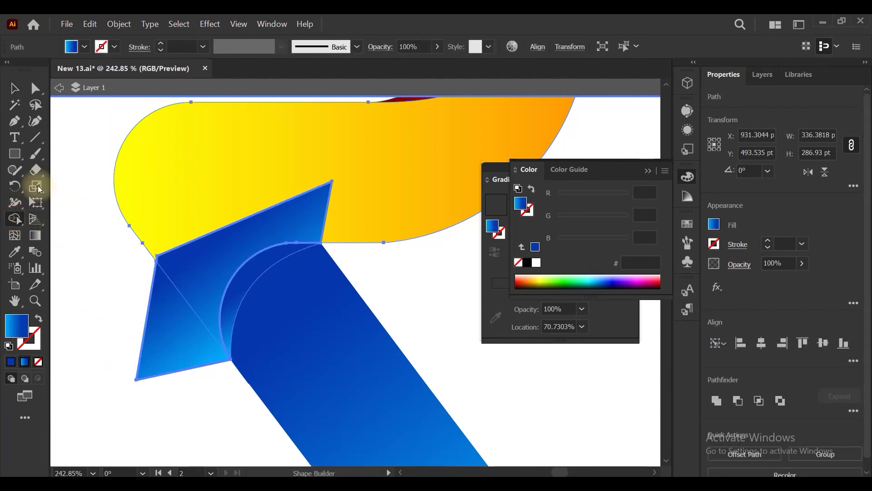
pyautogui.click(15, 87)
pyautogui.click(71, 247)
pyautogui.moveTo(154, 262); pyautogui.dragTo(109, 297)
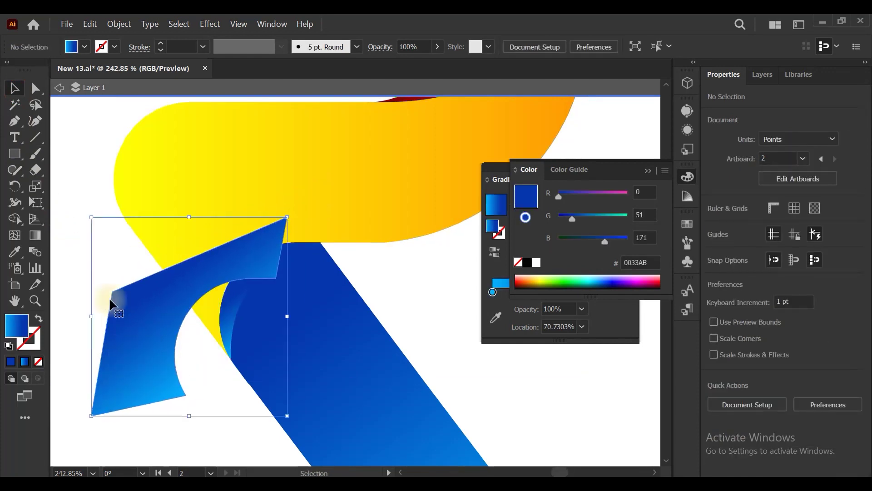
pyautogui.click(150, 352)
# Delete the leftover quadrilateral and set the quarter-circle's gradient end stop to navy R0 G0 B127 at 100%
pyautogui.press('Delete')
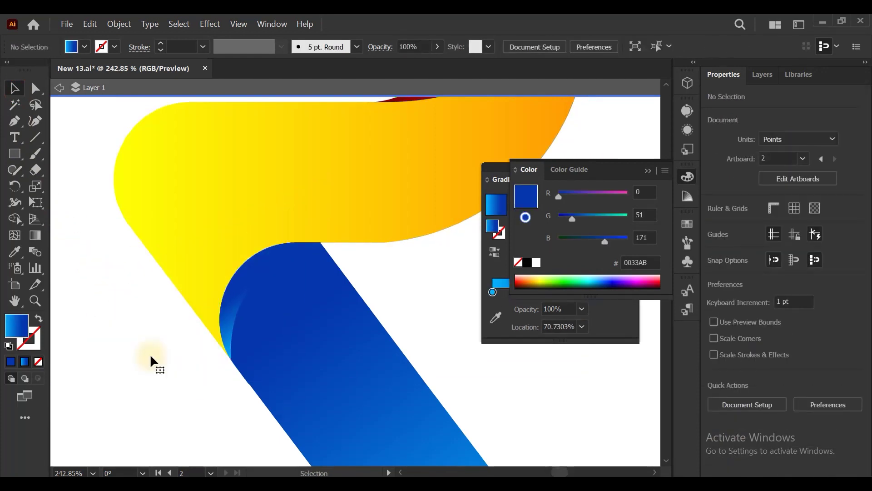
pyautogui.click(246, 280)
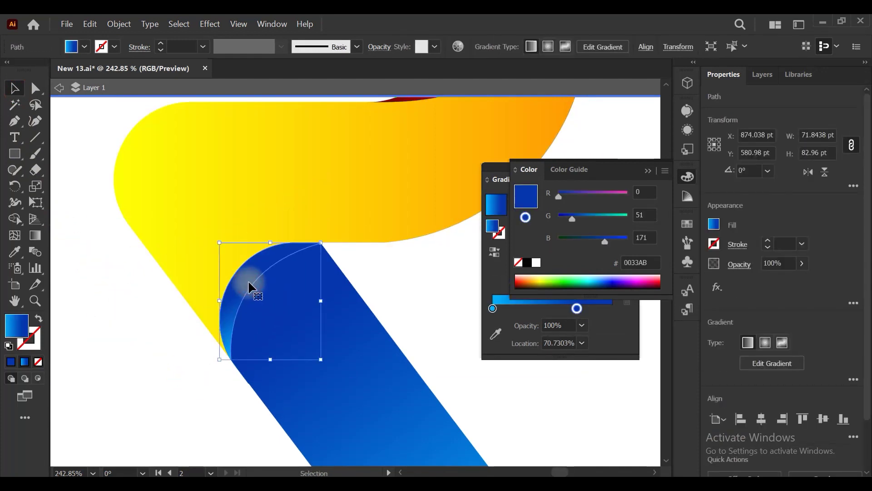
pyautogui.moveTo(574, 217); pyautogui.dragTo(553, 219)
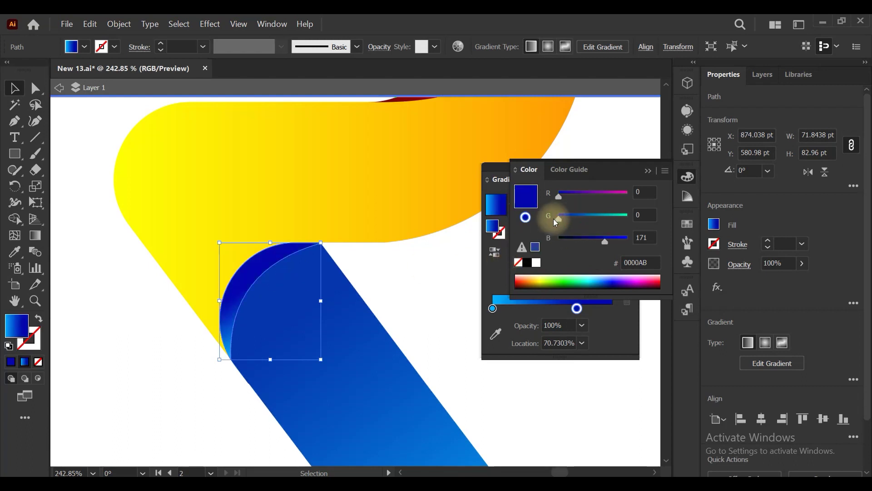
pyautogui.moveTo(596, 241); pyautogui.dragTo(593, 240)
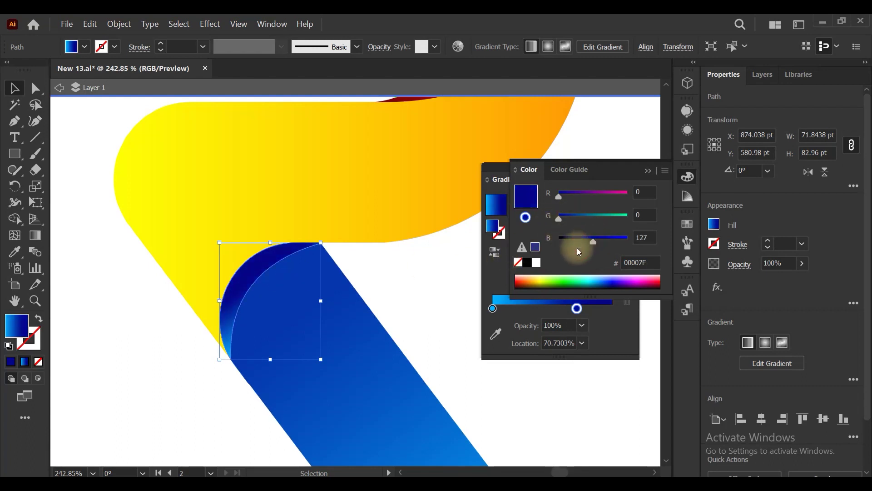
pyautogui.moveTo(576, 314); pyautogui.dragTo(613, 309)
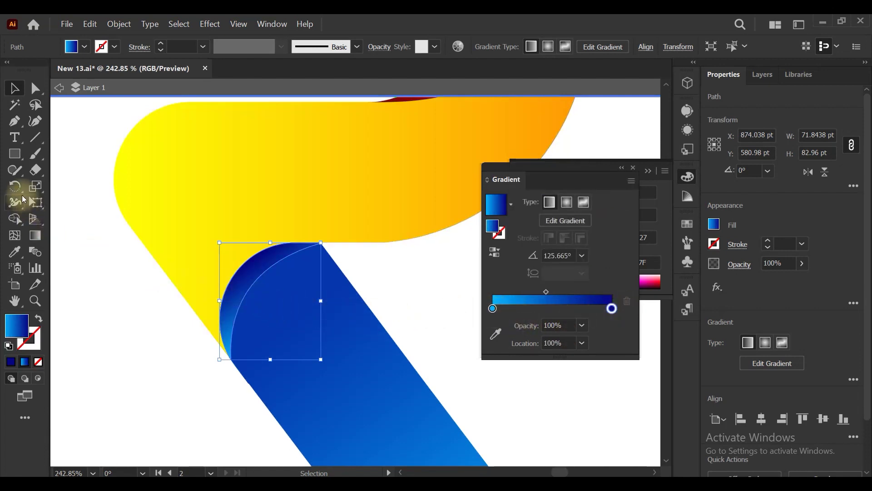
# Redraw the navy gradient diagonally across the quarter-circle facet, then deselect and fit the R in view
pyautogui.click(35, 236)
pyautogui.moveTo(219, 209); pyautogui.dragTo(318, 384)
pyautogui.moveTo(360, 363); pyautogui.dragTo(240, 200)
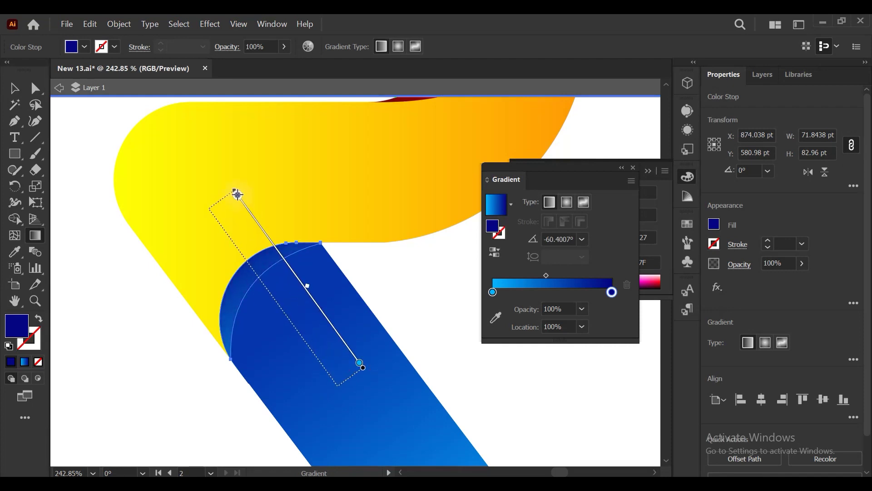
pyautogui.hotkey('ctrl', '1')
pyautogui.hotkey('ctrl', 'shift', 'a')
pyautogui.hotkey('ctrl', '-')
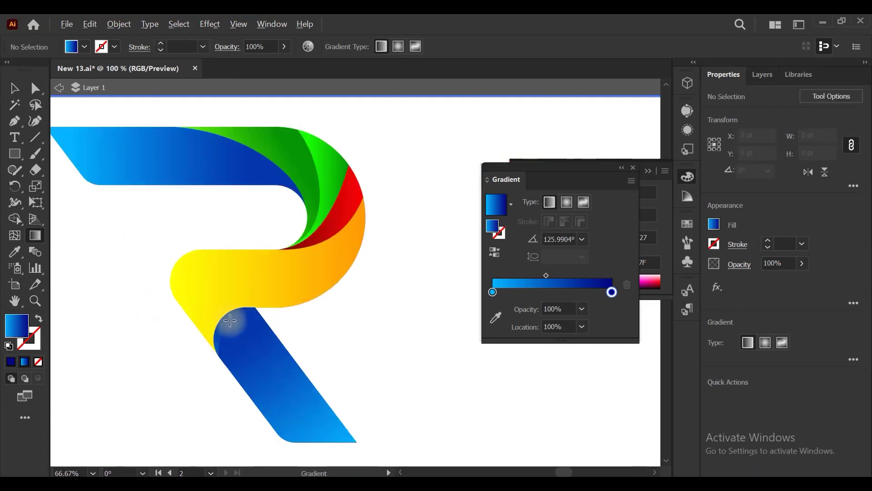
# Alt-drag a copy of the thin crescent to the yellow band's top-left rounded end
pyautogui.scroll(4, 230, 321)
pyautogui.press('v')
pyautogui.click(189, 366)
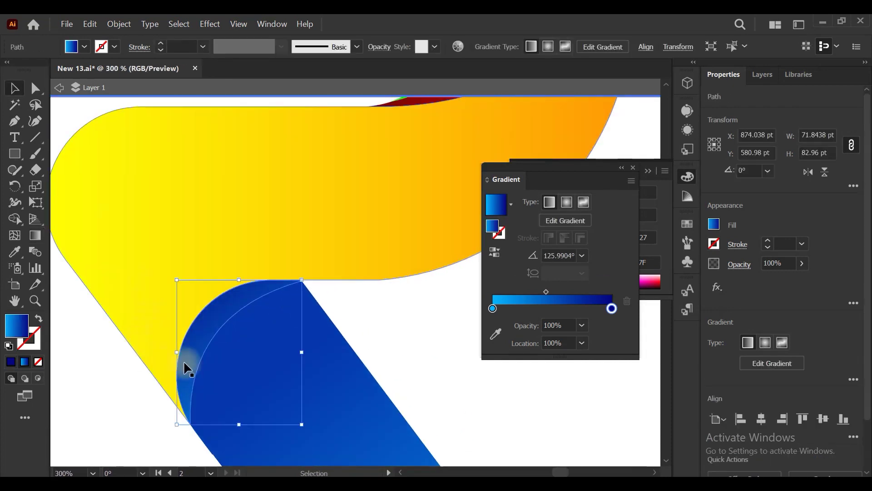
pyautogui.moveTo(207, 330); pyautogui.dragTo(180, 302)
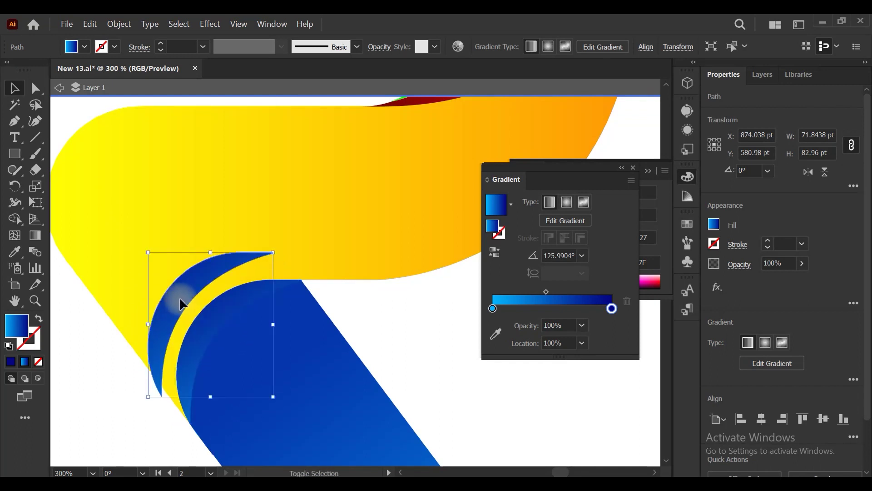
pyautogui.moveTo(164, 273); pyautogui.dragTo(91, 166)
pyautogui.scroll(-3, 224, 272)
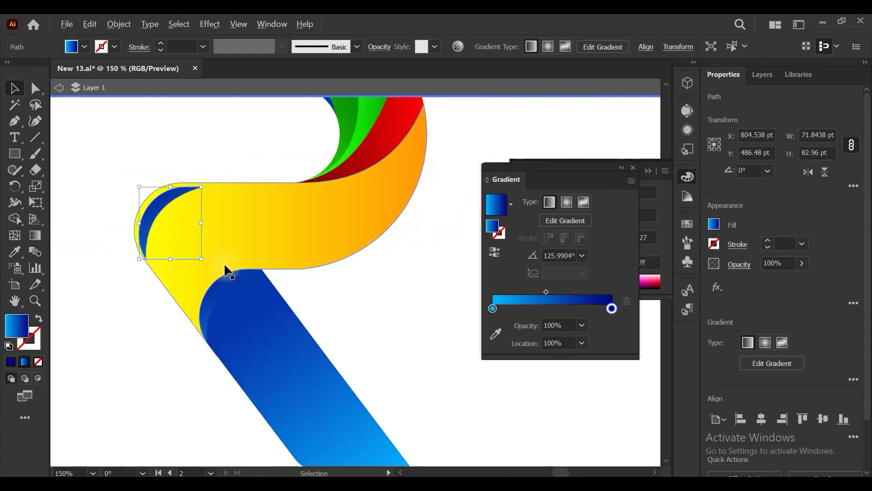
pyautogui.scroll(2, 132, 218)
pyautogui.scroll(2, 176, 214)
pyautogui.moveTo(175, 214); pyautogui.dragTo(174, 212)
# Fill the crescent copy with White
pyautogui.click(714, 223)
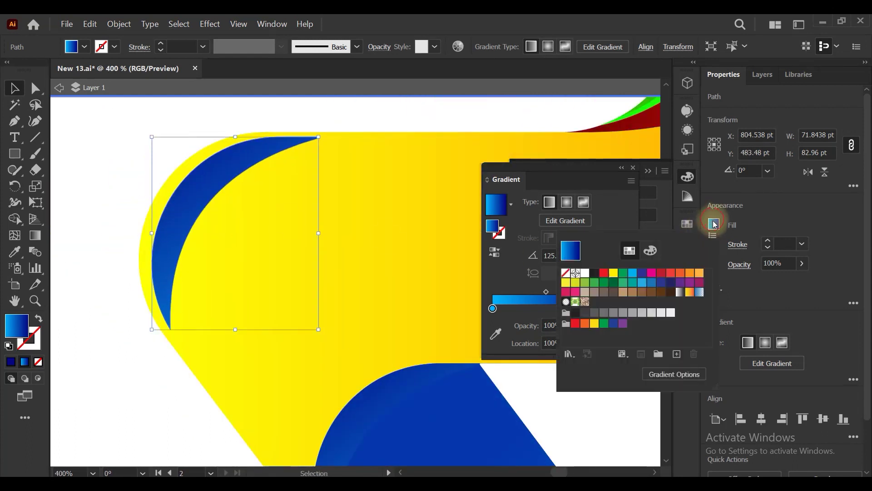
pyautogui.click(614, 273)
pyautogui.click(585, 273)
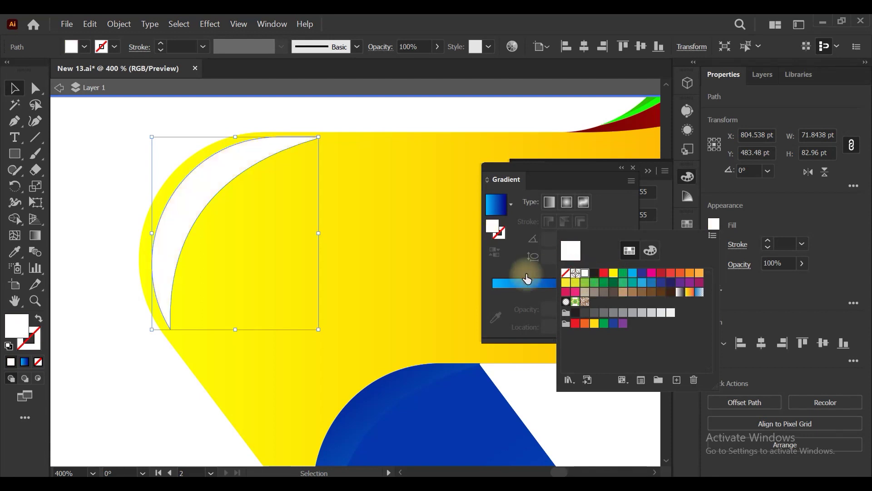
pyautogui.click(214, 26)
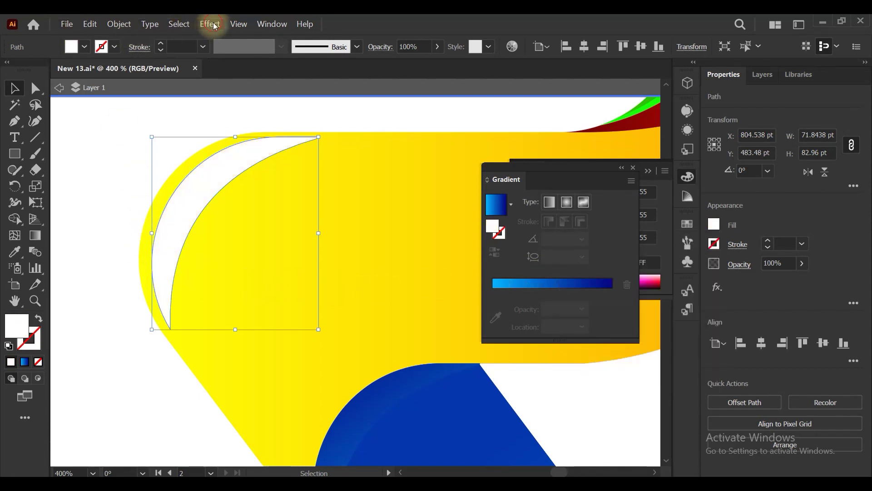
# Apply a 15.5-pixel Gaussian Blur to the white crescent copy
pyautogui.click(215, 25)
pyautogui.moveTo(220, 250)
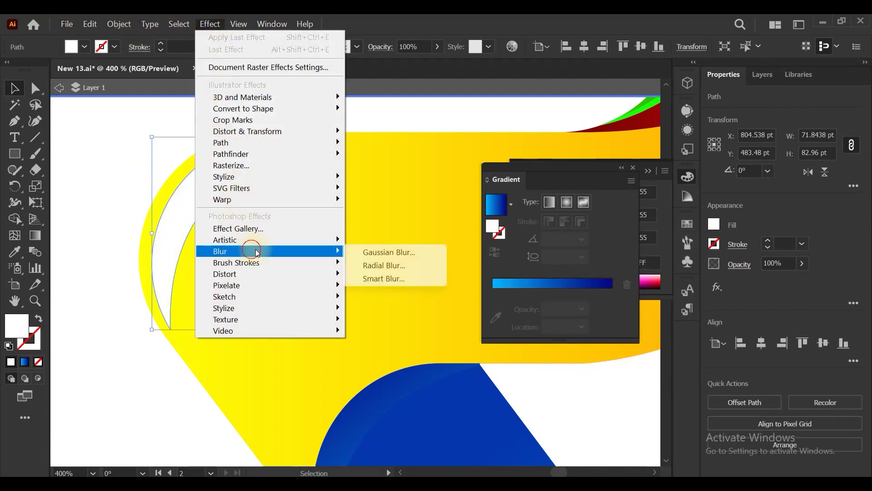
pyautogui.click(394, 252)
pyautogui.moveTo(491, 285); pyautogui.dragTo(504, 286)
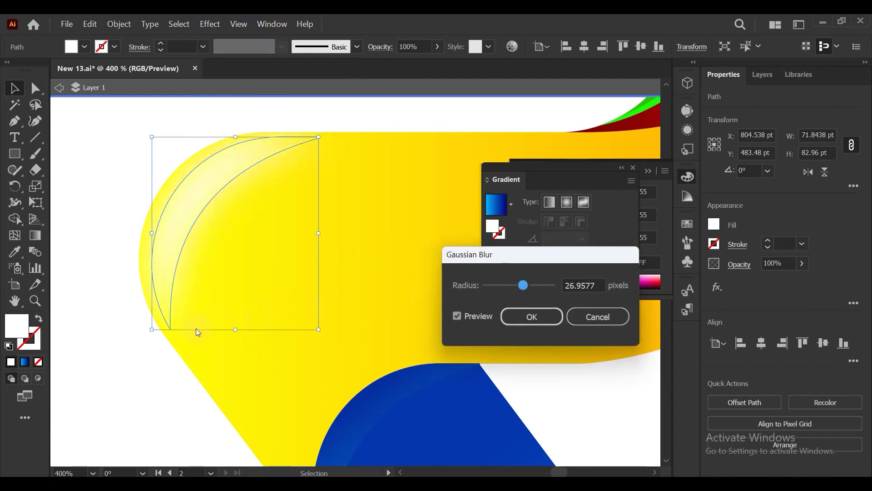
pyautogui.moveTo(522, 285); pyautogui.dragTo(520, 285)
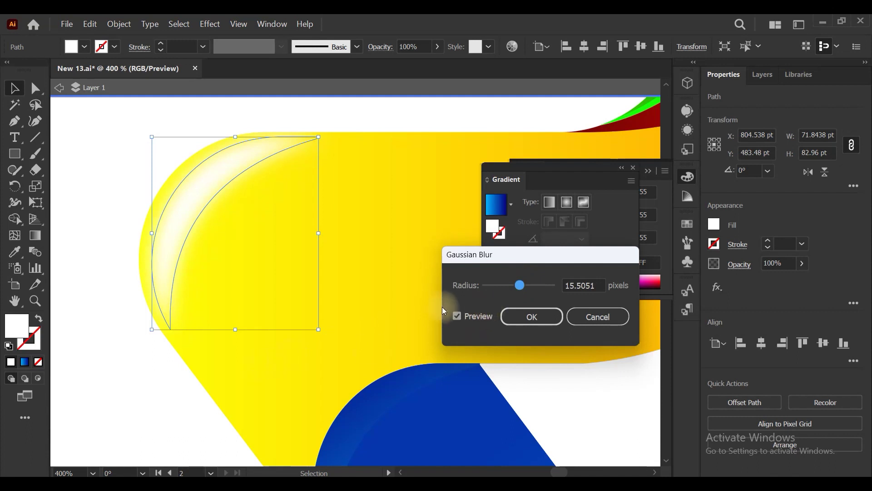
pyautogui.click(529, 316)
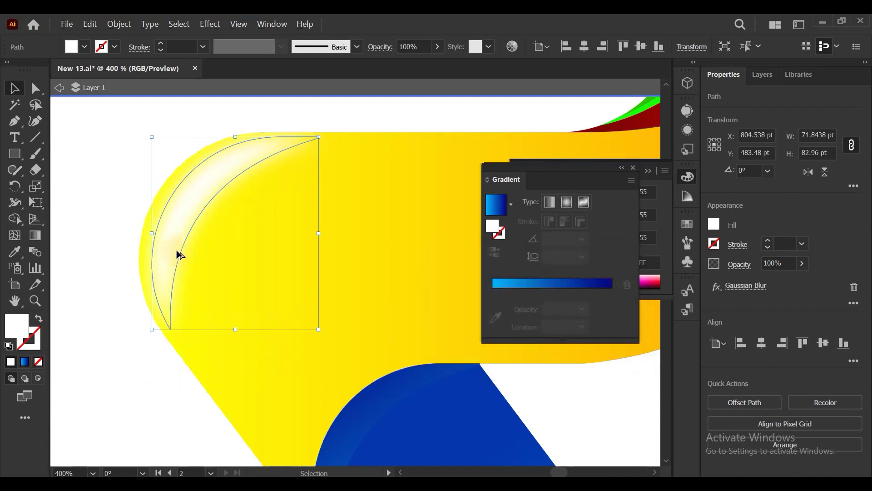
pyautogui.scroll(-3, 180, 255)
pyautogui.scroll(-2, 119, 314)
pyautogui.click(113, 307)
# Draw a thin closed, curved sliver path along the outer orange curve of the R
pyautogui.scroll(2, 137, 282)
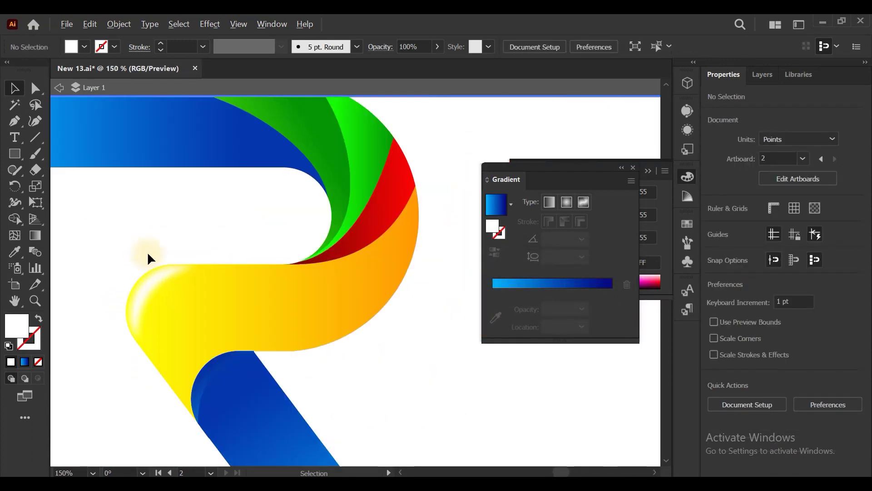
pyautogui.scroll(1, 377, 325)
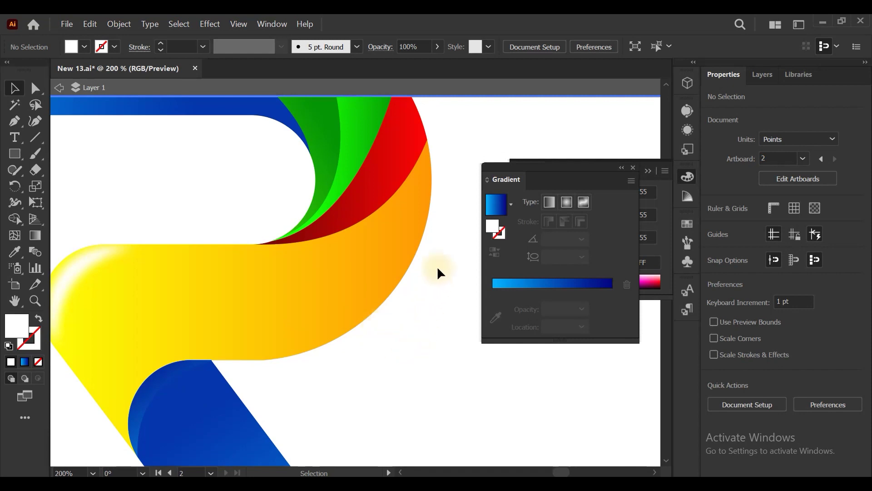
pyautogui.click(22, 123)
pyautogui.click(417, 220)
pyautogui.moveTo(270, 352); pyautogui.dragTo(355, 323)
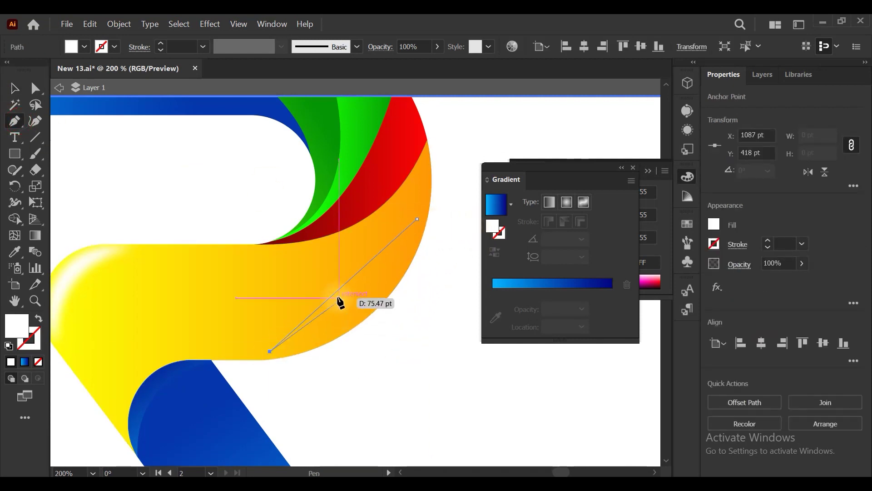
pyautogui.click(369, 297)
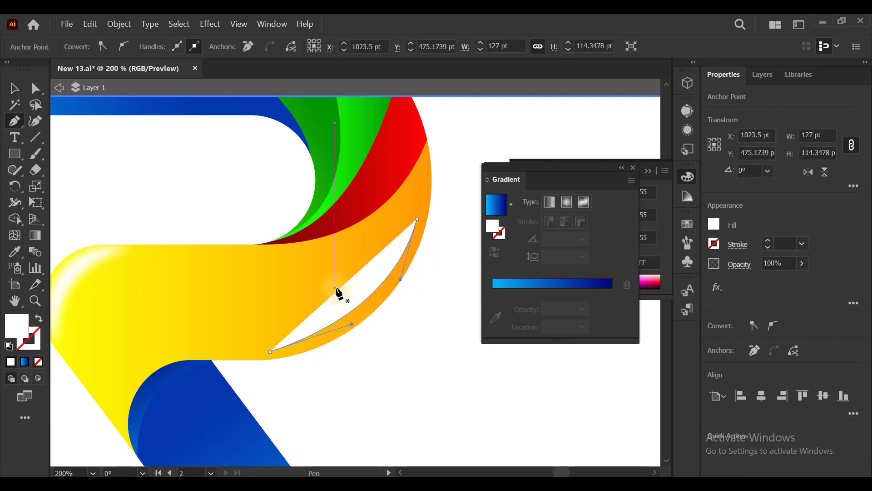
pyautogui.moveTo(341, 291); pyautogui.dragTo(418, 226)
pyautogui.moveTo(356, 274); pyautogui.dragTo(364, 291)
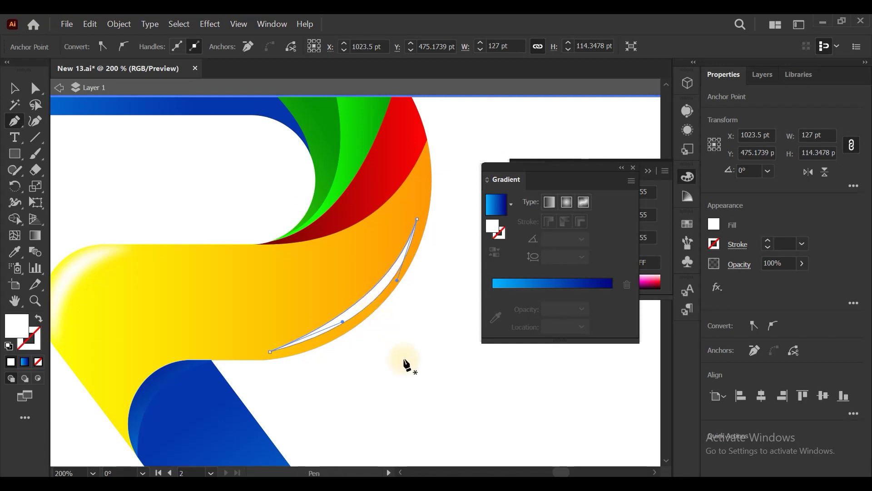
pyautogui.keyDown('ctrl'); pyautogui.click(391, 366); pyautogui.keyUp('ctrl')
pyautogui.scroll(-4, 366, 369)
pyautogui.scroll(1, 301, 369)
pyautogui.scroll(3, 311, 349)
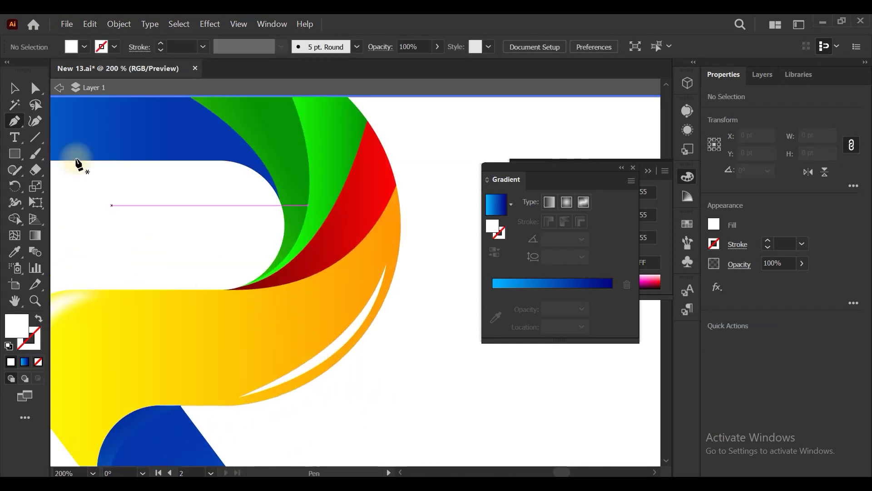
# Apply a Gaussian Blur of about 15.5 px to the white sliver
pyautogui.click(13, 87)
pyautogui.click(333, 347)
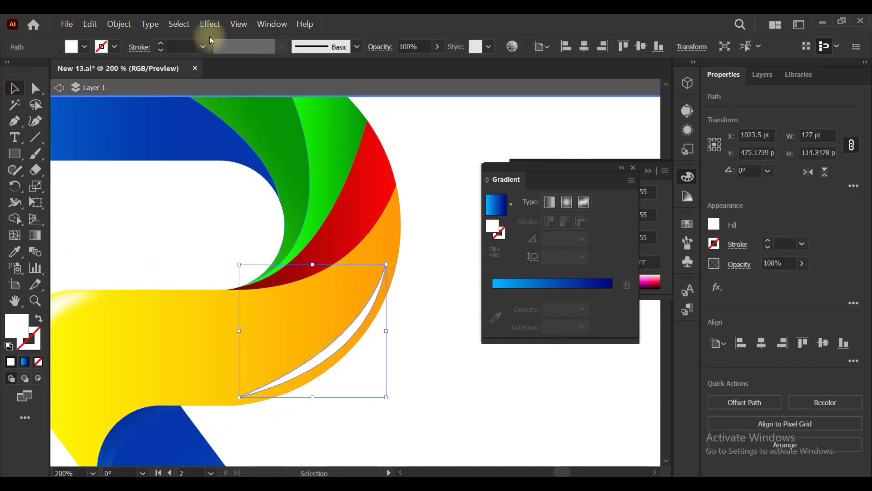
pyautogui.click(209, 24)
pyautogui.moveTo(220, 250)
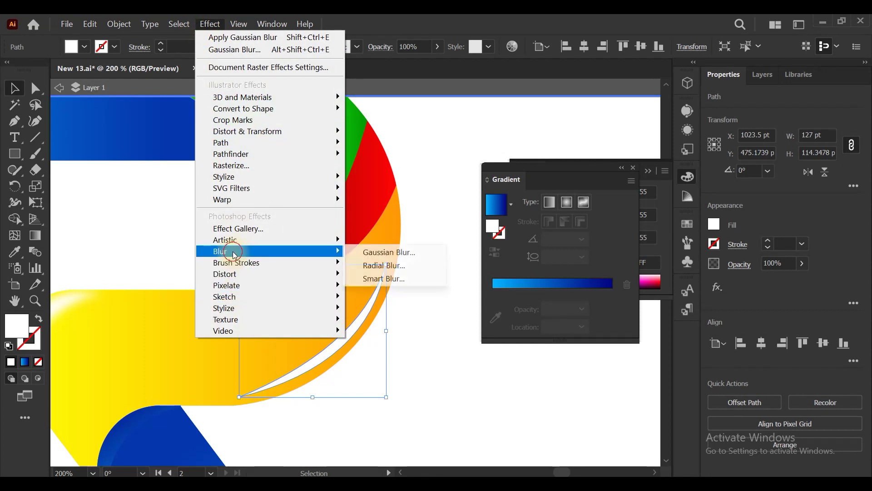
pyautogui.click(373, 251)
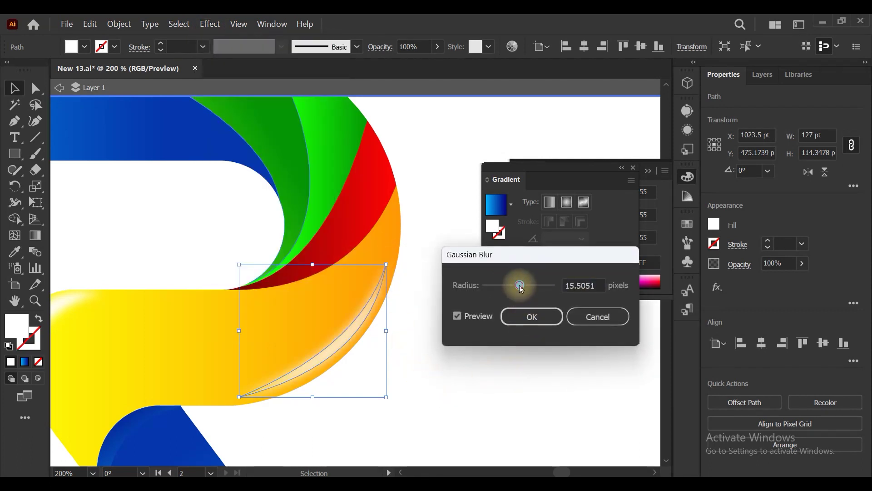
pyautogui.click(529, 316)
pyautogui.click(495, 395)
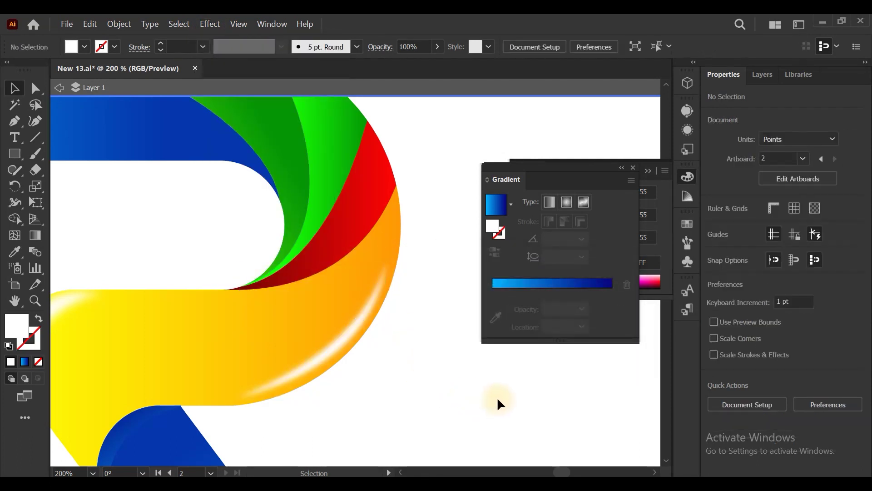
pyautogui.hotkey('ctrl', '-')
pyautogui.hotkey('ctrl', '-')
pyautogui.hotkey('ctrl', '-')
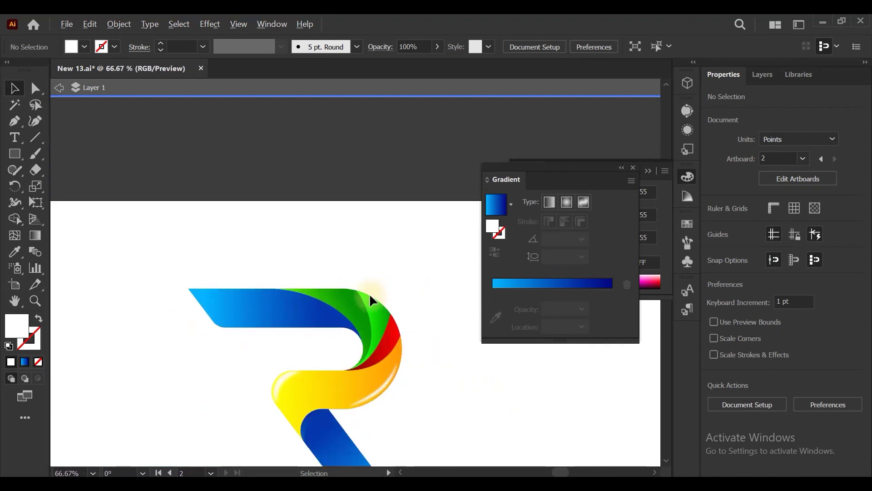
# Draw a six-point polygon over the blue bar's end and green area, curving its edge across the bar
pyautogui.hotkey('ctrl', '+')
pyautogui.scroll(1, 313, 314)
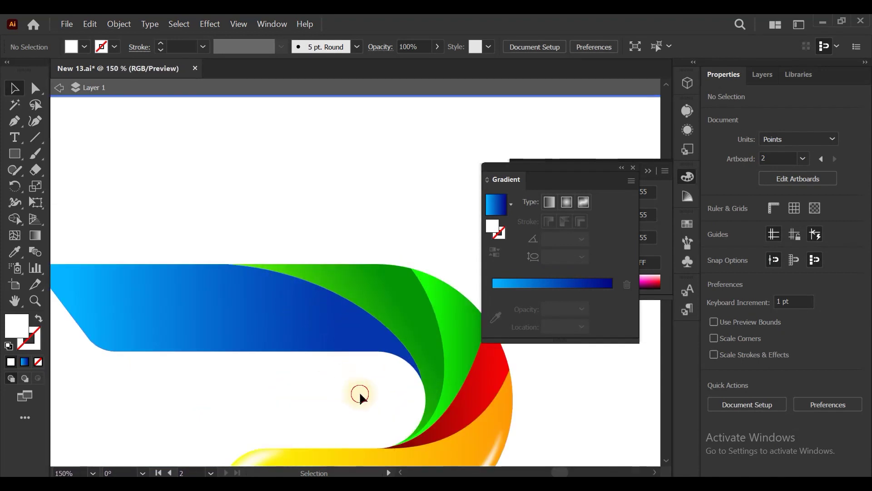
pyautogui.moveTo(341, 335); pyautogui.dragTo(245, 306)
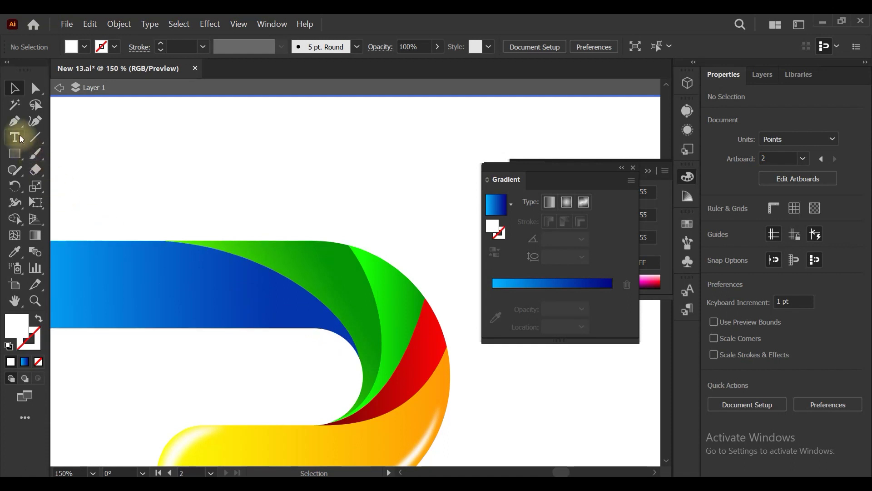
pyautogui.click(15, 120)
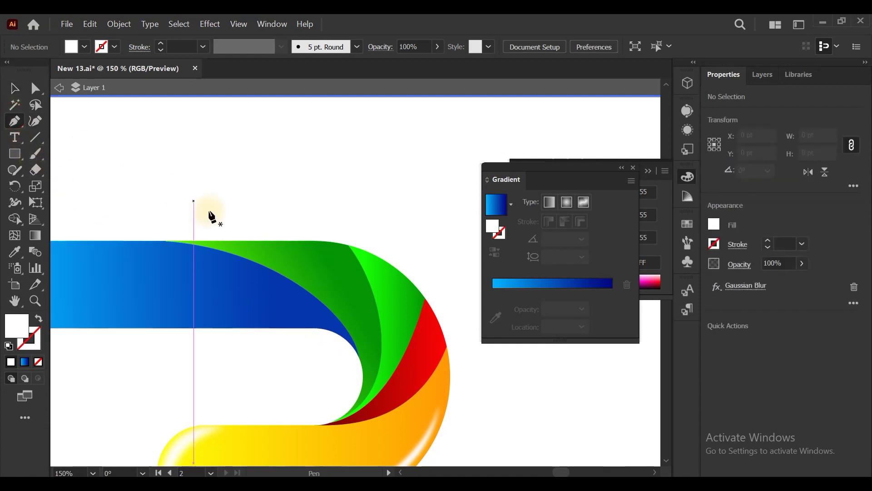
pyautogui.click(167, 242)
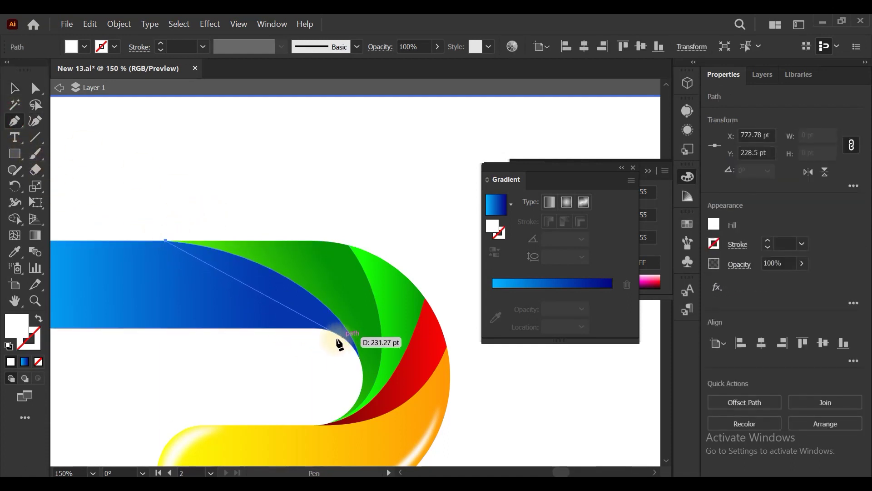
pyautogui.click(322, 328)
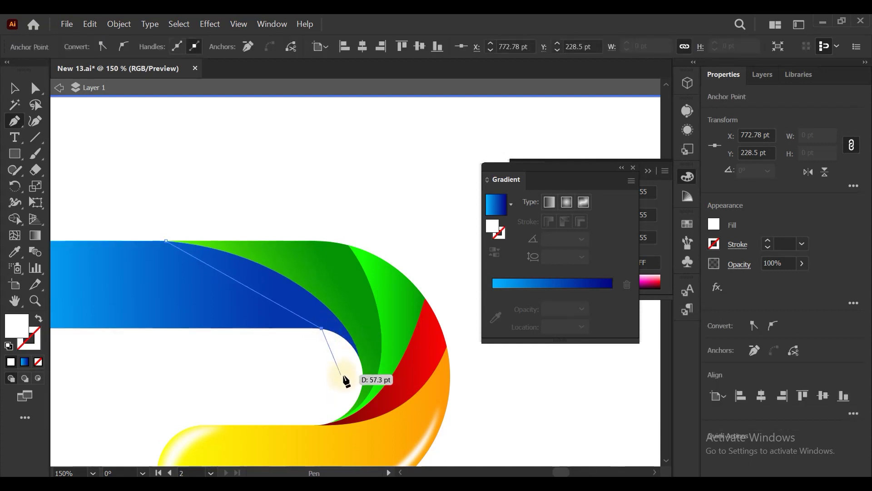
pyautogui.click(347, 376)
pyautogui.click(453, 343)
pyautogui.click(402, 180)
pyautogui.click(213, 164)
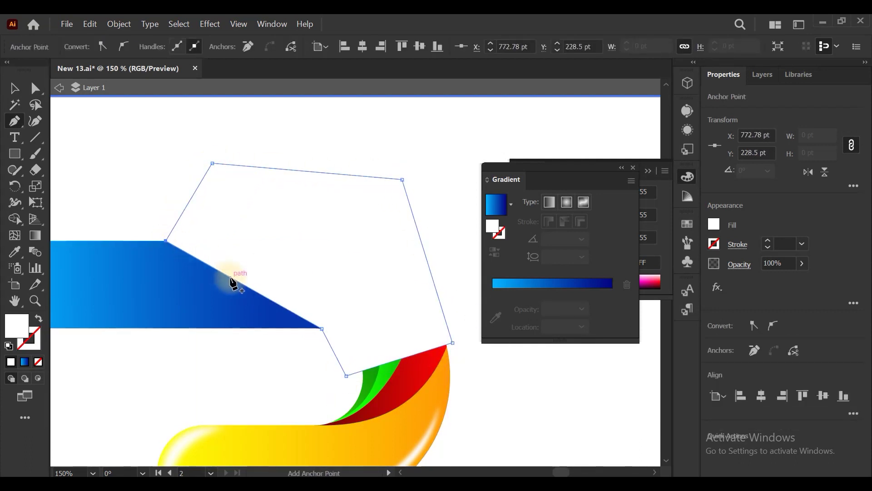
pyautogui.moveTo(235, 280); pyautogui.dragTo(254, 274)
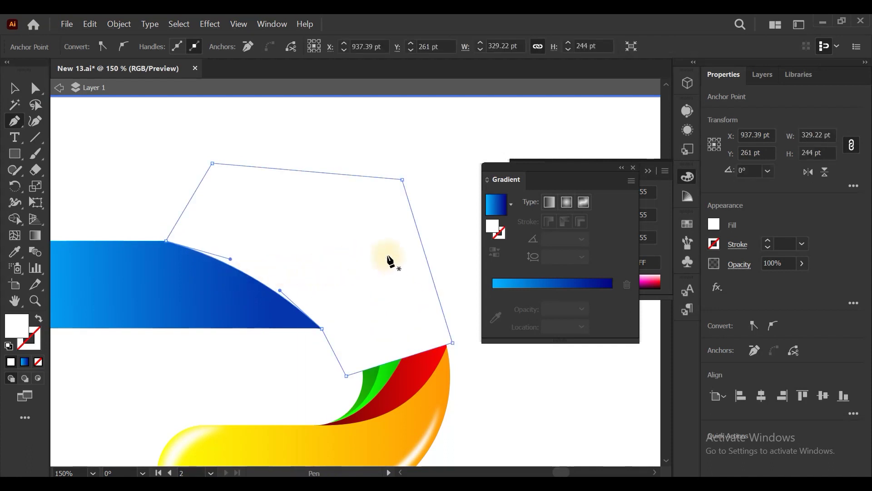
# Use Shape Builder to merge the blue and white regions and delete the large white region above
pyautogui.click(14, 88)
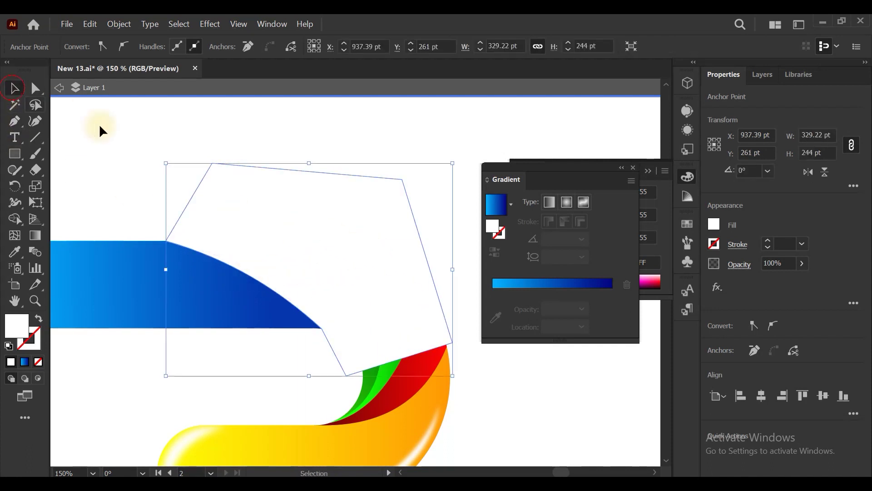
pyautogui.keyDown('shift'); pyautogui.click(368, 386); pyautogui.keyUp('shift')
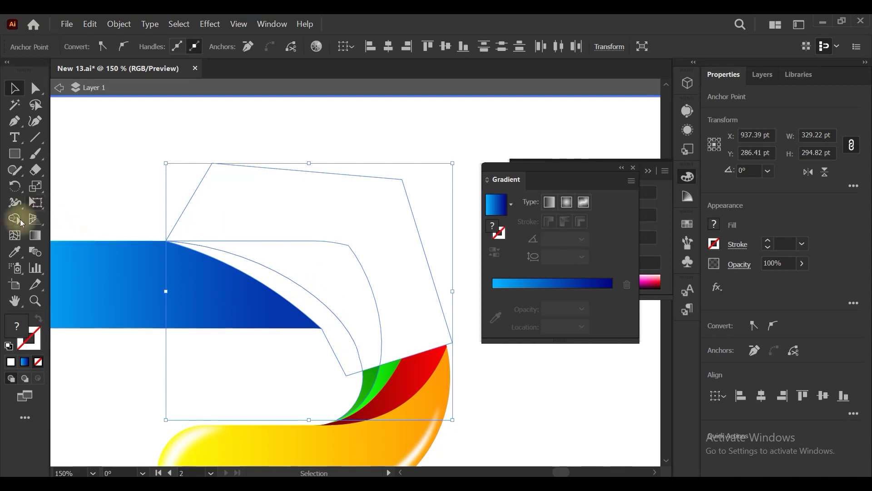
pyautogui.click(15, 220)
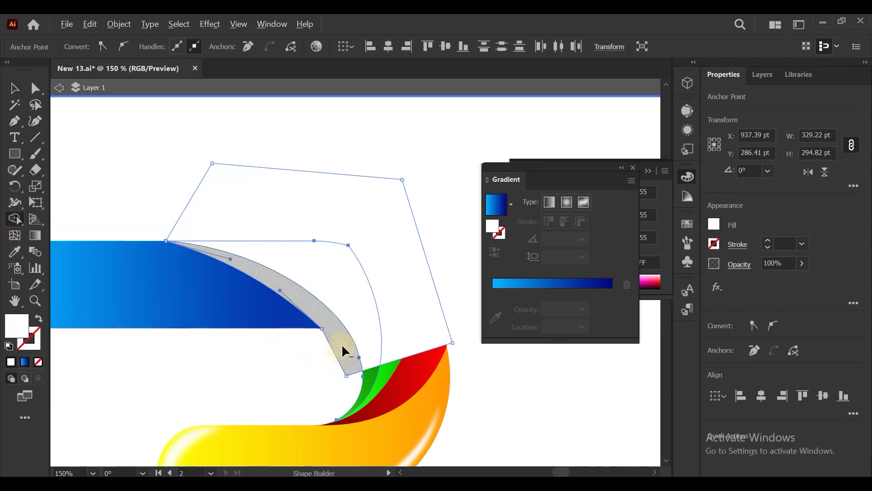
pyautogui.moveTo(327, 355); pyautogui.dragTo(220, 302)
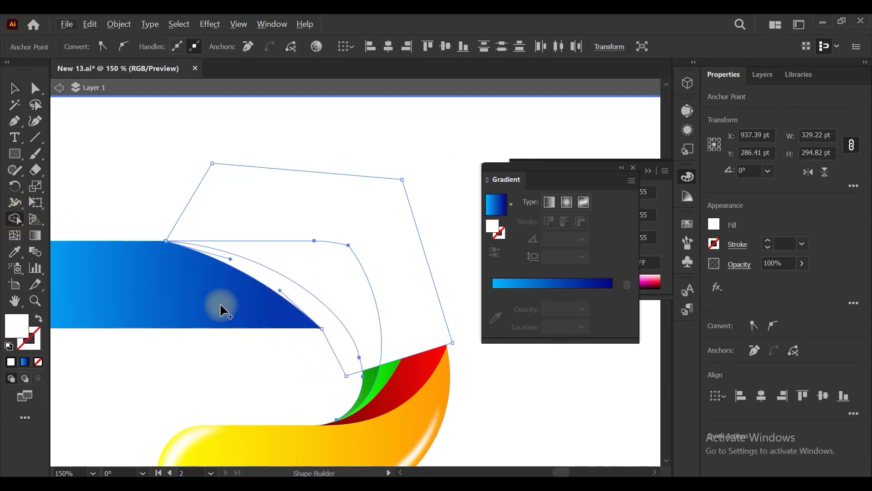
pyautogui.press('v')
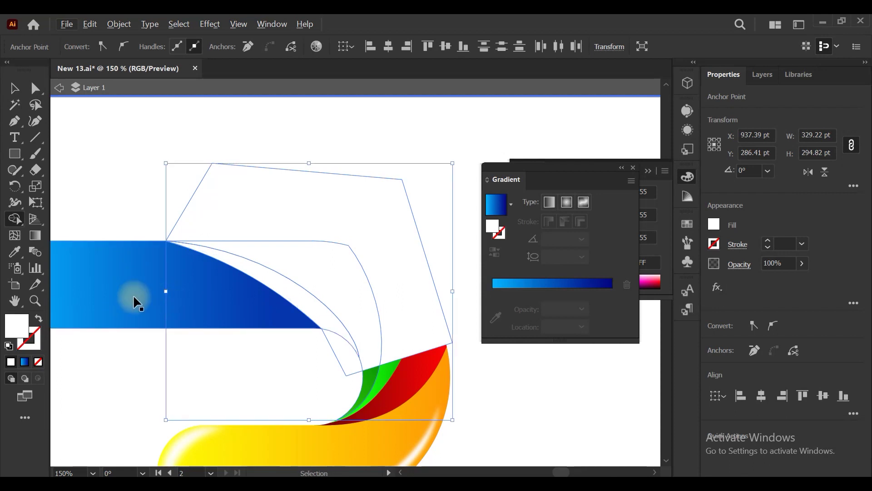
pyautogui.keyDown('ctrl'); pyautogui.keyDown('shift'); pyautogui.click(123, 296); pyautogui.keyUp('shift'); pyautogui.keyUp('ctrl')
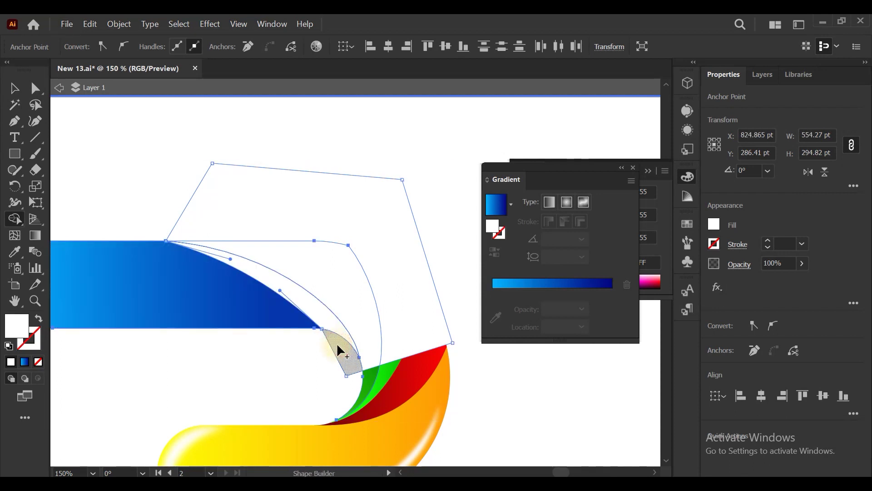
pyautogui.keyDown('alt'); pyautogui.click(206, 210); pyautogui.keyUp('alt')
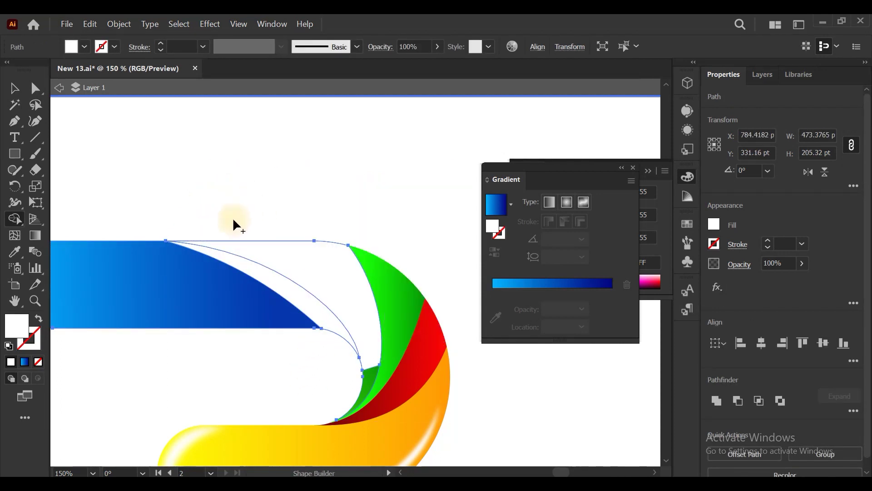
pyautogui.keyDown('alt'); pyautogui.click(263, 279); pyautogui.keyUp('alt')
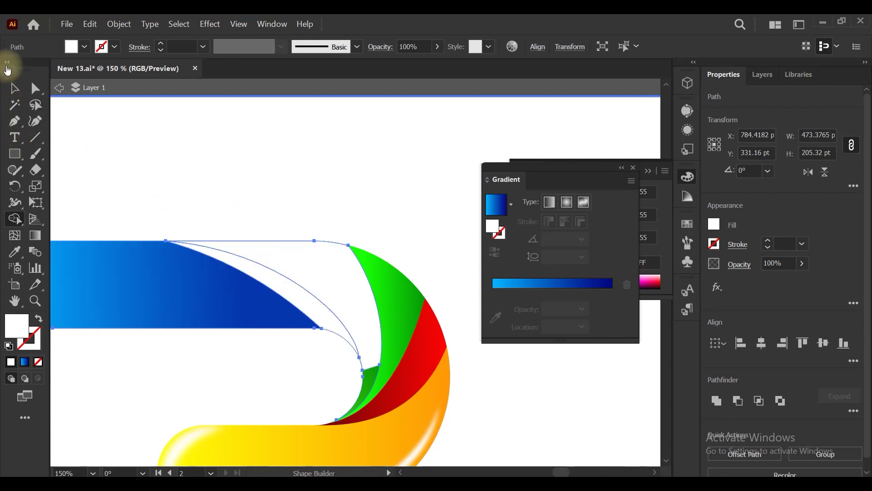
pyautogui.click(14, 88)
# Give the white sliver between the blue bar and green curve the blue bar's gradient
pyautogui.click(165, 137)
pyautogui.moveTo(313, 294); pyautogui.dragTo(319, 206)
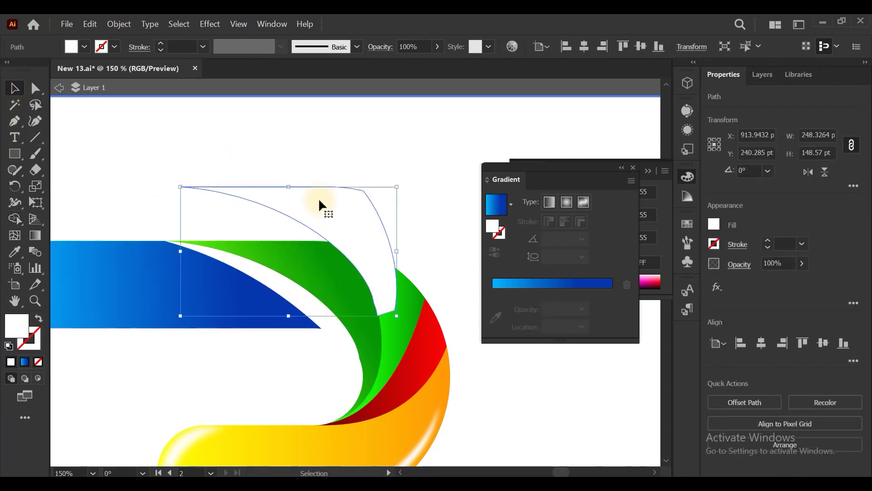
pyautogui.hotkey('ctrl', 'z')
pyautogui.click(293, 310)
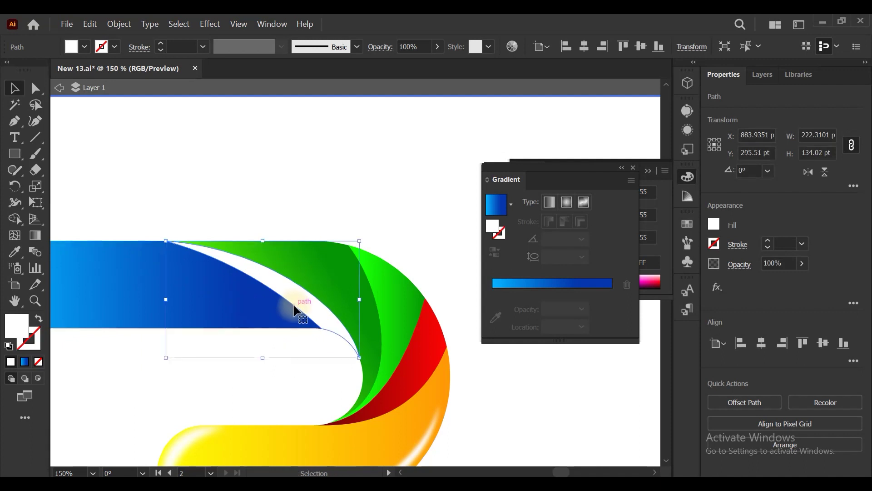
pyautogui.click(15, 251)
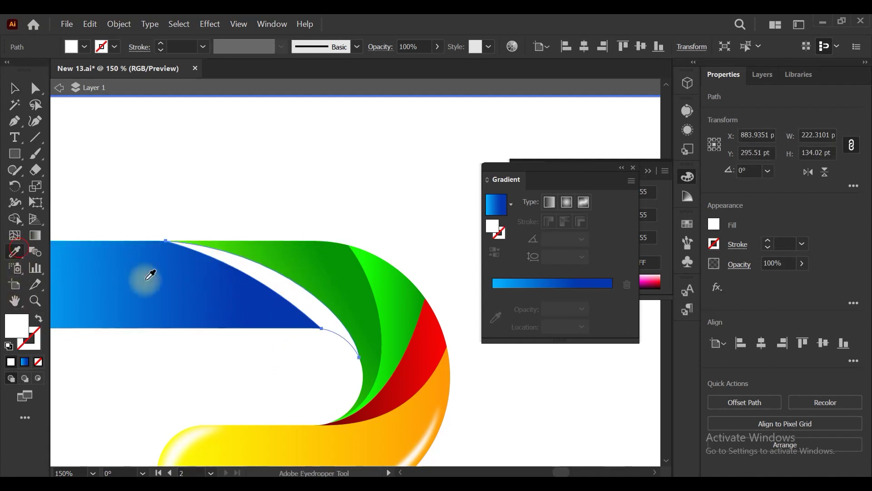
pyautogui.click(218, 292)
pyautogui.hotkey('ctrl', 'shift', 'a')
# Redirect the sliver's blue gradient diagonally along its length
pyautogui.scroll(-2, 332, 204)
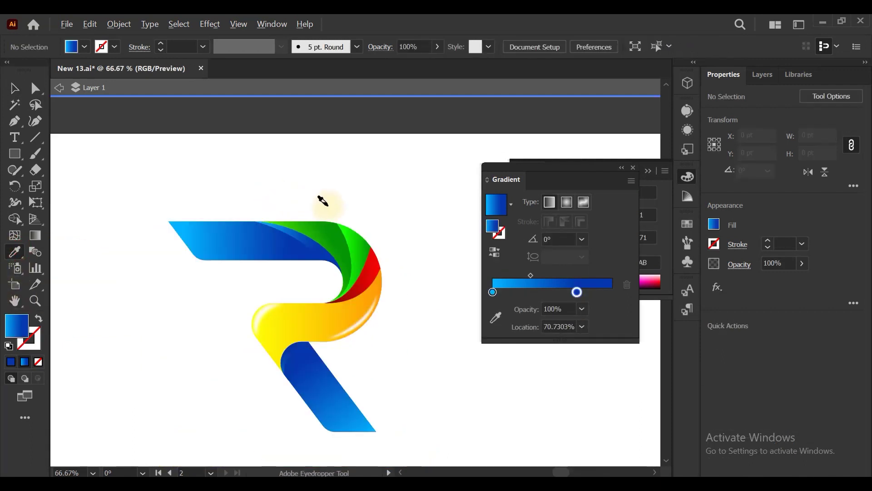
pyautogui.scroll(2, 273, 220)
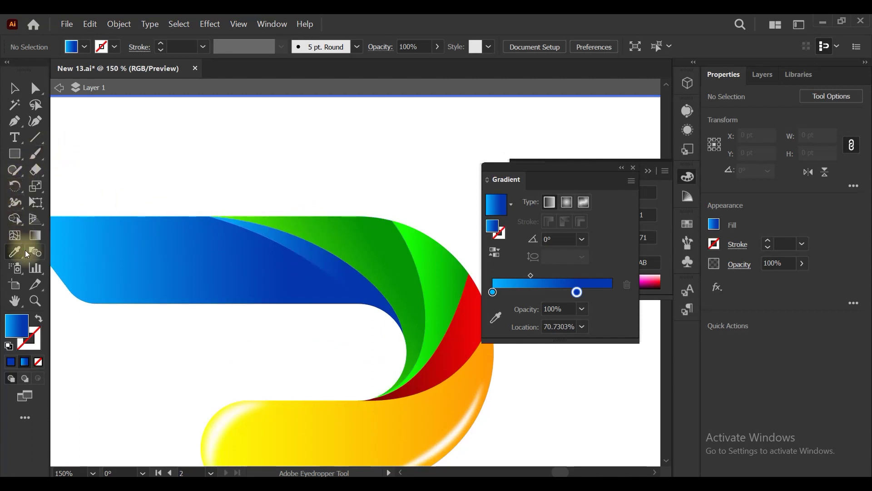
pyautogui.click(35, 235)
pyautogui.click(331, 260)
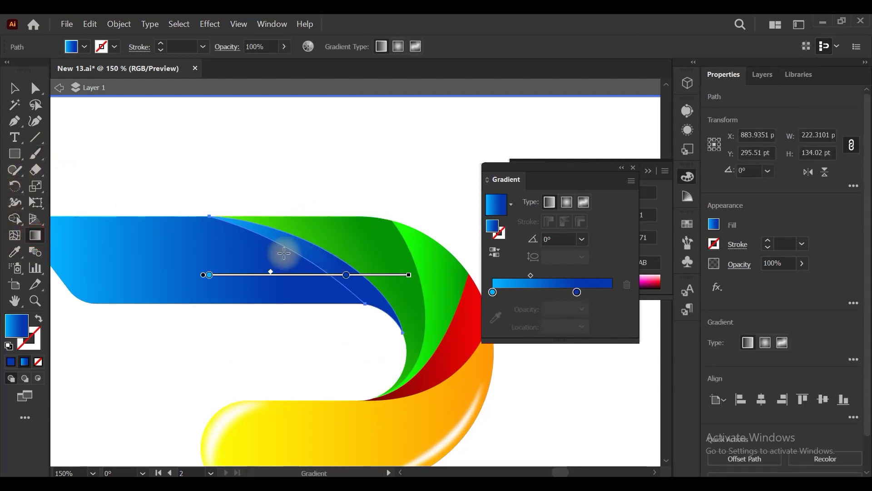
pyautogui.moveTo(262, 222)
pyautogui.mouseDown()
pyautogui.moveTo(382, 318)
pyautogui.moveTo(212, 197)
pyautogui.mouseUp()
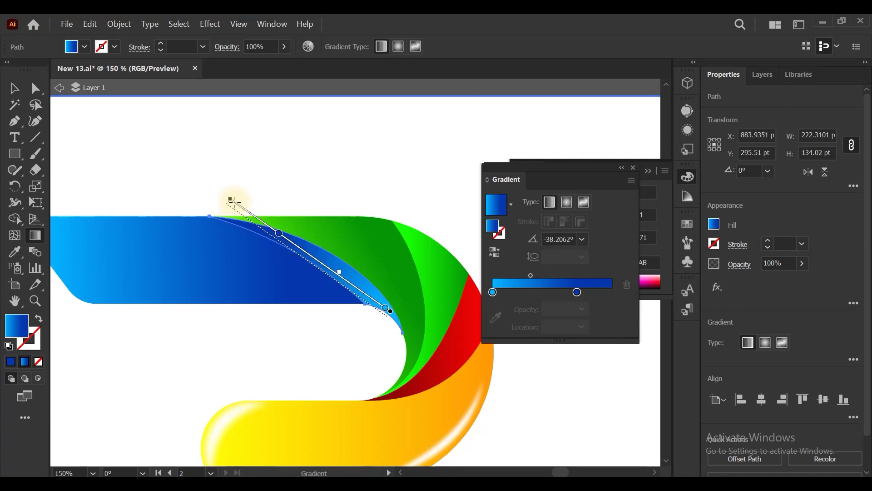
pyautogui.click(327, 196)
pyautogui.scroll(-2, 221, 209)
pyautogui.scroll(-1, 340, 247)
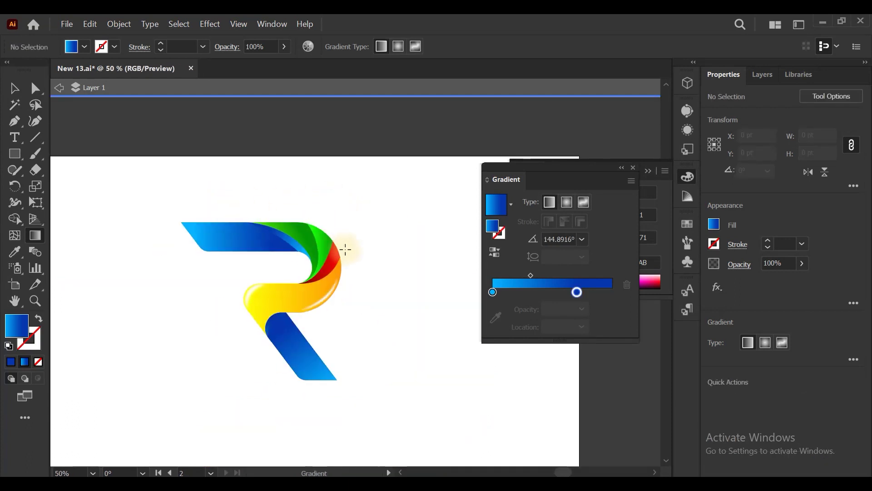
pyautogui.scroll(4, 336, 243)
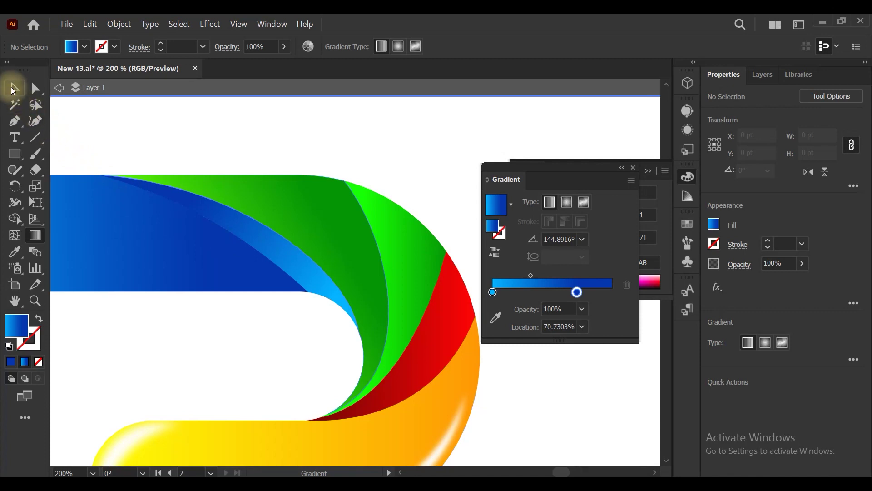
# Copy the light blue curved facet and paste it in front of the original
pyautogui.click(280, 245)
pyautogui.moveTo(280, 247); pyautogui.dragTo(294, 294)
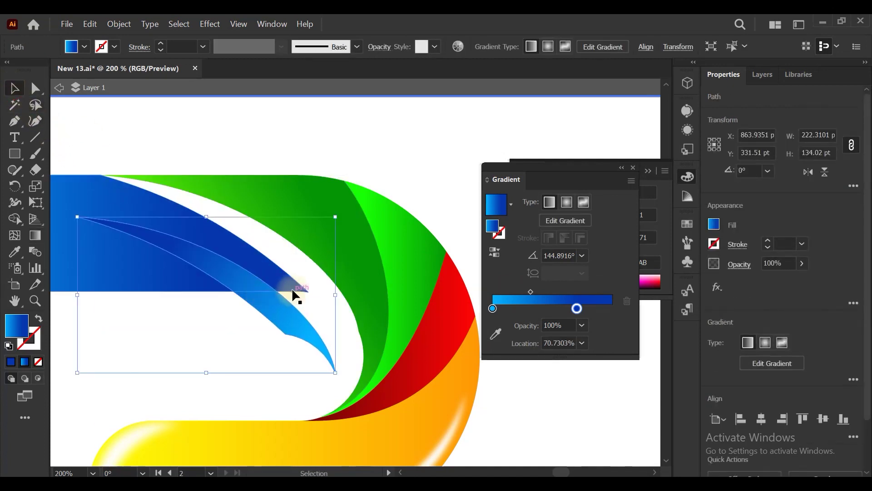
pyautogui.hotkey('ctrl', 'z')
pyautogui.click(90, 24)
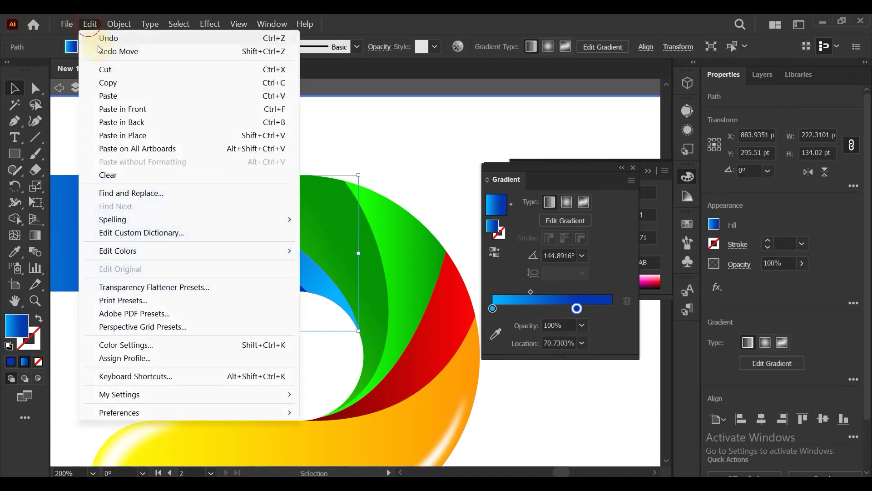
pyautogui.click(111, 84)
pyautogui.click(90, 24)
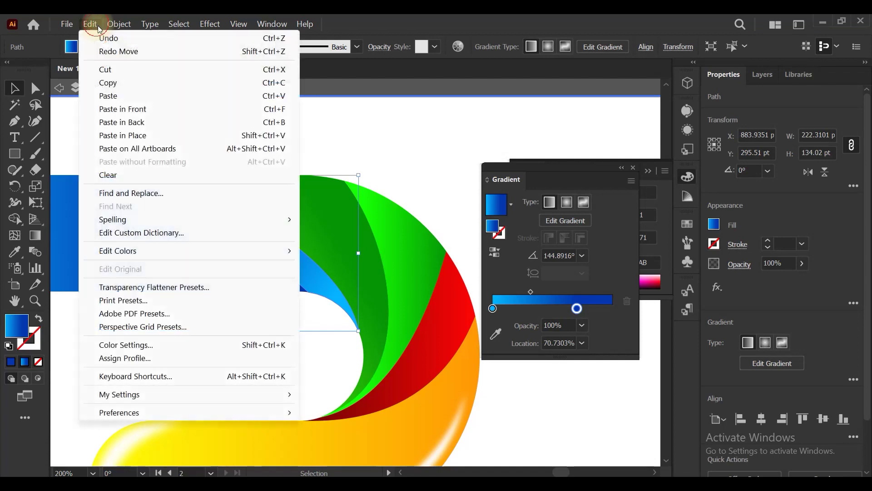
pyautogui.click(142, 109)
# Apply a -4 pt Offset Path effect to the front copy
pyautogui.click(217, 27)
pyautogui.moveTo(221, 143)
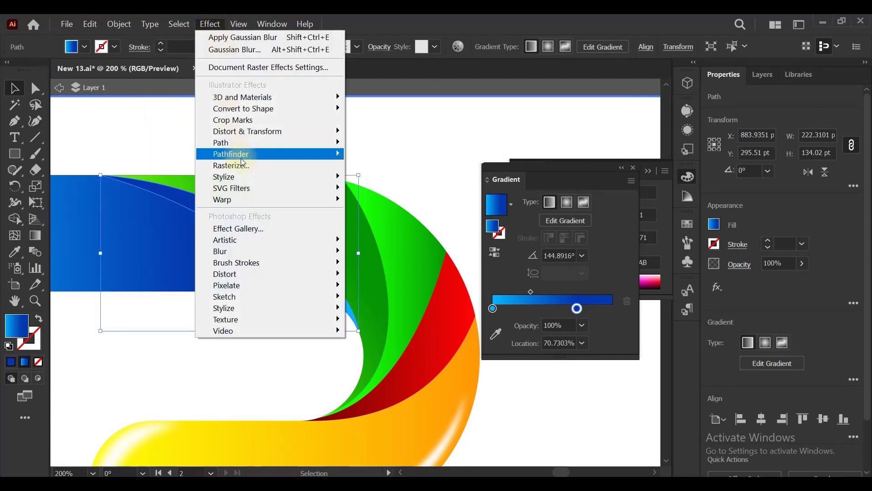
pyautogui.click(385, 144)
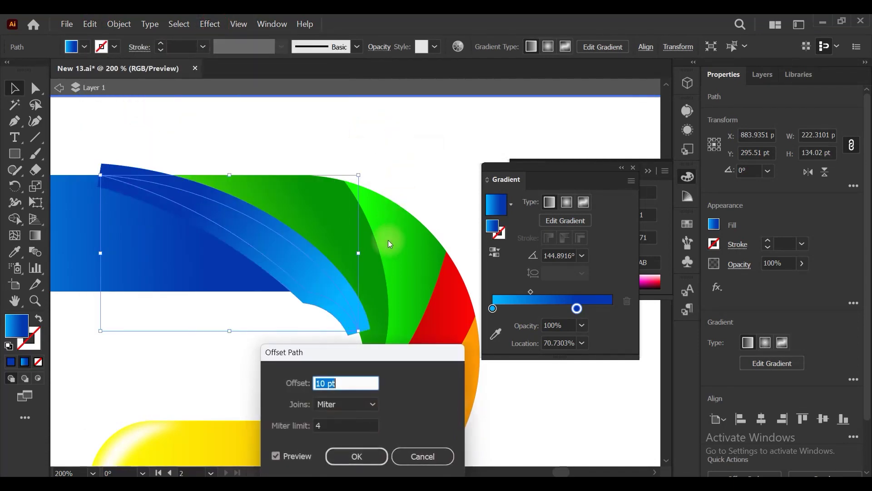
pyautogui.write('-')
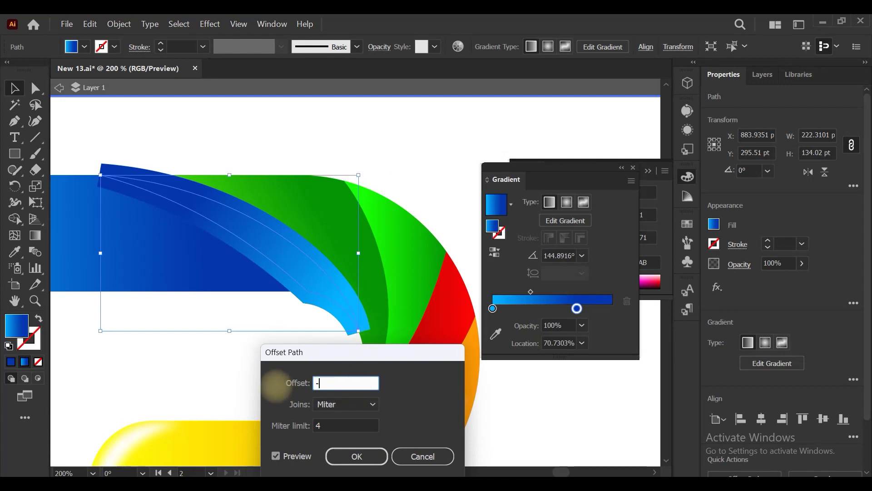
pyautogui.write('2')
pyautogui.press('Tab')
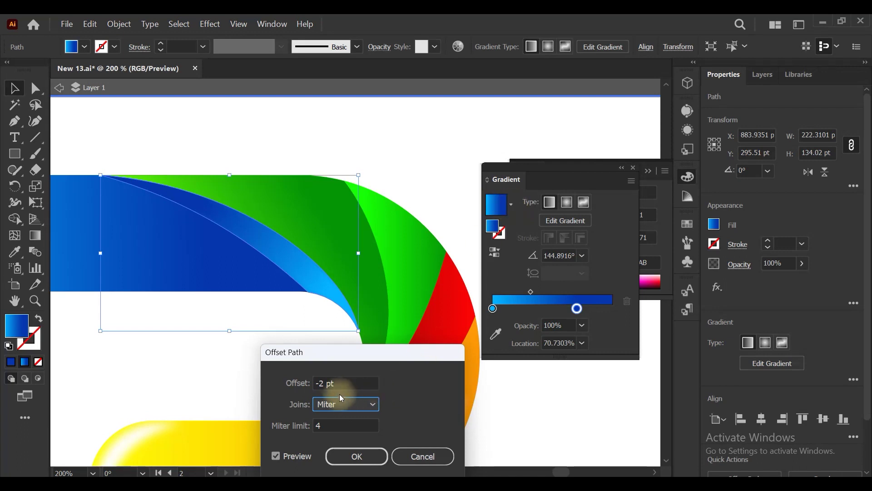
pyautogui.click(345, 383)
pyautogui.write('-4')
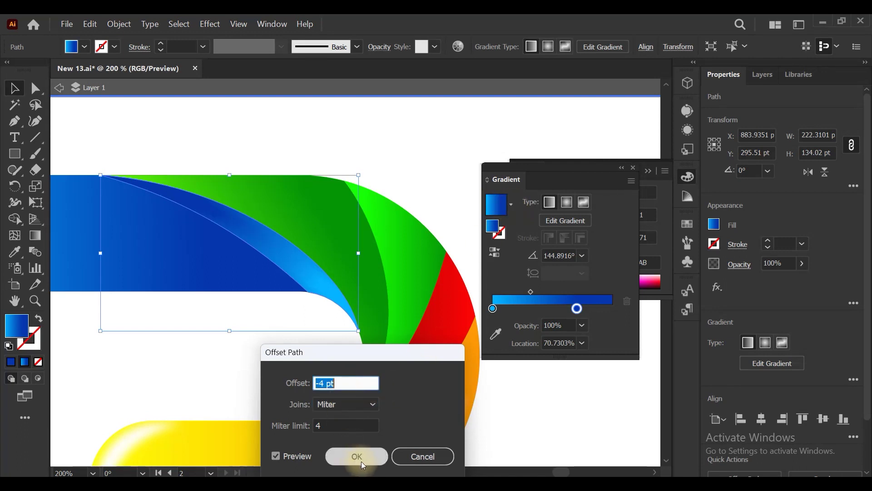
pyautogui.click(357, 456)
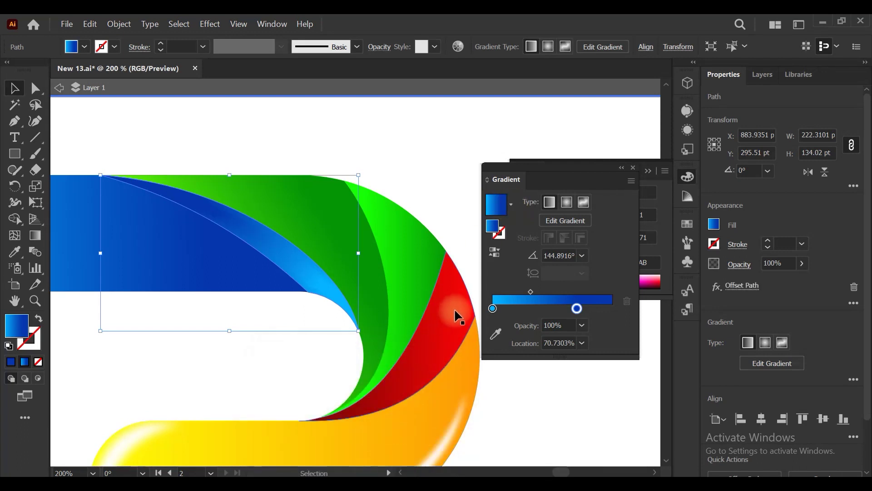
# Expand the offset copy's appearance and slightly round its tip with the corner widget
pyautogui.moveTo(278, 249); pyautogui.dragTo(280, 303)
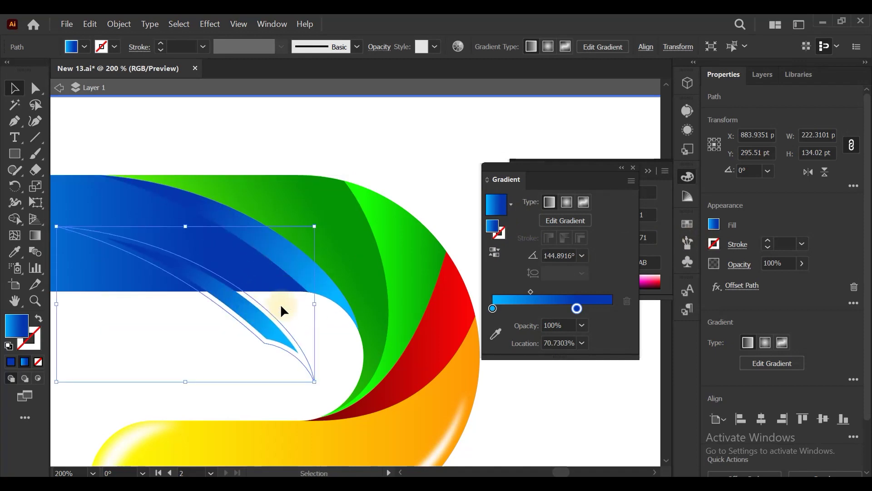
pyautogui.hotkey('ctrl', 'z')
pyautogui.click(119, 23)
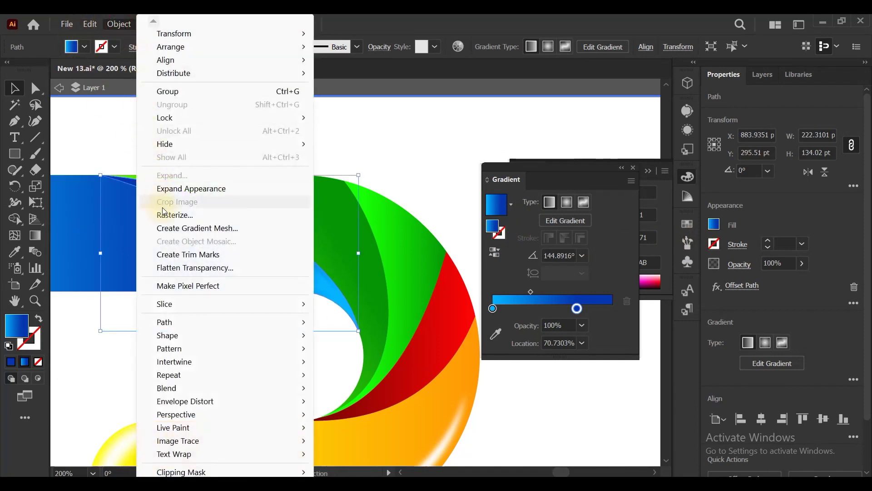
pyautogui.click(186, 188)
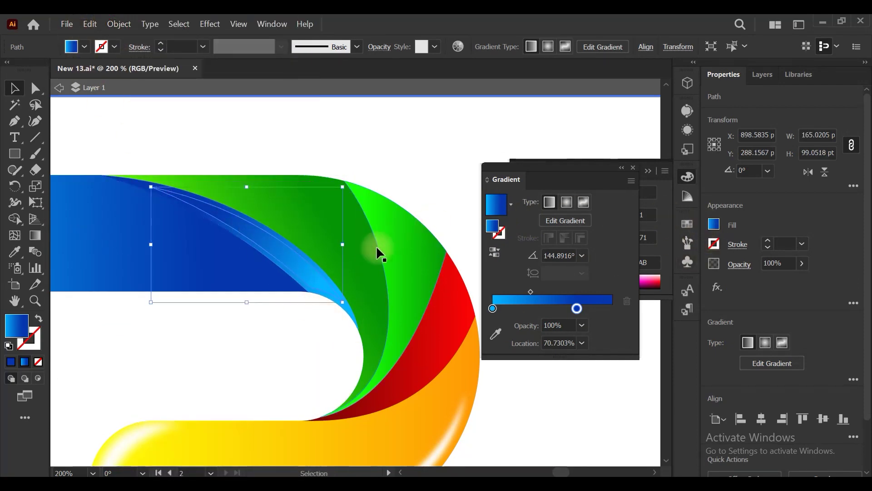
pyautogui.click(36, 87)
pyautogui.scroll(2, 331, 284)
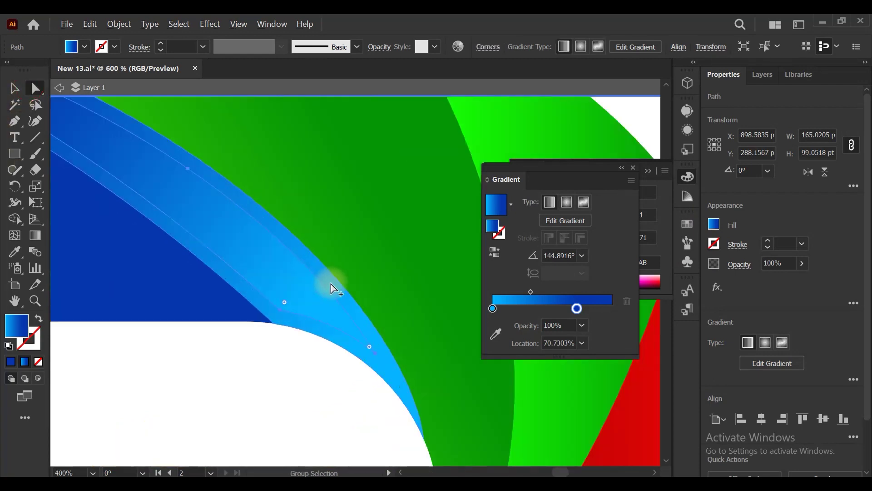
pyautogui.moveTo(286, 302); pyautogui.dragTo(214, 280)
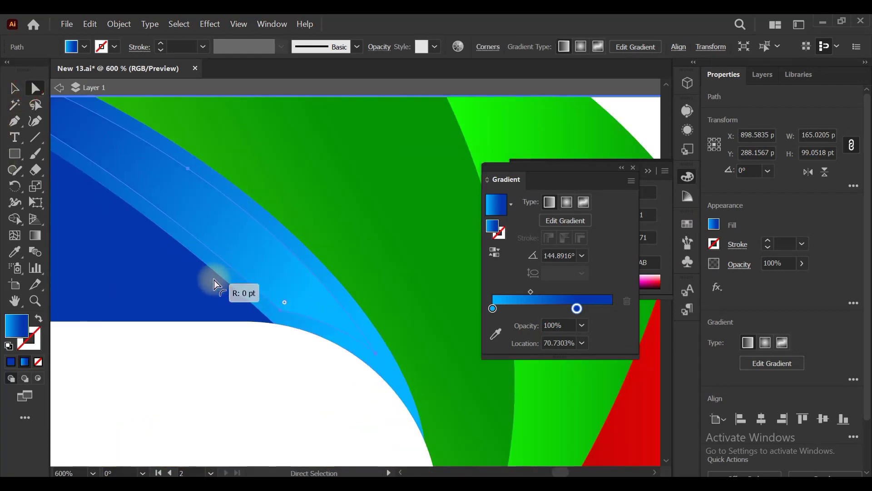
pyautogui.moveTo(284, 301)
pyautogui.mouseDown()
pyautogui.moveTo(316, 281)
pyautogui.moveTo(266, 303)
pyautogui.mouseUp()
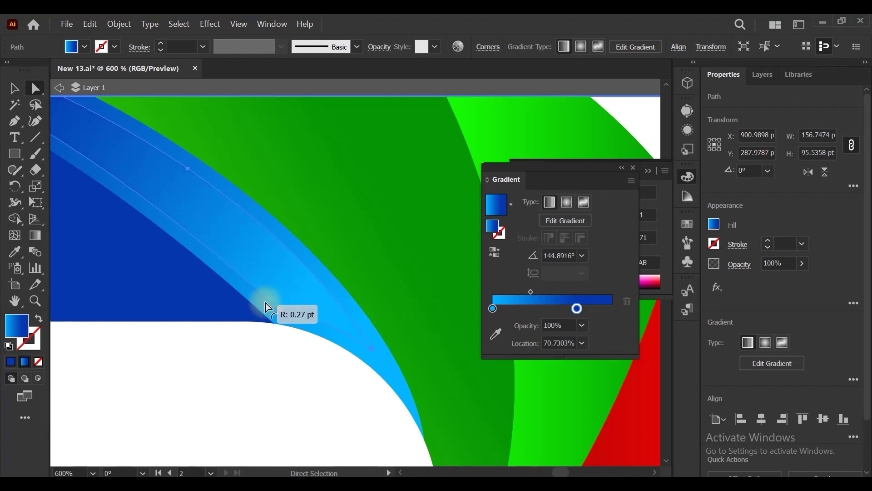
pyautogui.scroll(-2, 335, 357)
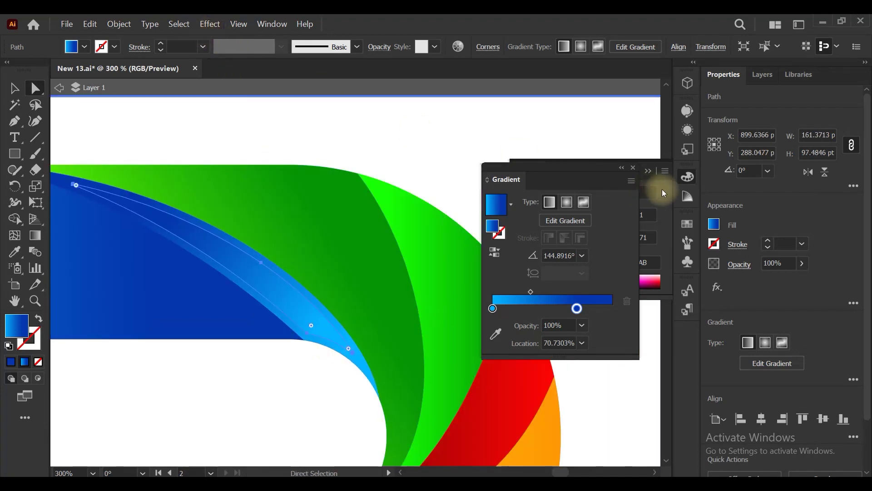
# Fill the expanded inset sliver with White
pyautogui.click(714, 224)
pyautogui.click(586, 274)
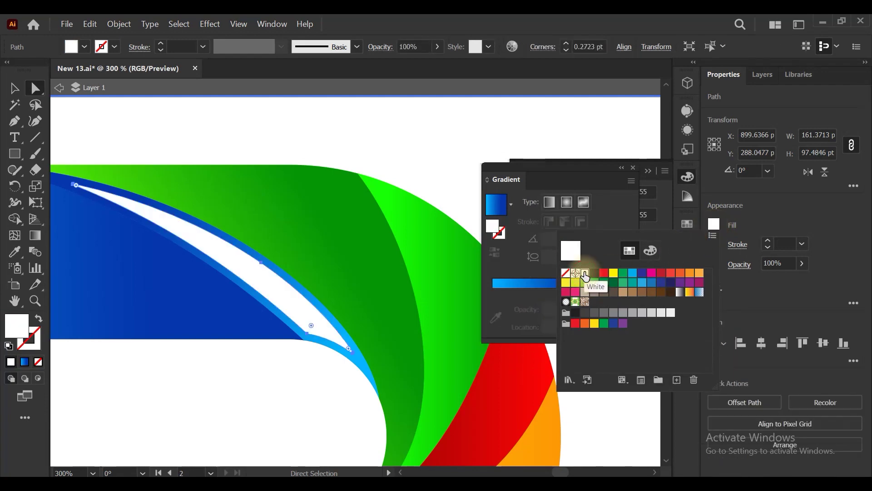
pyautogui.press('Escape')
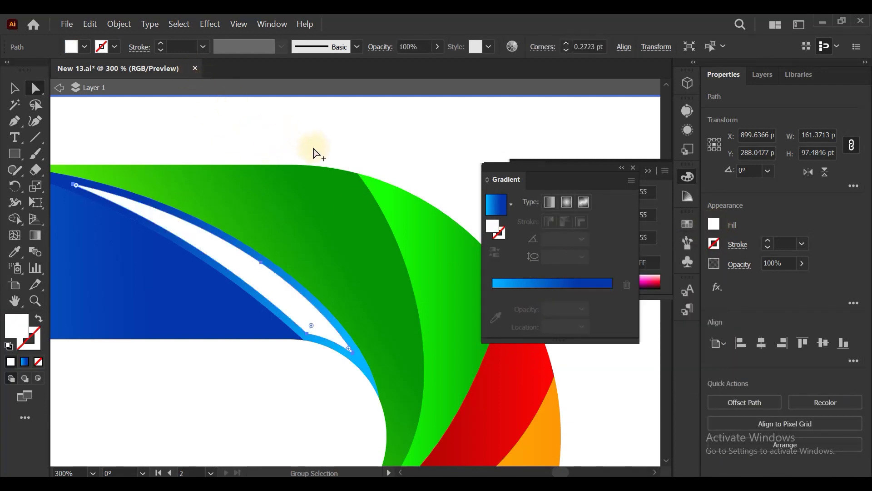
pyautogui.scroll(-3, 316, 151)
pyautogui.click(14, 88)
# Apply a Gaussian Blur of about 9.69 pixels to the white highlight sliver on the blue facet
pyautogui.click(118, 219)
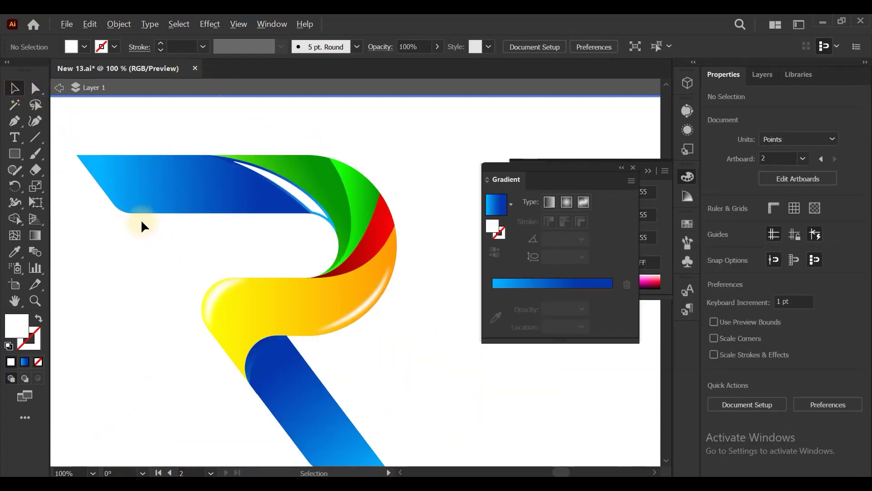
pyautogui.scroll(-1, 136, 219)
pyautogui.scroll(3, 196, 220)
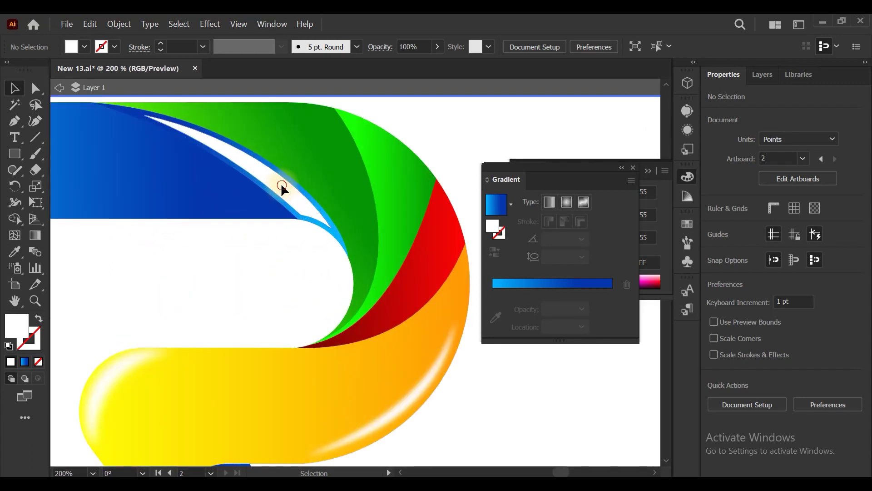
pyautogui.click(282, 187)
pyautogui.click(216, 26)
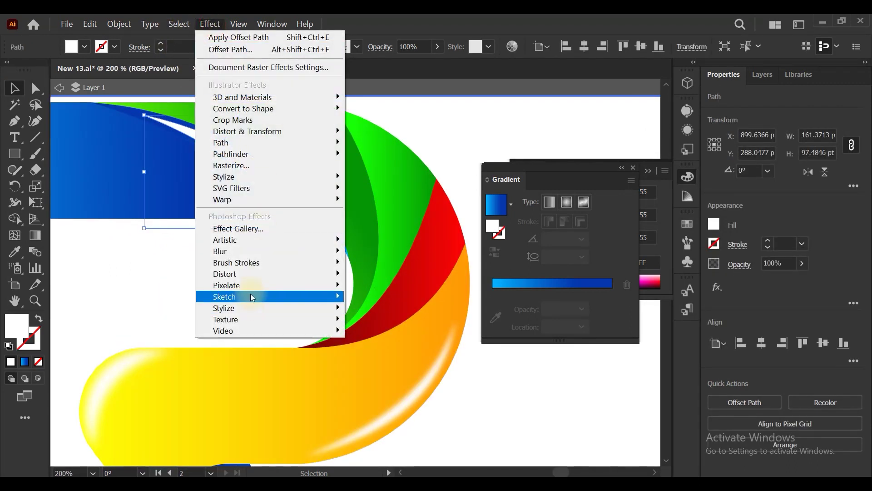
pyautogui.moveTo(220, 250)
pyautogui.click(372, 249)
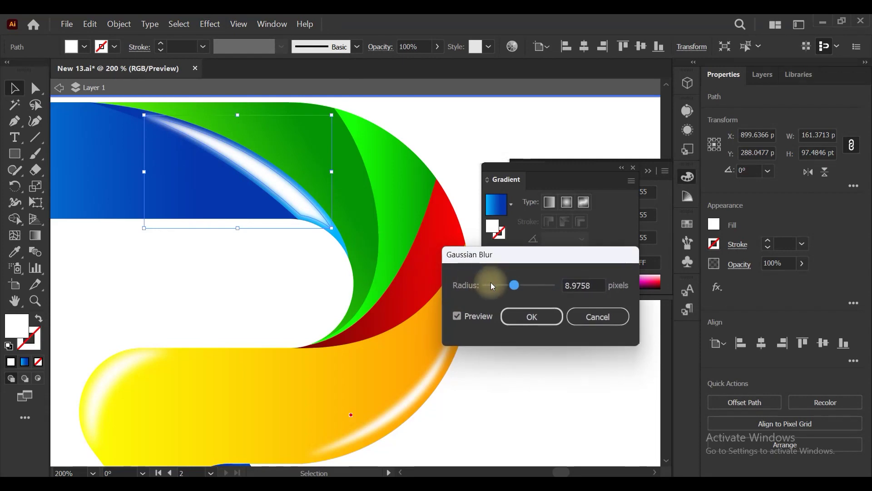
pyautogui.moveTo(518, 285); pyautogui.dragTo(517, 285)
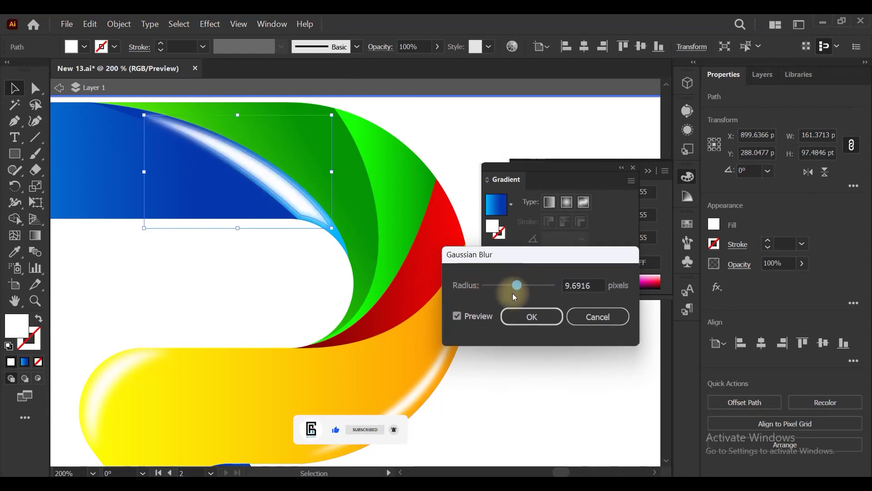
pyautogui.click(517, 314)
pyautogui.click(214, 290)
pyautogui.scroll(-2, 301, 263)
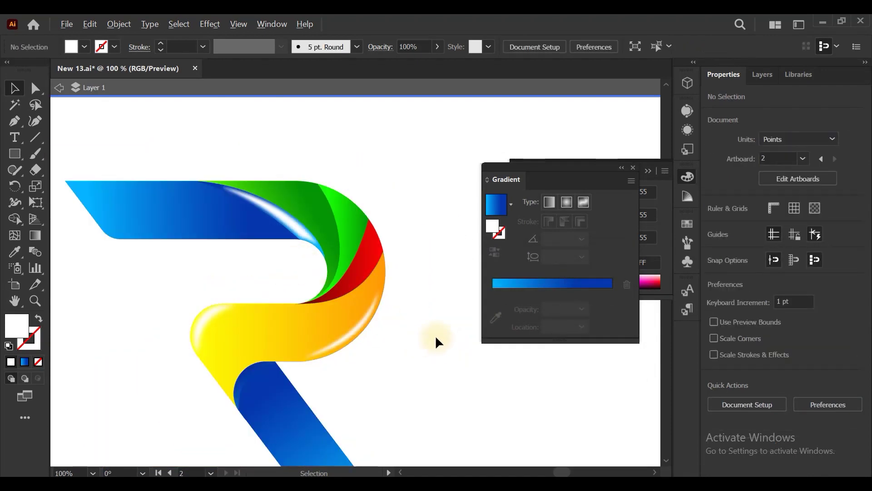
pyautogui.scroll(-2, 230, 154)
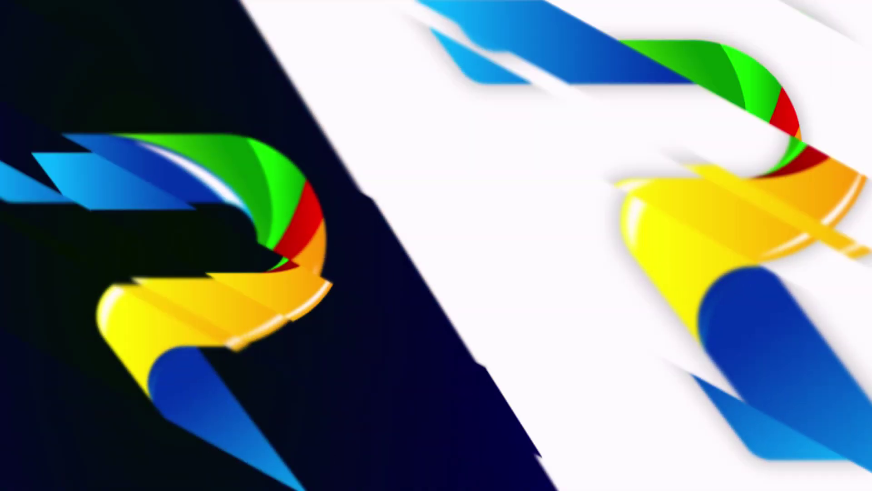